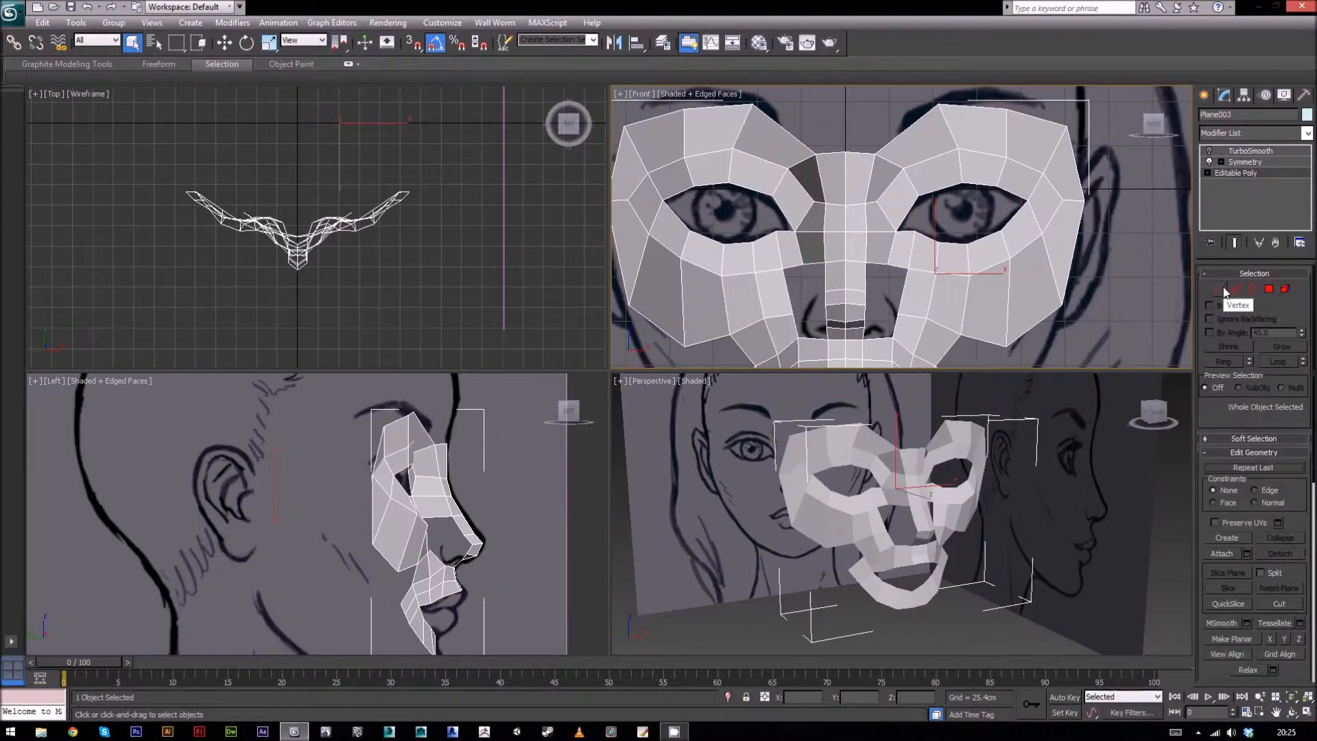
# Step: Move the outermost vertex beside the eye back toward the ear in the side view and nudge it inward in the front view
pyautogui.moveTo(964, 440); pyautogui.dragTo(1063, 536, button='middle')
pyautogui.click(1086, 200)
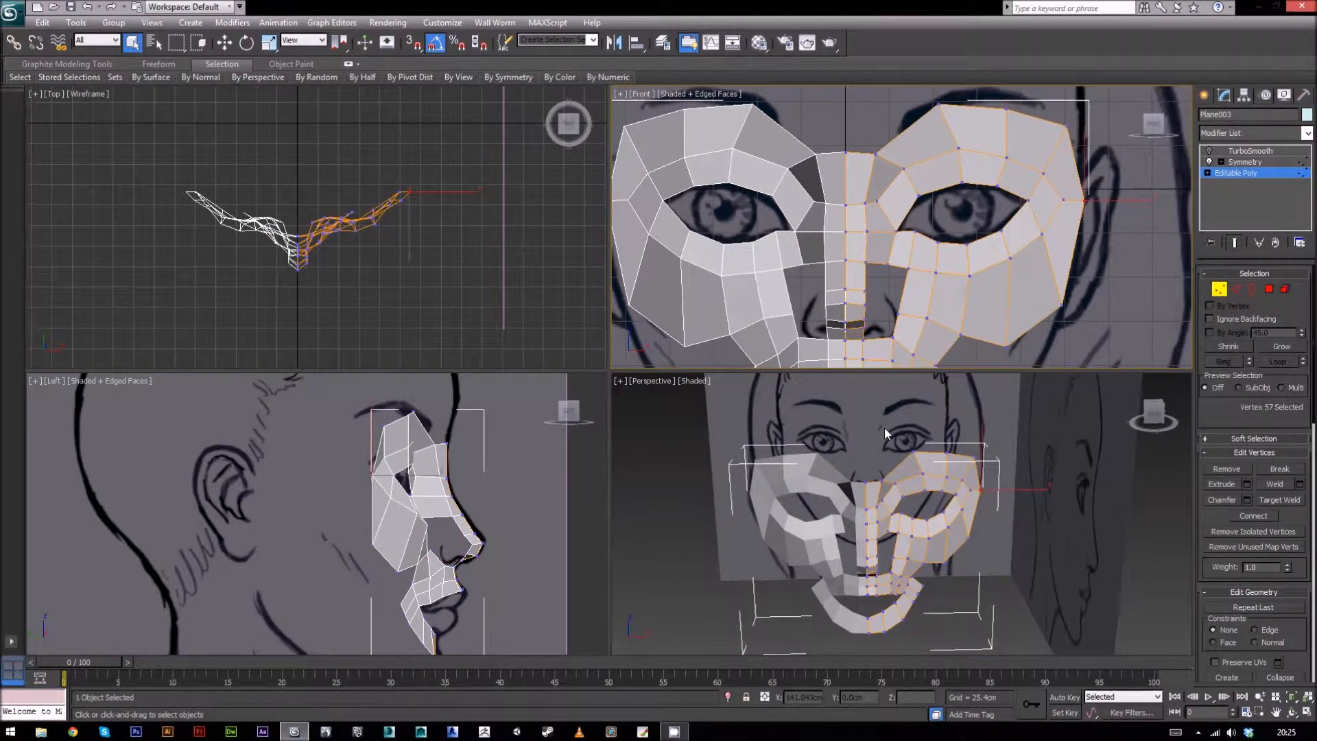
pyautogui.moveTo(388, 516); pyautogui.dragTo(402, 535, button='middle')
pyautogui.press('w')
pyautogui.moveTo(422, 495); pyautogui.dragTo(363, 497)
pyautogui.scroll(-2, 363, 496)
pyautogui.scroll(2, 997, 220)
pyautogui.moveTo(1118, 195); pyautogui.dragTo(998, 238, button='middle')
pyautogui.moveTo(995, 238); pyautogui.dragTo(985, 236)
# Step: Shift the outer cheek vertex below the eye slightly back in the side view
pyautogui.moveTo(415, 550); pyautogui.dragTo(470, 522, button='middle')
pyautogui.moveTo(397, 493); pyautogui.dragTo(410, 459, button='middle')
pyautogui.moveTo(455, 497); pyautogui.dragTo(439, 516, button='middle')
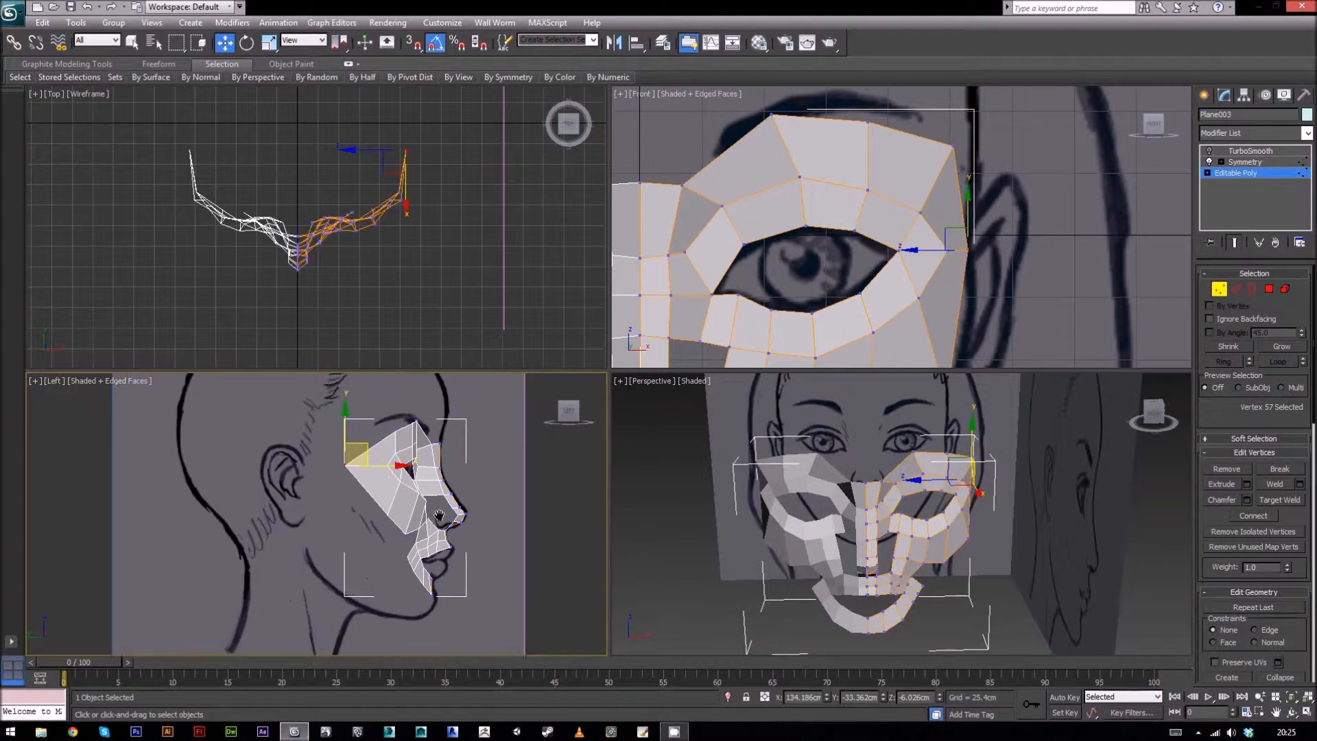
pyautogui.scroll(2, 443, 518)
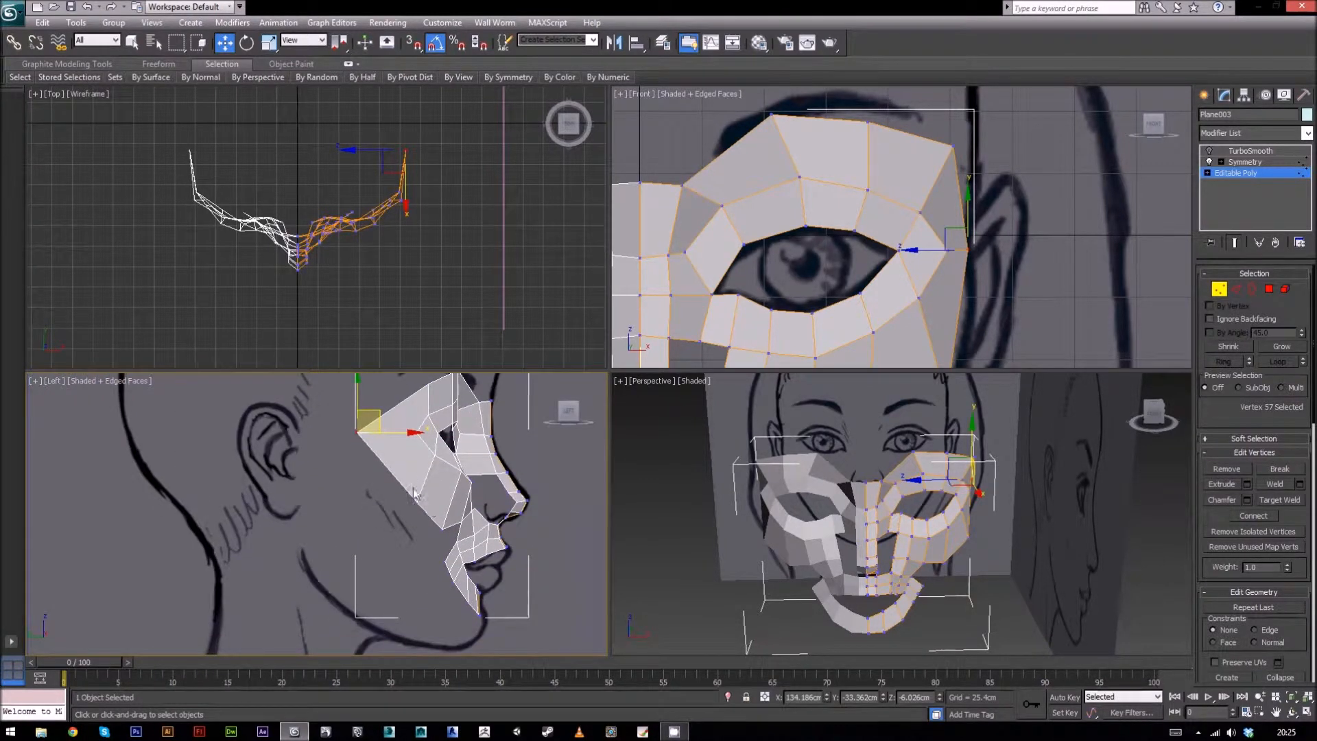
pyautogui.click(418, 500)
pyautogui.moveTo(429, 489); pyautogui.dragTo(417, 496)
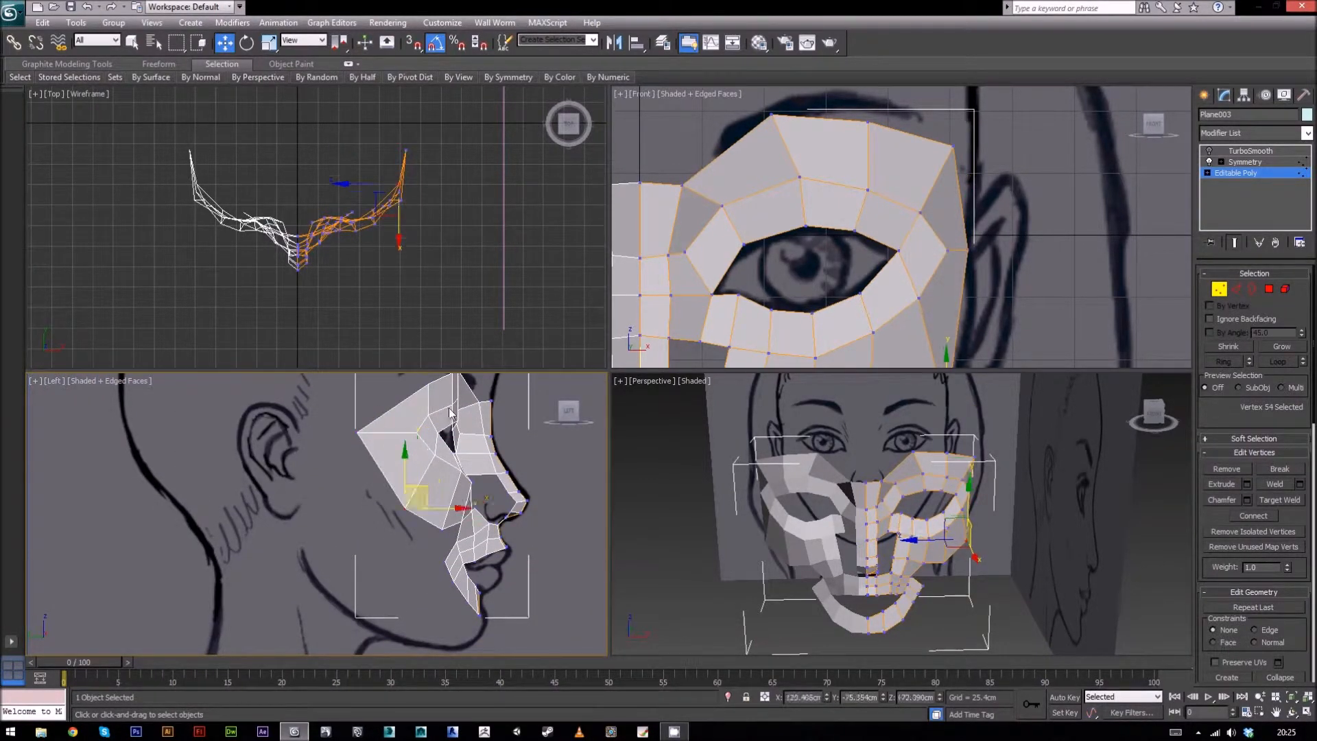
# Step: Move the outer and middle brow vertices back and up in the side view toward the sketched eyebrow
pyautogui.moveTo(405, 393); pyautogui.dragTo(422, 476, button='middle')
pyautogui.click(446, 468)
pyautogui.moveTo(460, 445); pyautogui.dragTo(445, 436)
pyautogui.click(467, 449)
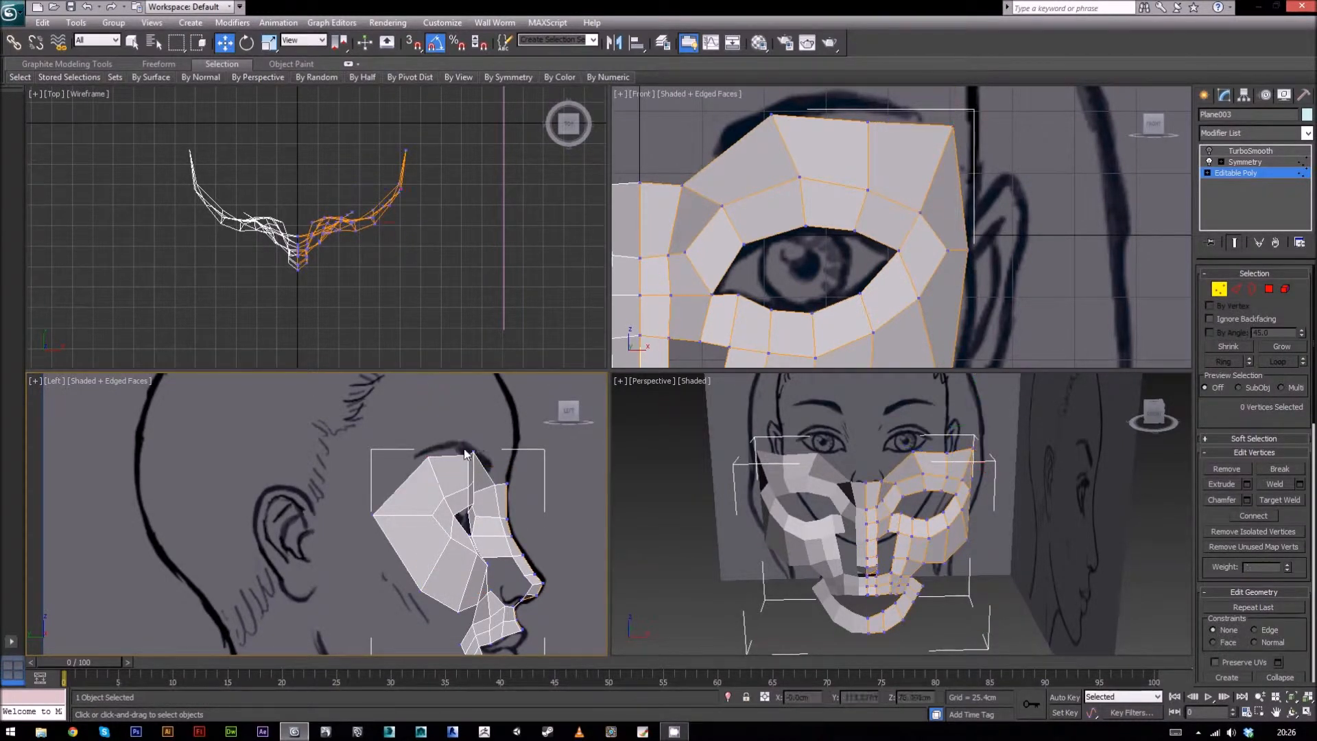
pyautogui.click(470, 454)
pyautogui.moveTo(489, 436); pyautogui.dragTo(477, 429)
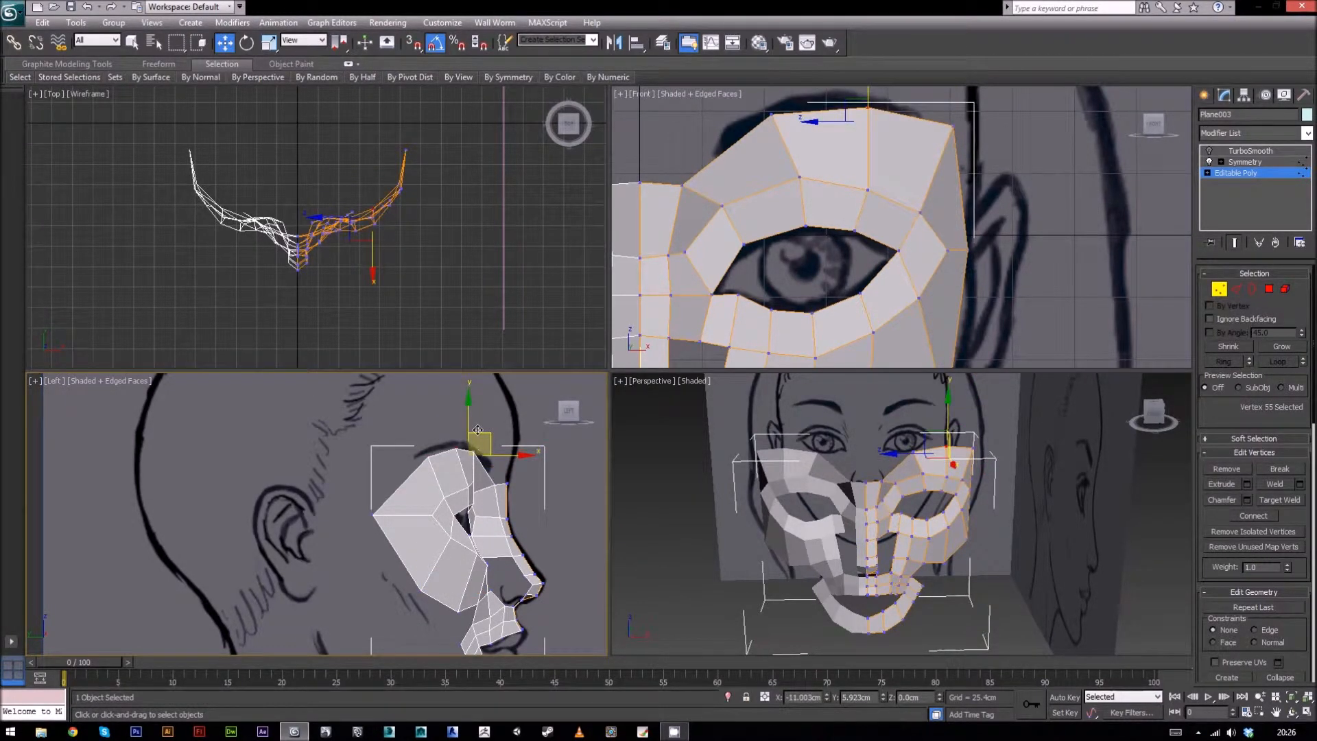
# Step: Move the inner brow vertex slightly forward in the side view
pyautogui.moveTo(760, 151); pyautogui.dragTo(792, 228, button='middle')
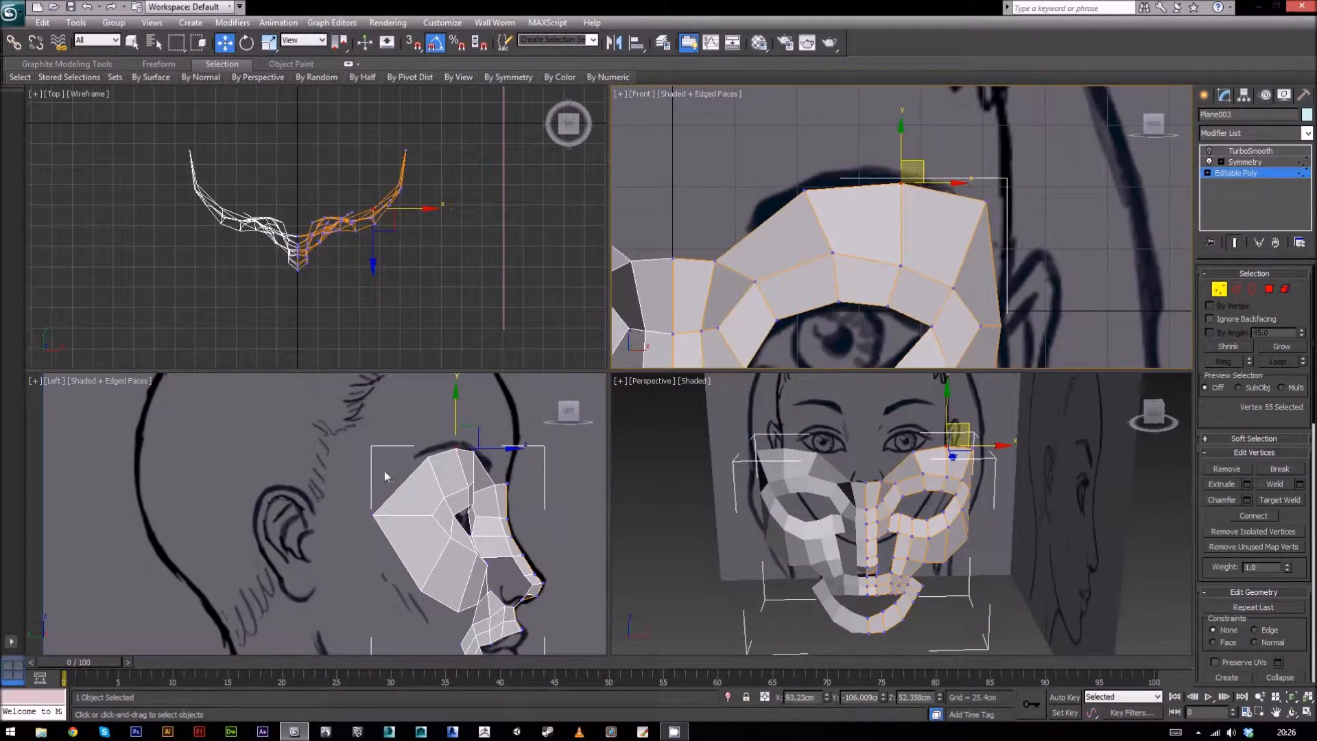
pyautogui.moveTo(494, 480); pyautogui.dragTo(408, 517, button='middle')
pyautogui.scroll(2, 480, 505)
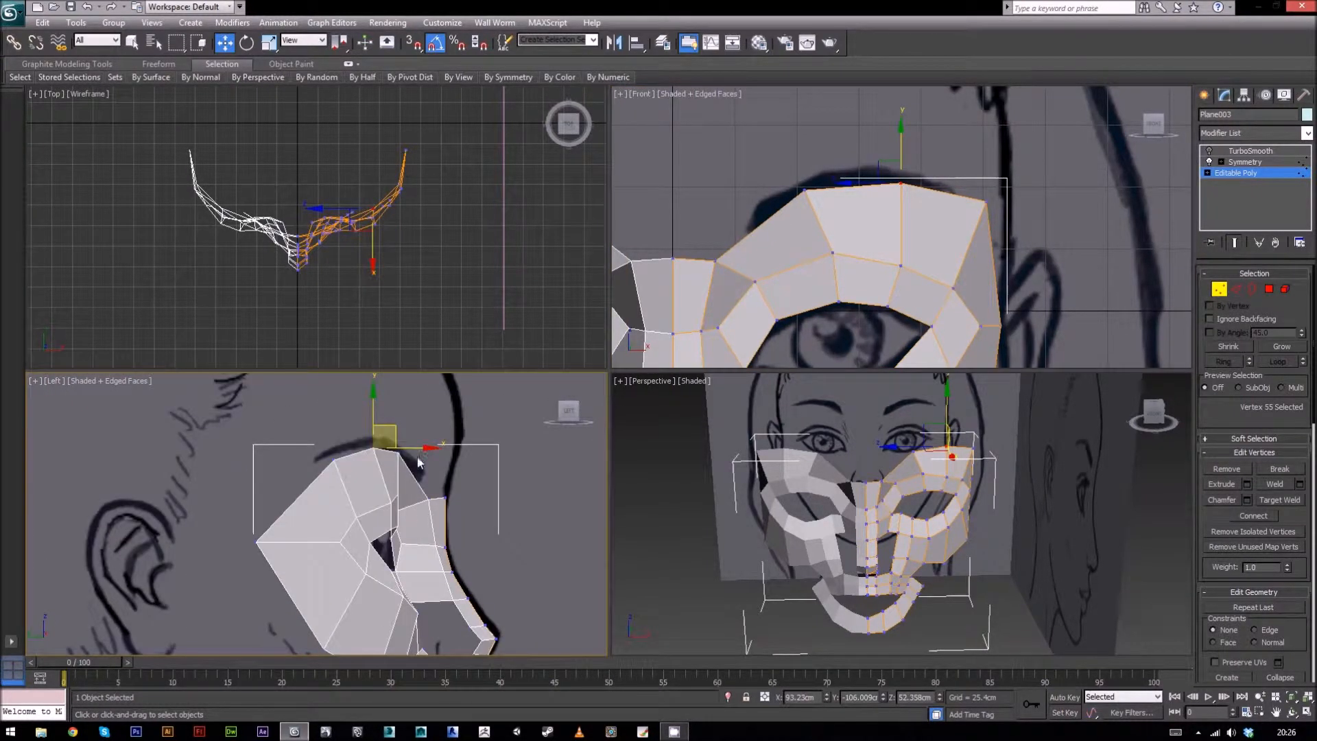
pyautogui.click(398, 453)
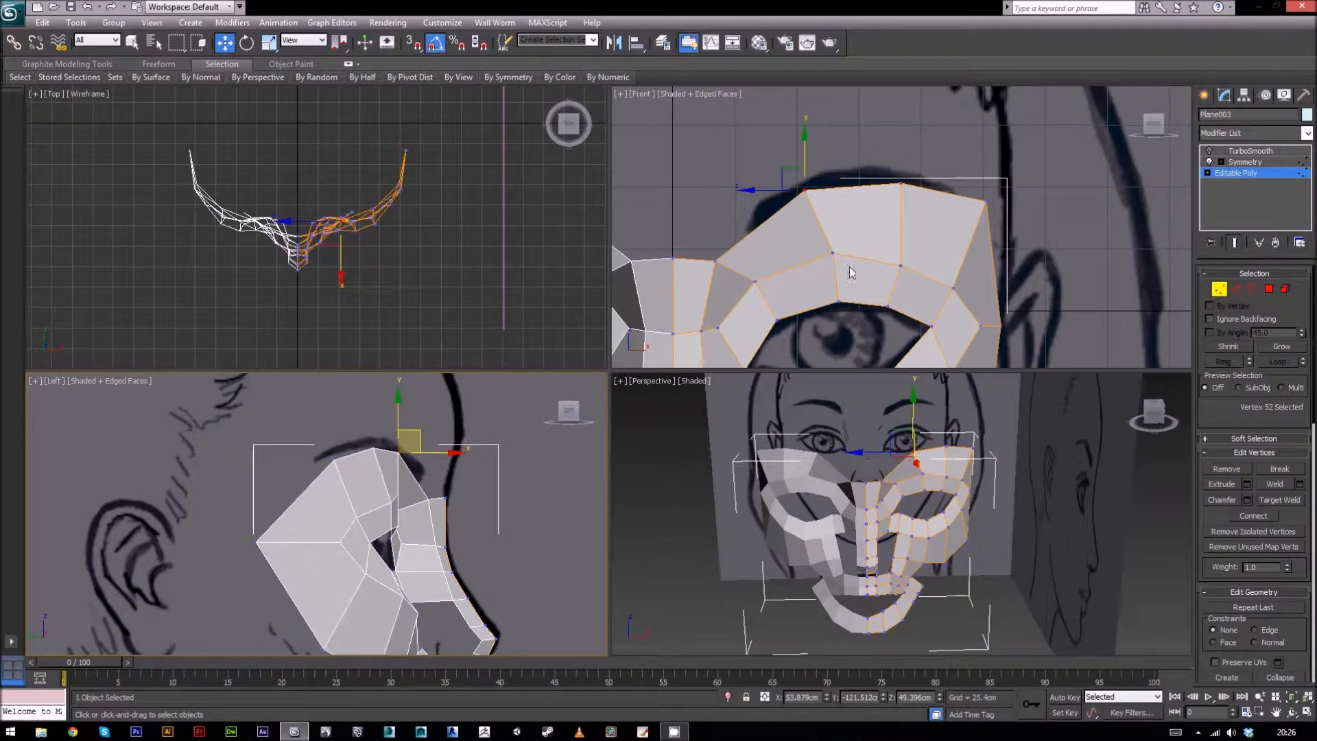
pyautogui.moveTo(420, 437); pyautogui.dragTo(437, 435)
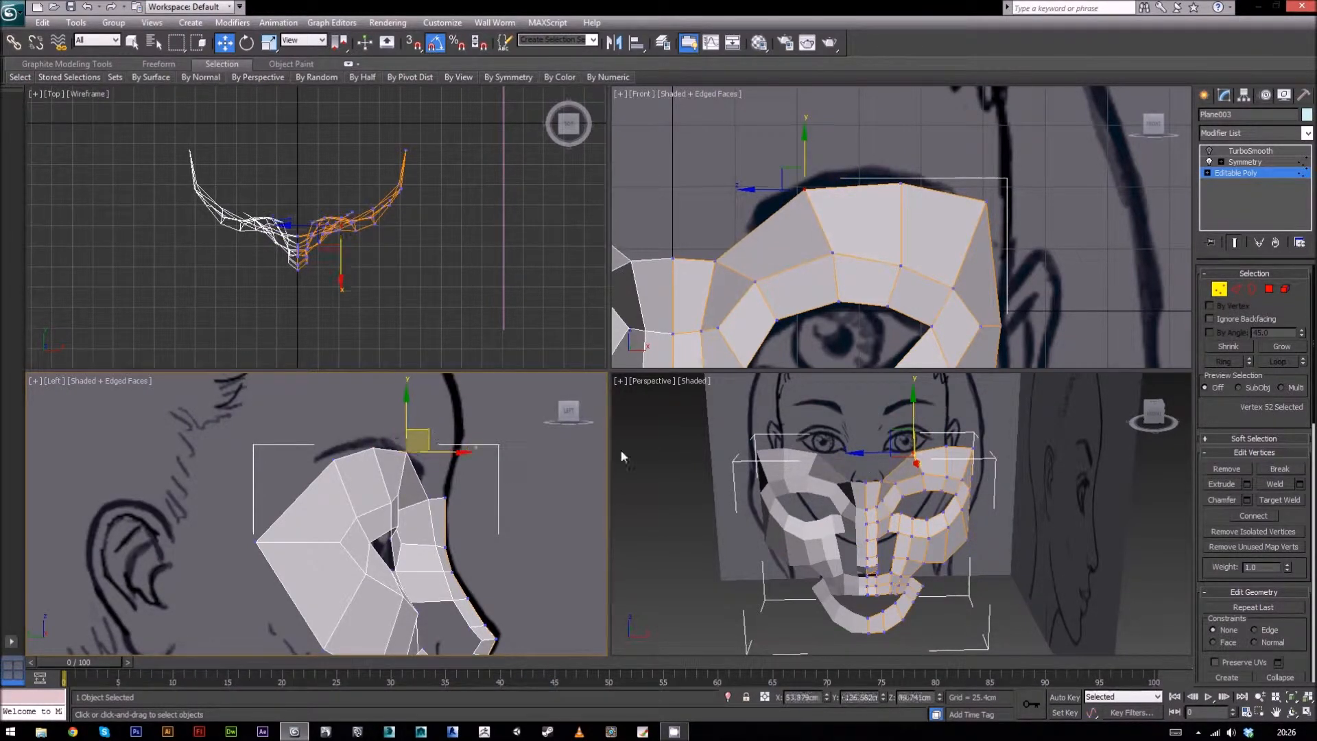
# Step: Preview the mask smoothed with TurboSmooth from several angles, and turn the smoothing back off
pyautogui.scroll(-3, 945, 520)
pyautogui.moveTo(971, 537); pyautogui.dragTo(1119, 375, button='middle')
pyautogui.click(1210, 150)
pyautogui.keyDown('alt'); pyautogui.moveTo(1009, 521); pyautogui.dragTo(1070, 453, button='middle'); pyautogui.keyUp('alt')
pyautogui.scroll(4, 1026, 534)
pyautogui.keyDown('alt'); pyautogui.moveTo(1022, 557); pyautogui.dragTo(1077, 590, button='middle'); pyautogui.keyUp('alt')
pyautogui.scroll(-4, 981, 544)
pyautogui.click(1220, 289)
pyautogui.keyDown('alt'); pyautogui.moveTo(730, 538); pyautogui.dragTo(855, 481, button='middle'); pyautogui.keyUp('alt')
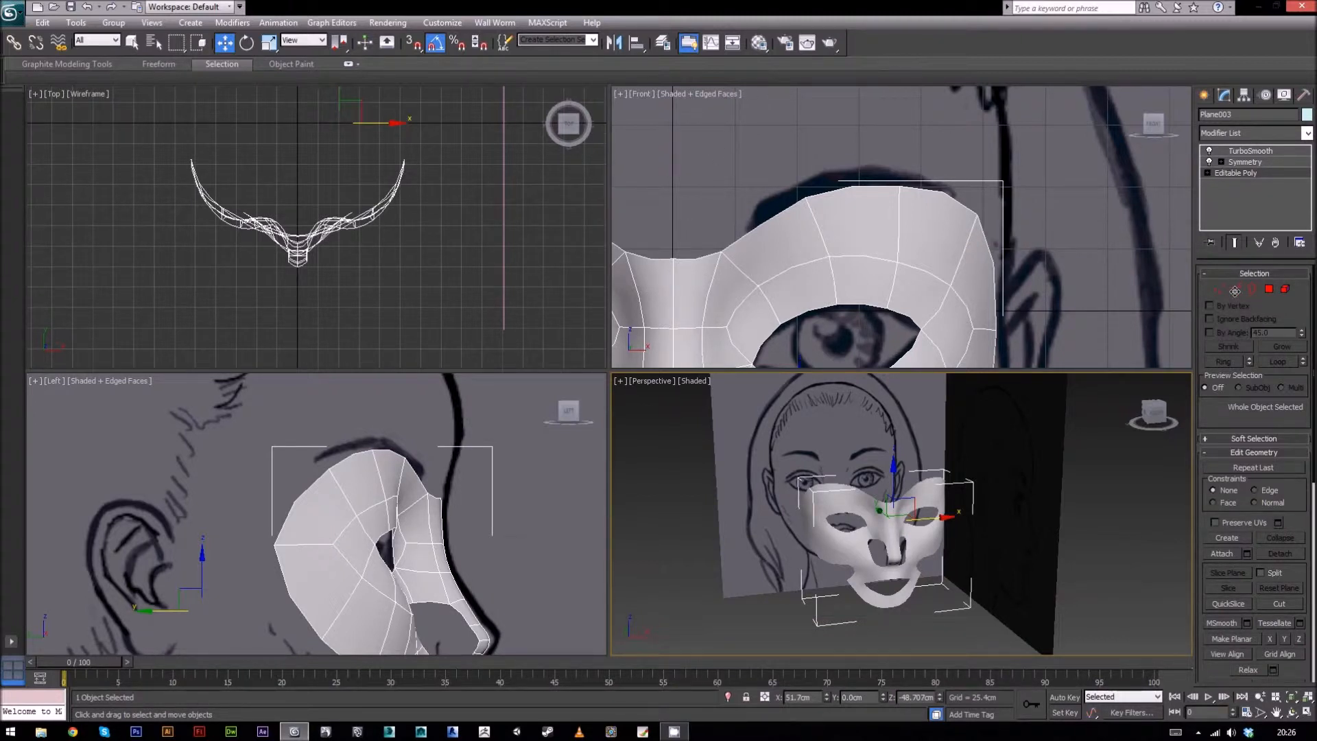
pyautogui.click(1211, 151)
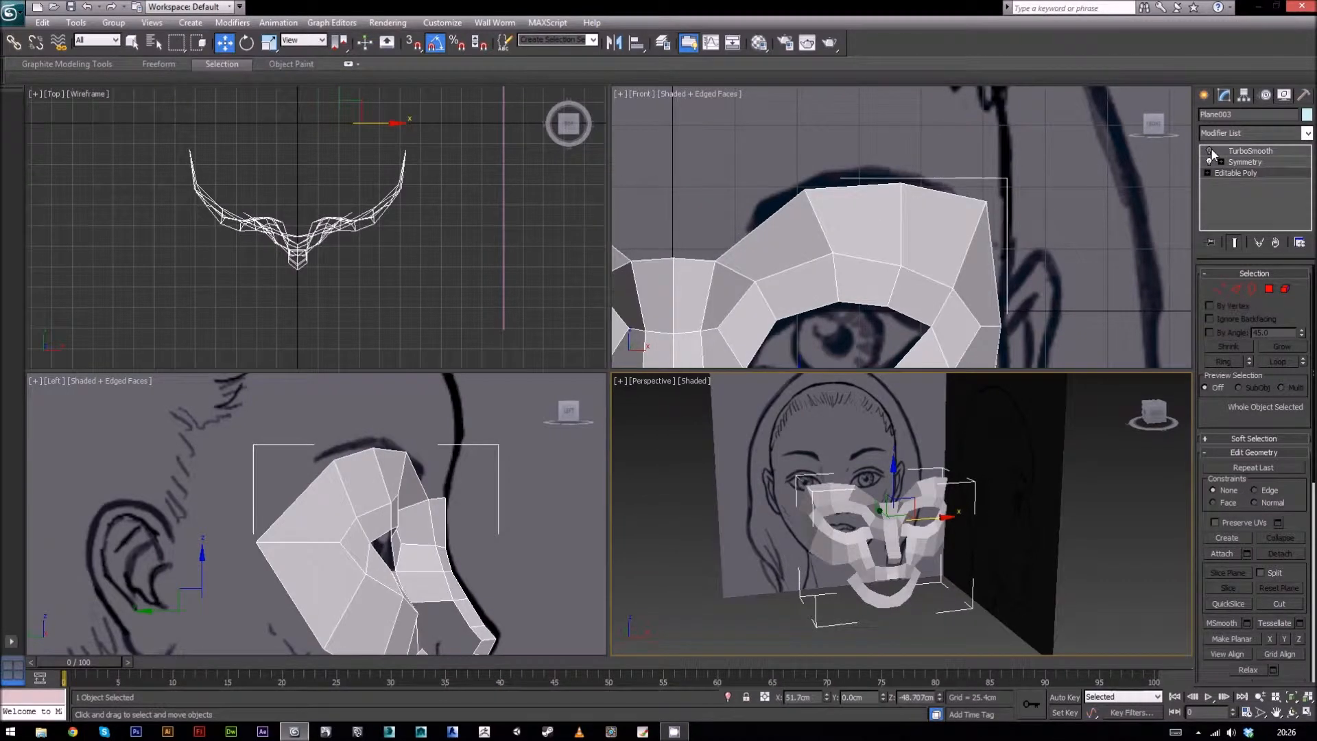
# Step: Extend the top edge of the nose bridge upward as a new polygon reaching above eyebrow height
pyautogui.click(1236, 289)
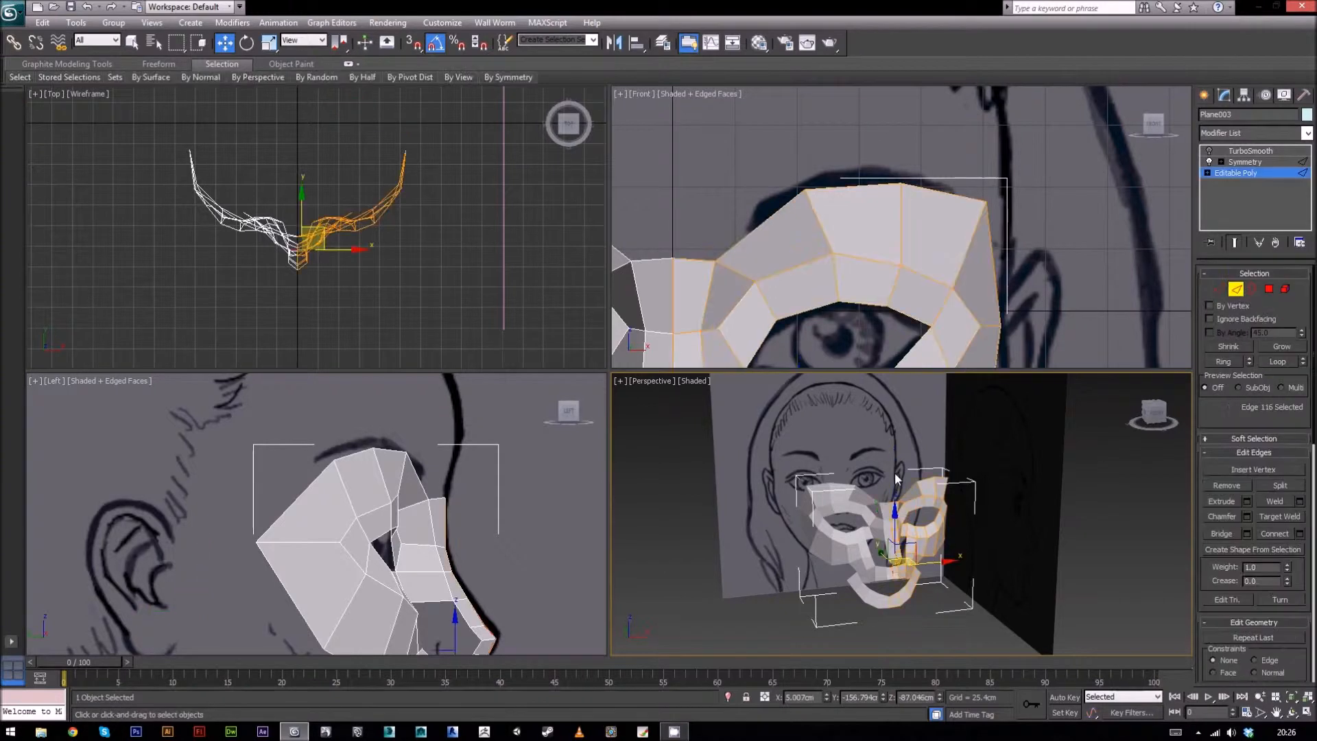
pyautogui.scroll(-3, 837, 205)
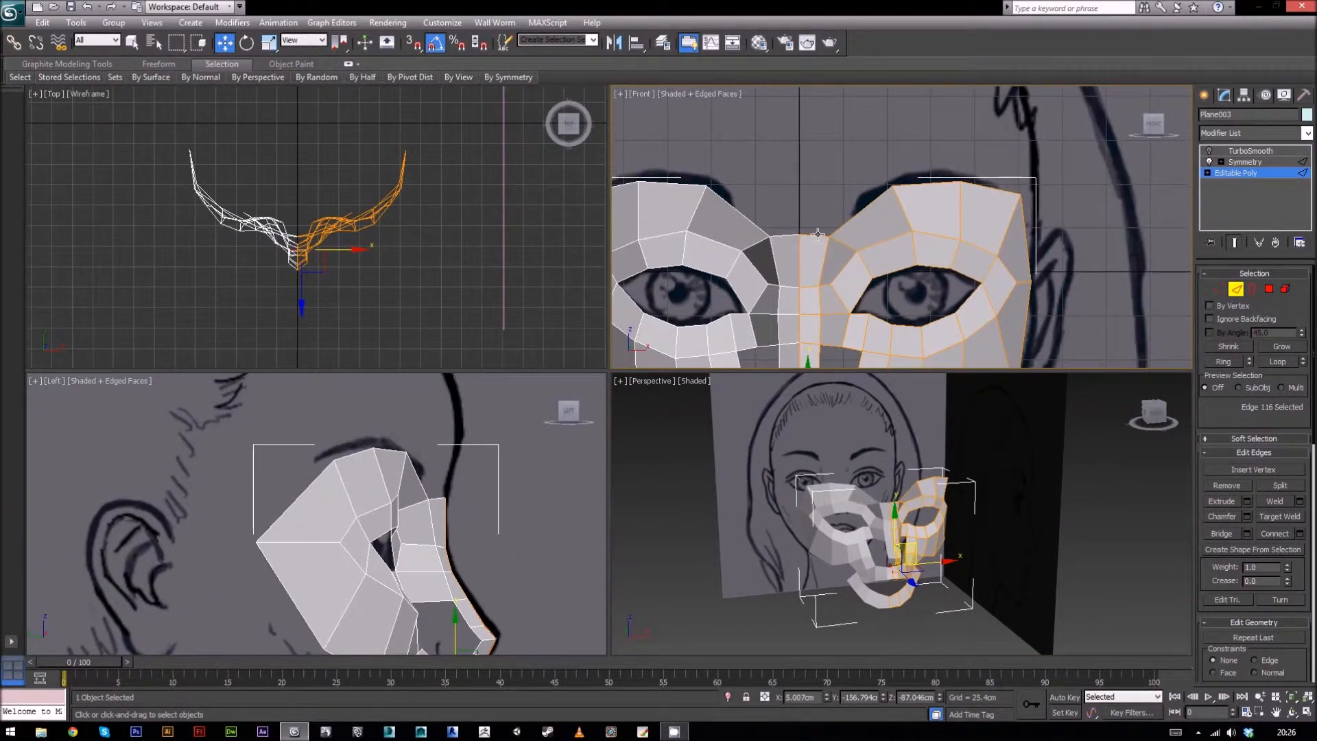
pyautogui.click(821, 234)
pyautogui.scroll(3, 916, 188)
pyautogui.moveTo(805, 251); pyautogui.dragTo(879, 226, button='middle')
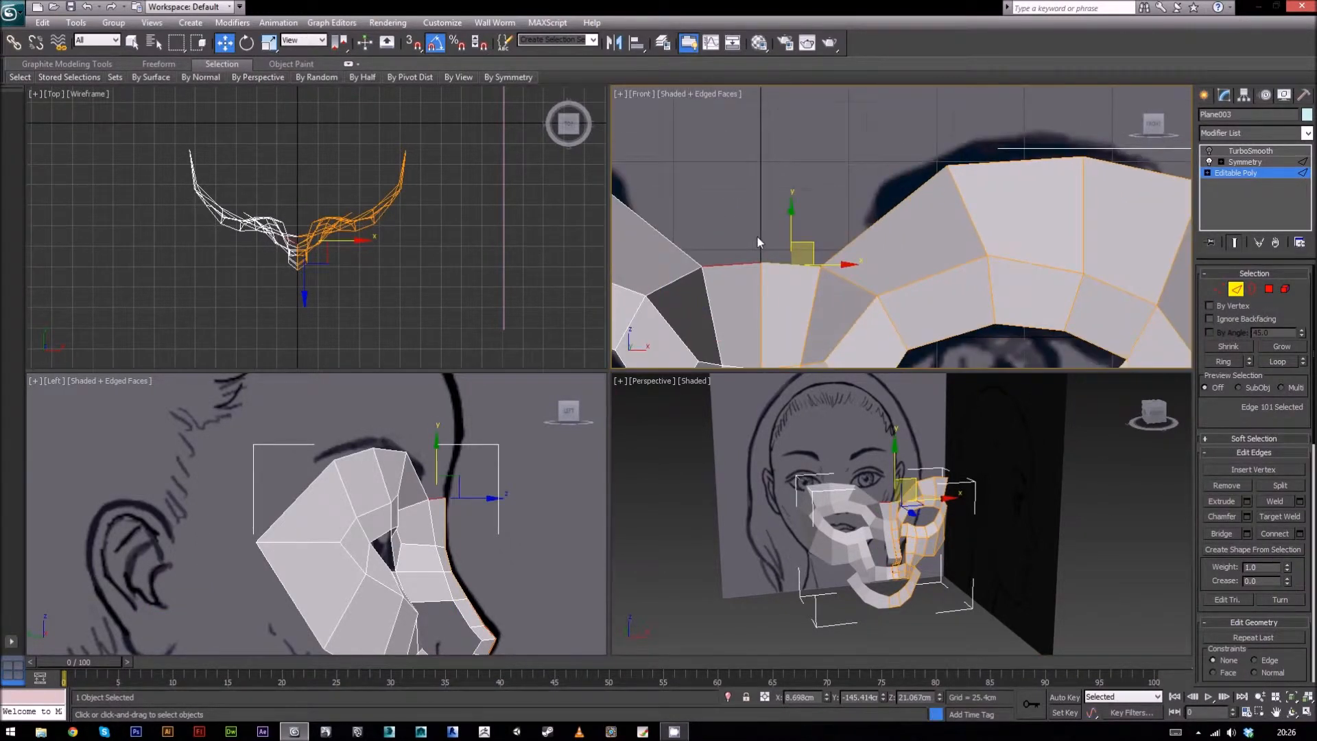
pyautogui.keyDown('shift'); pyautogui.moveTo(791, 220); pyautogui.dragTo(800, 93); pyautogui.keyUp('shift')
pyautogui.moveTo(522, 479); pyautogui.dragTo(446, 505, button='middle')
pyautogui.scroll(2, 518, 491)
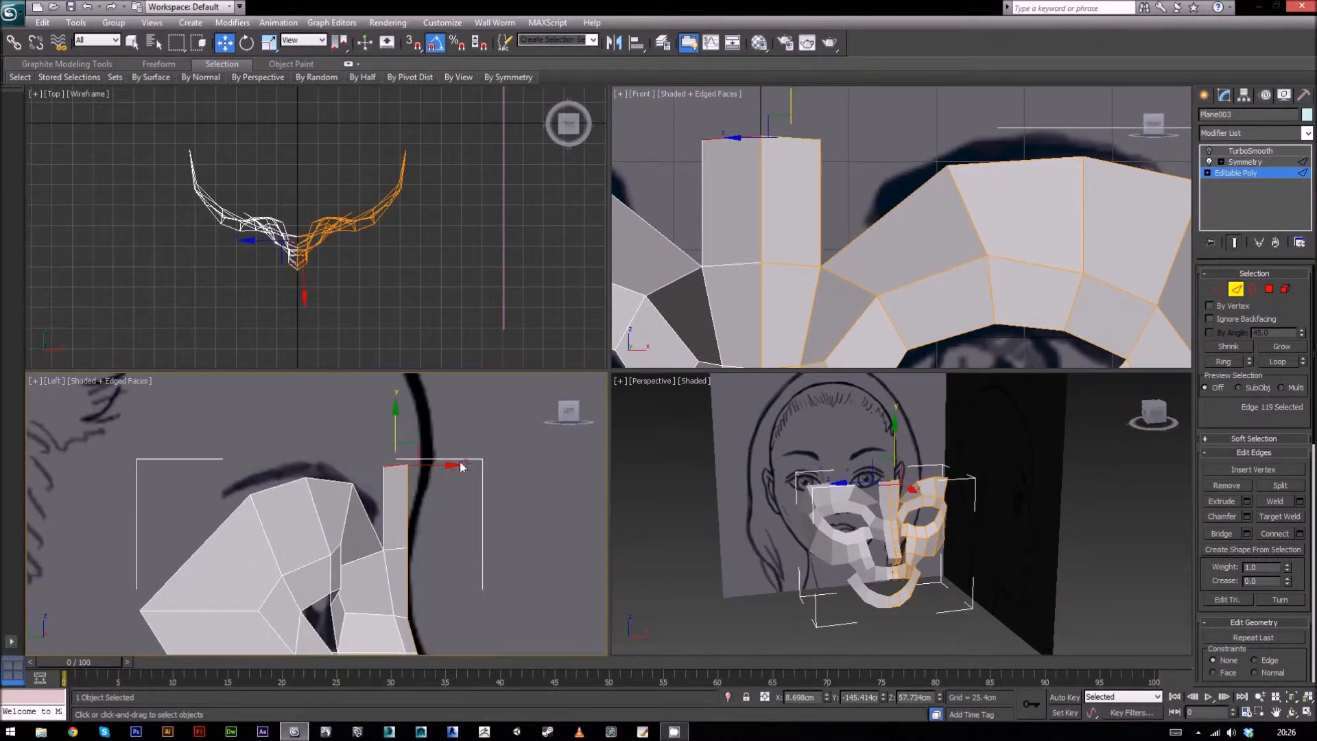
# Step: Move the new polygon's top centre vertex forward to the forehead profile line in the side view
pyautogui.press('1')
pyautogui.click(408, 464)
pyautogui.moveTo(430, 444); pyautogui.dragTo(451, 454)
pyautogui.scroll(-3, 452, 543)
pyautogui.moveTo(489, 524); pyautogui.dragTo(502, 469, button='middle')
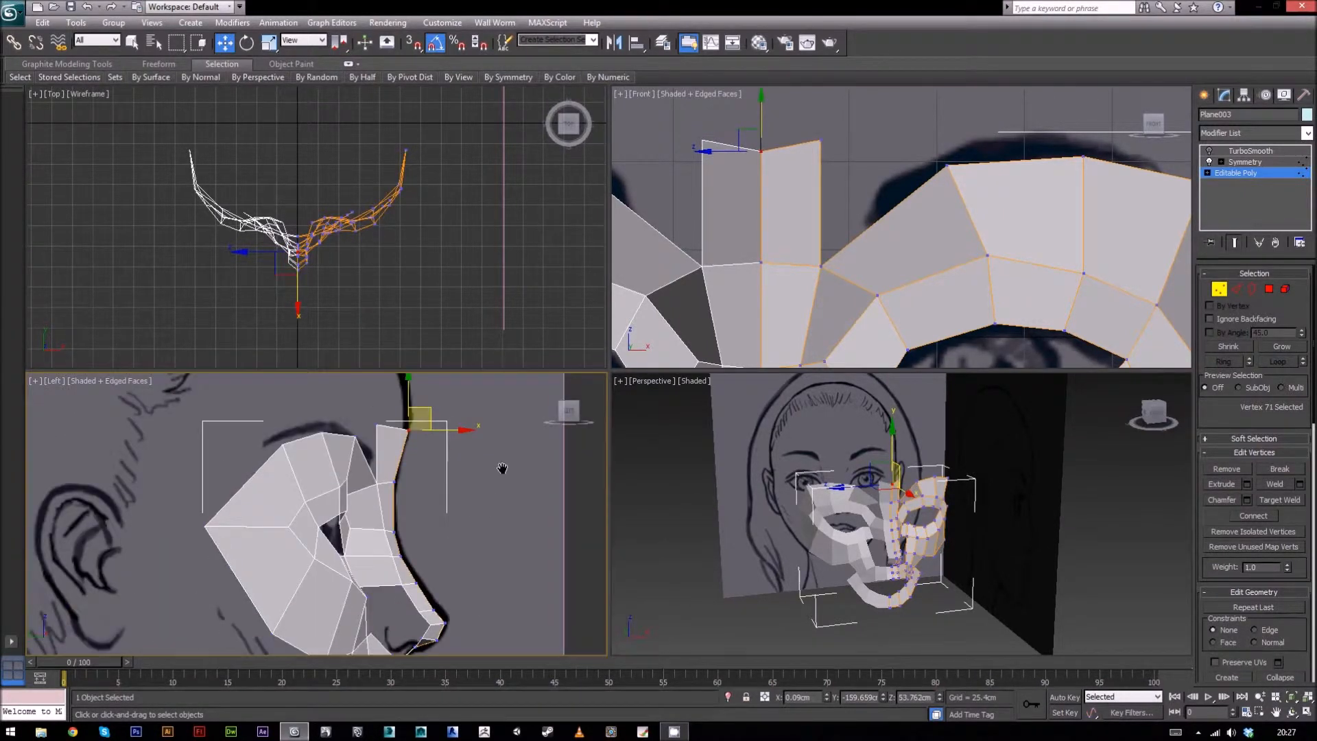
# Step: Move the new polygon's outer top vertex sideways to the inner end of the eyebrow in the front view
pyautogui.click(378, 425)
pyautogui.scroll(-4, 736, 304)
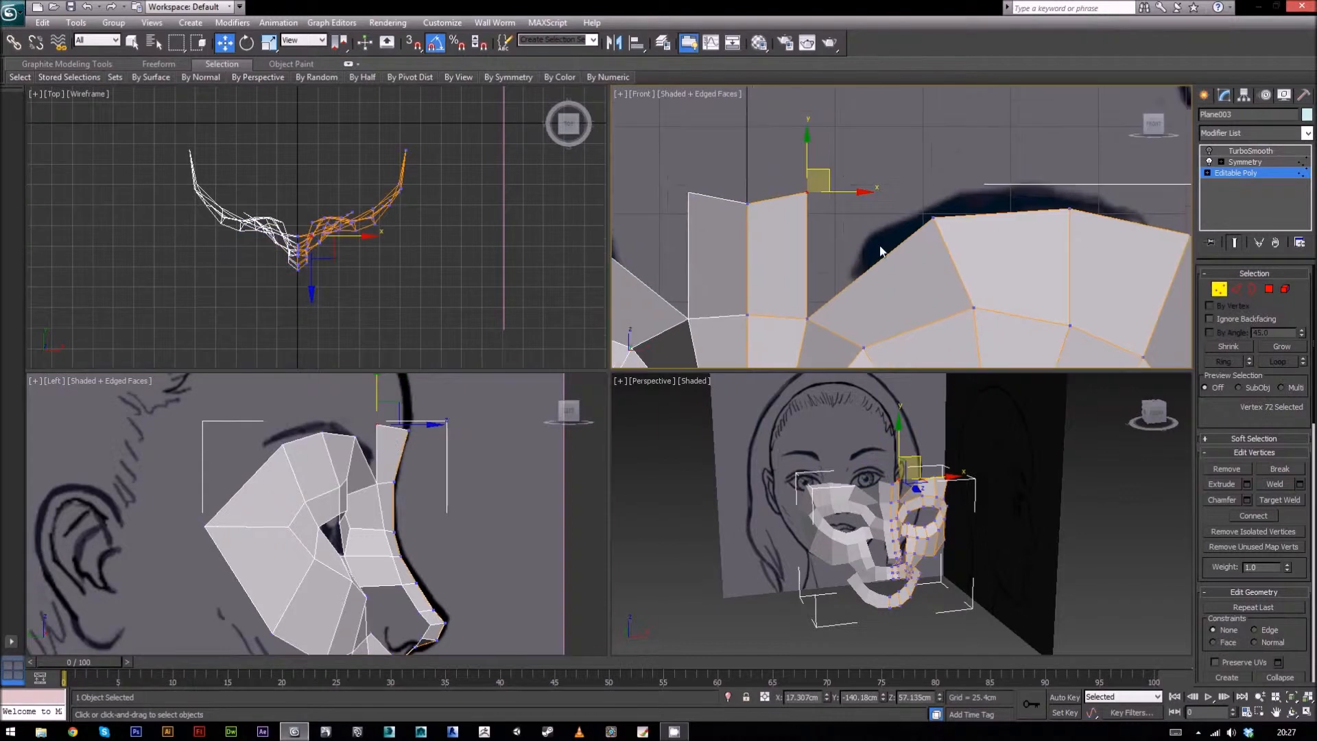
pyautogui.moveTo(922, 240); pyautogui.dragTo(923, 224, button='middle')
pyautogui.moveTo(853, 197); pyautogui.dragTo(932, 214)
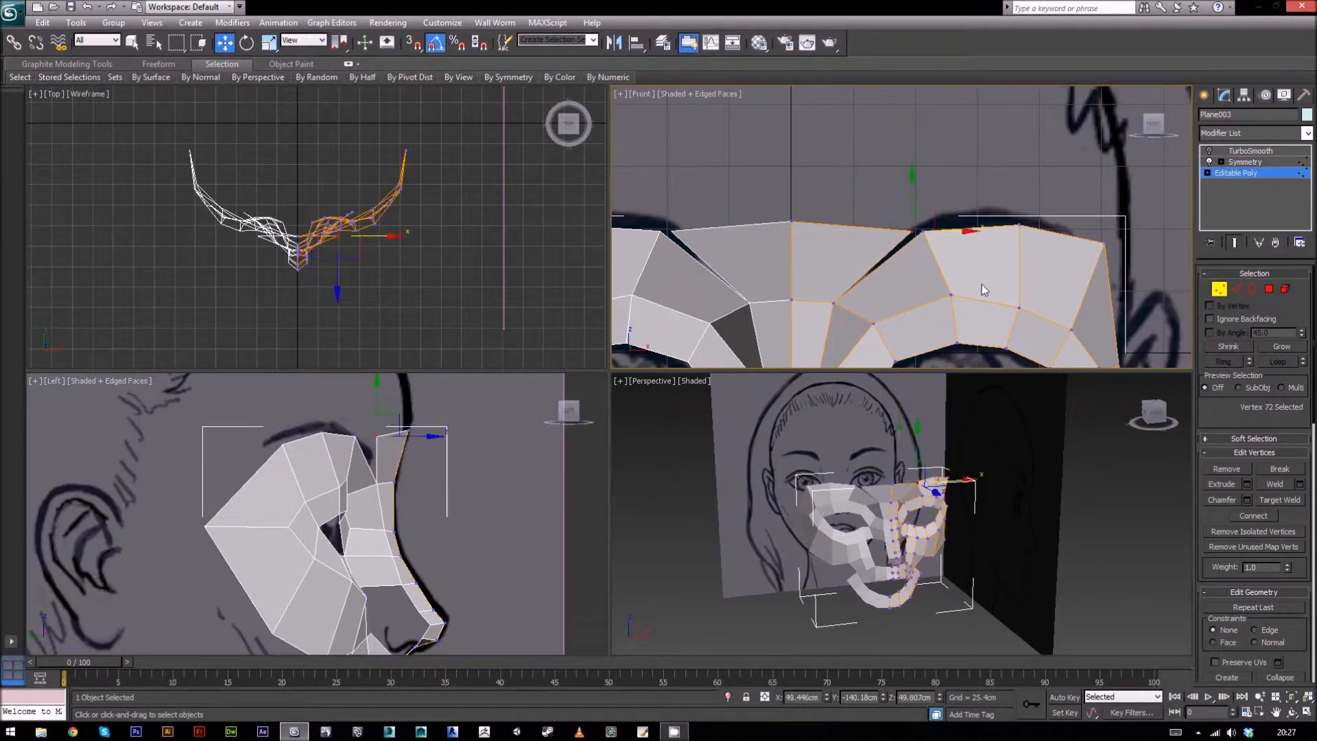
pyautogui.scroll(-4, 982, 284)
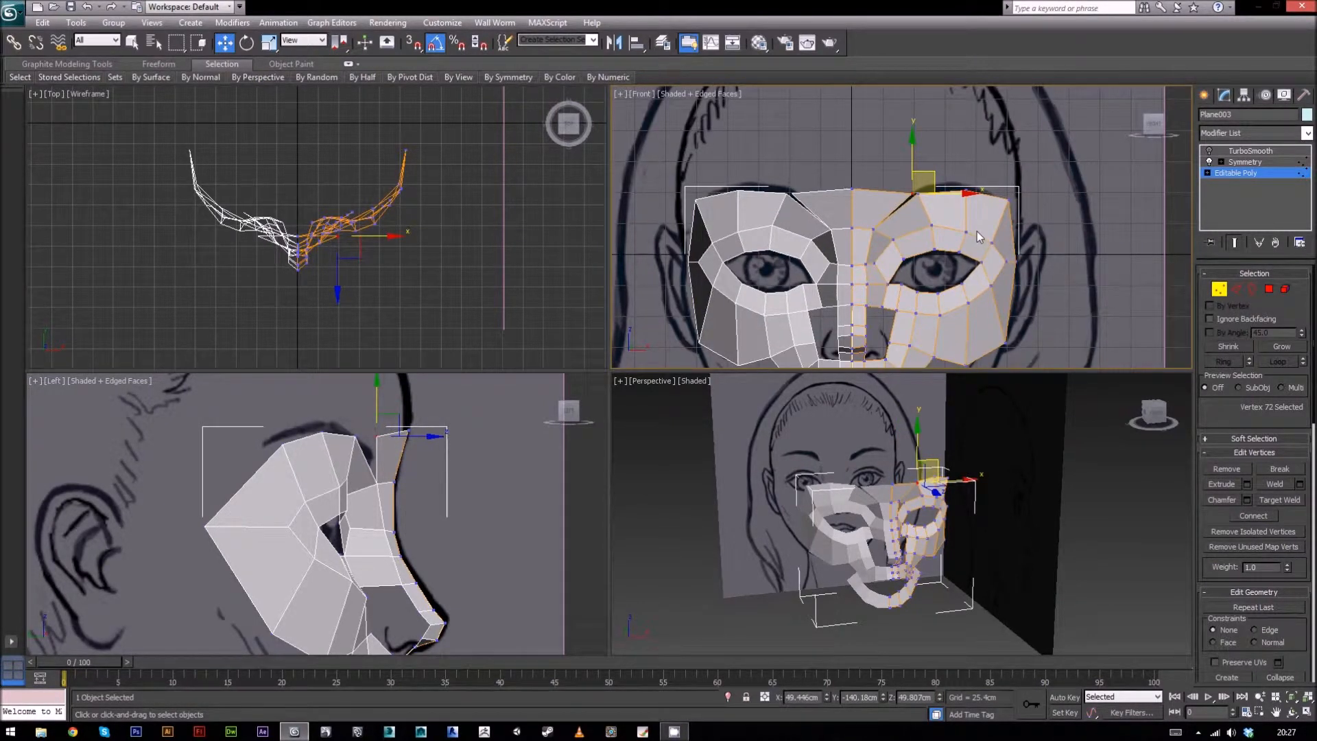
pyautogui.scroll(4, 977, 232)
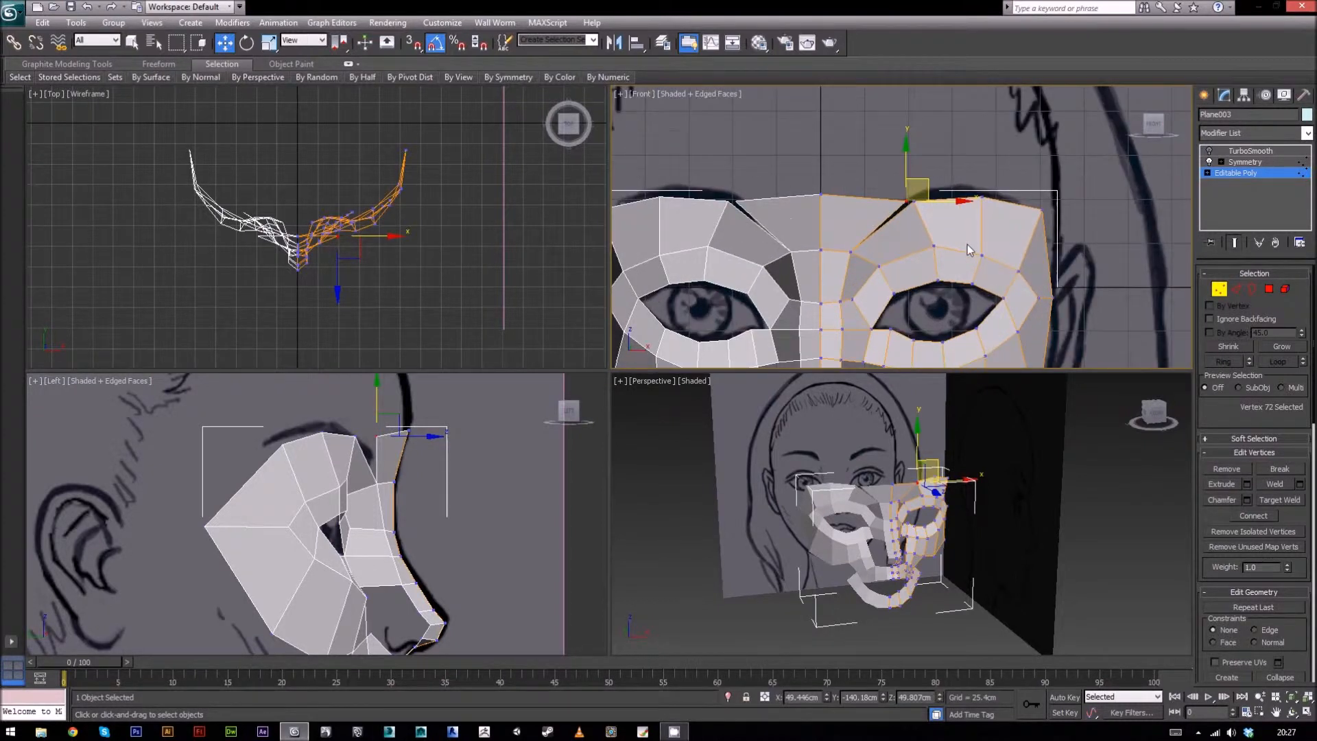
# Step: Target weld the polygon's outer top vertex to the inner brow vertex
pyautogui.click(1267, 500)
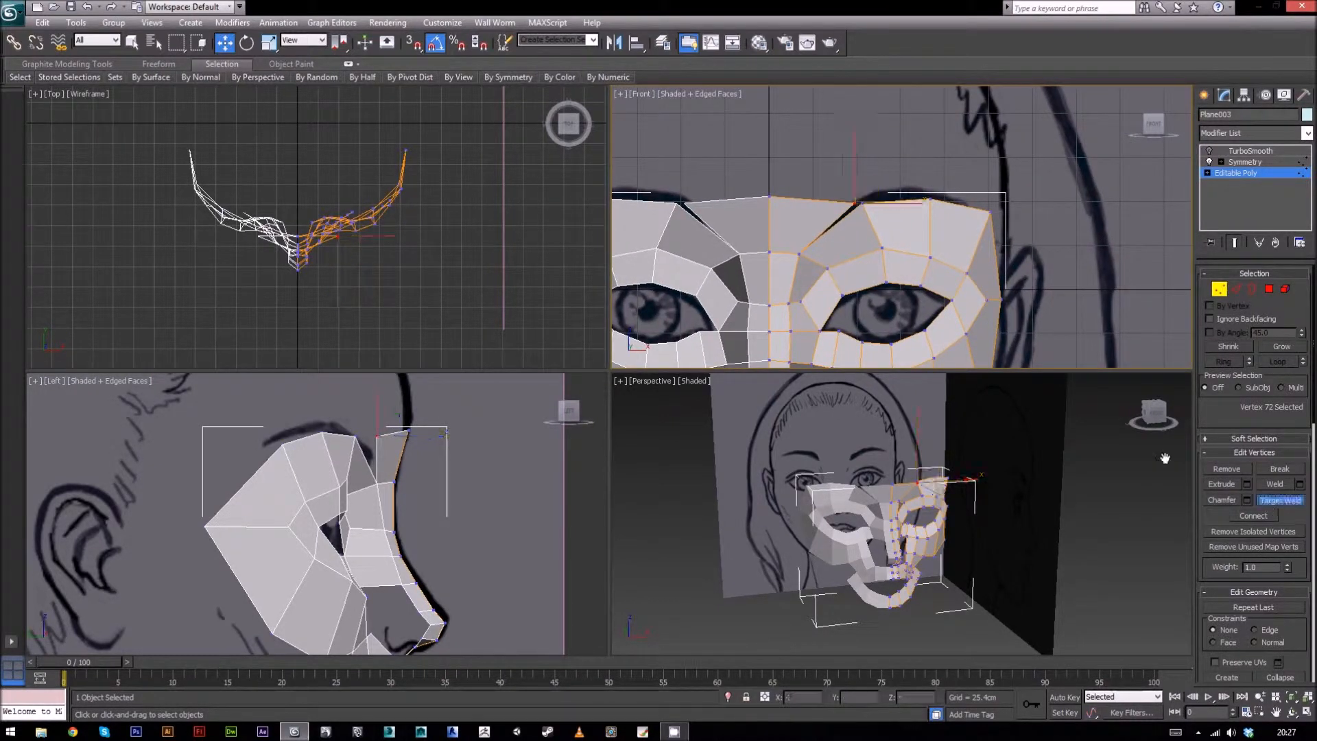
pyautogui.click(859, 205)
pyautogui.moveTo(925, 170); pyautogui.dragTo(926, 186, button='middle')
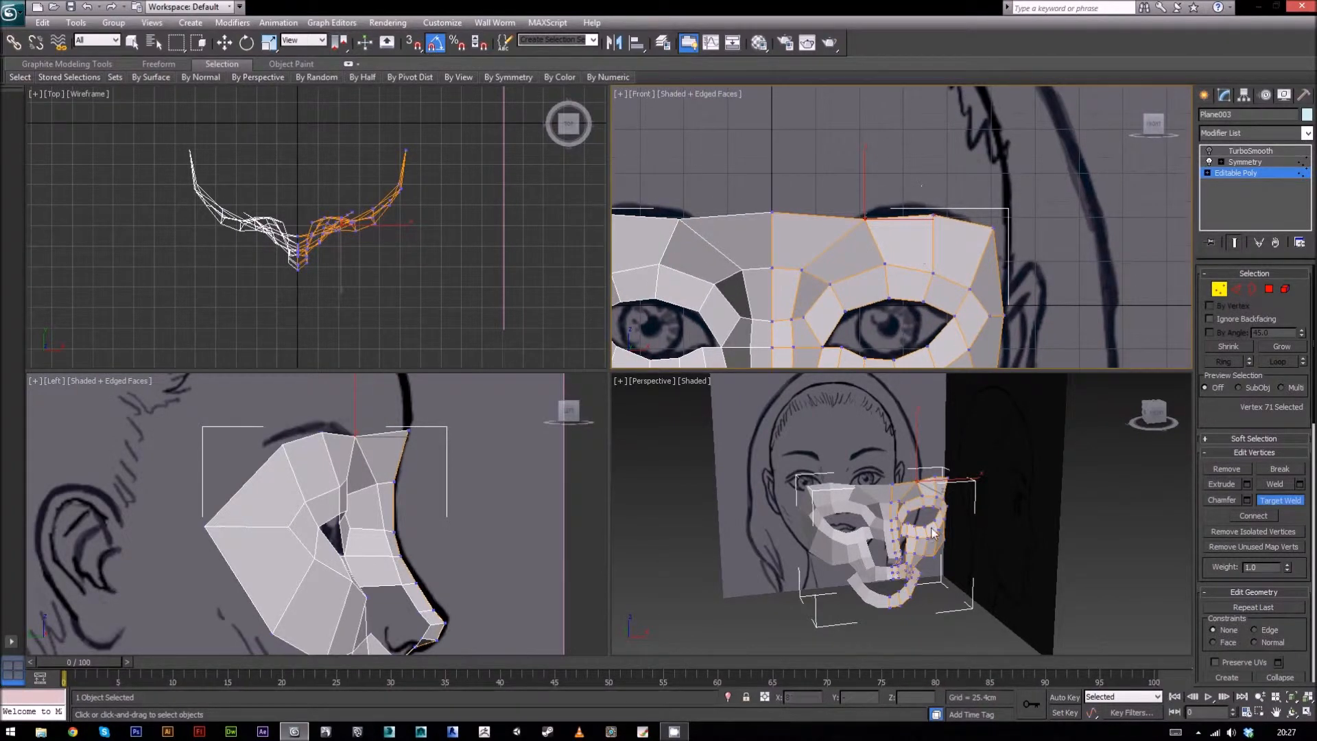
# Step: Pull the welded inner brow vertex and the neighbouring mid-brow vertex forward in the perspective view
pyautogui.scroll(10, 901, 519)
pyautogui.keyDown('alt'); pyautogui.moveTo(957, 442); pyautogui.dragTo(1003, 502, button='middle'); pyautogui.keyUp('alt')
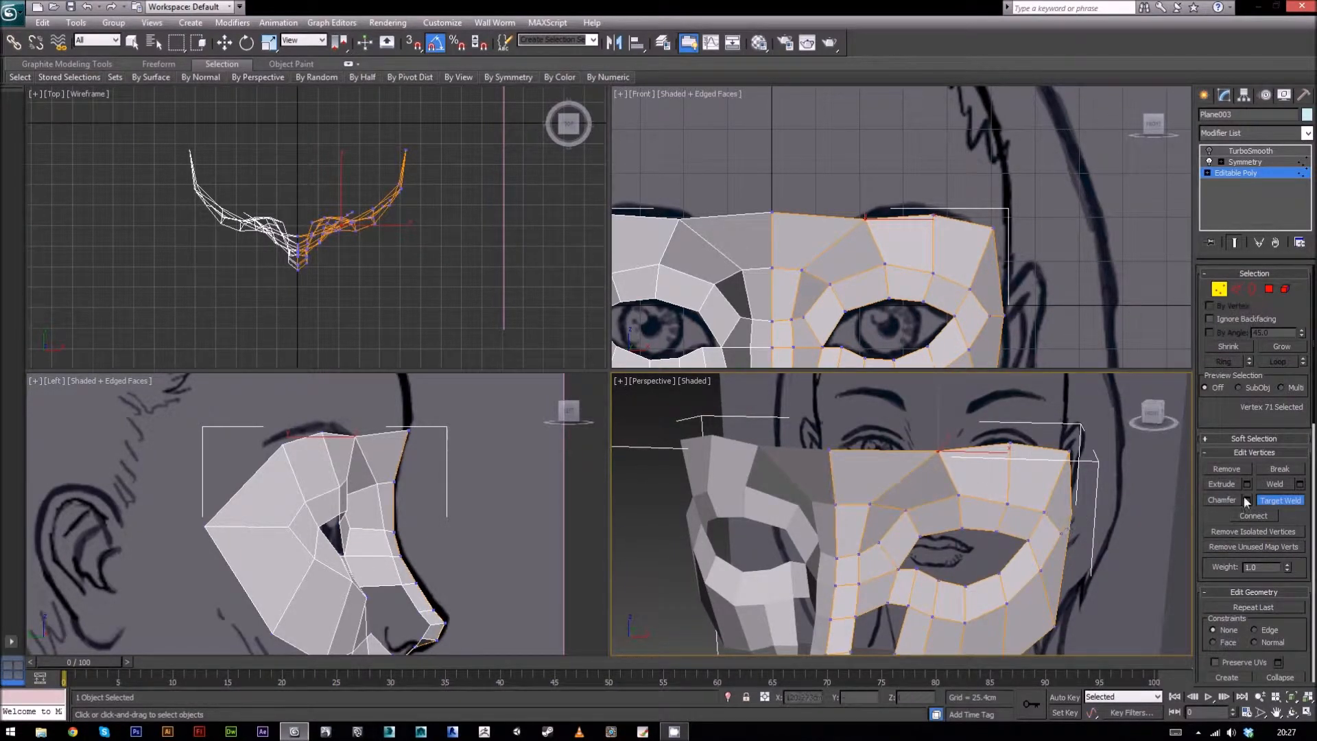
pyautogui.press('w')
pyautogui.keyDown('alt'); pyautogui.moveTo(980, 533); pyautogui.dragTo(969, 523, button='middle'); pyautogui.keyUp('alt')
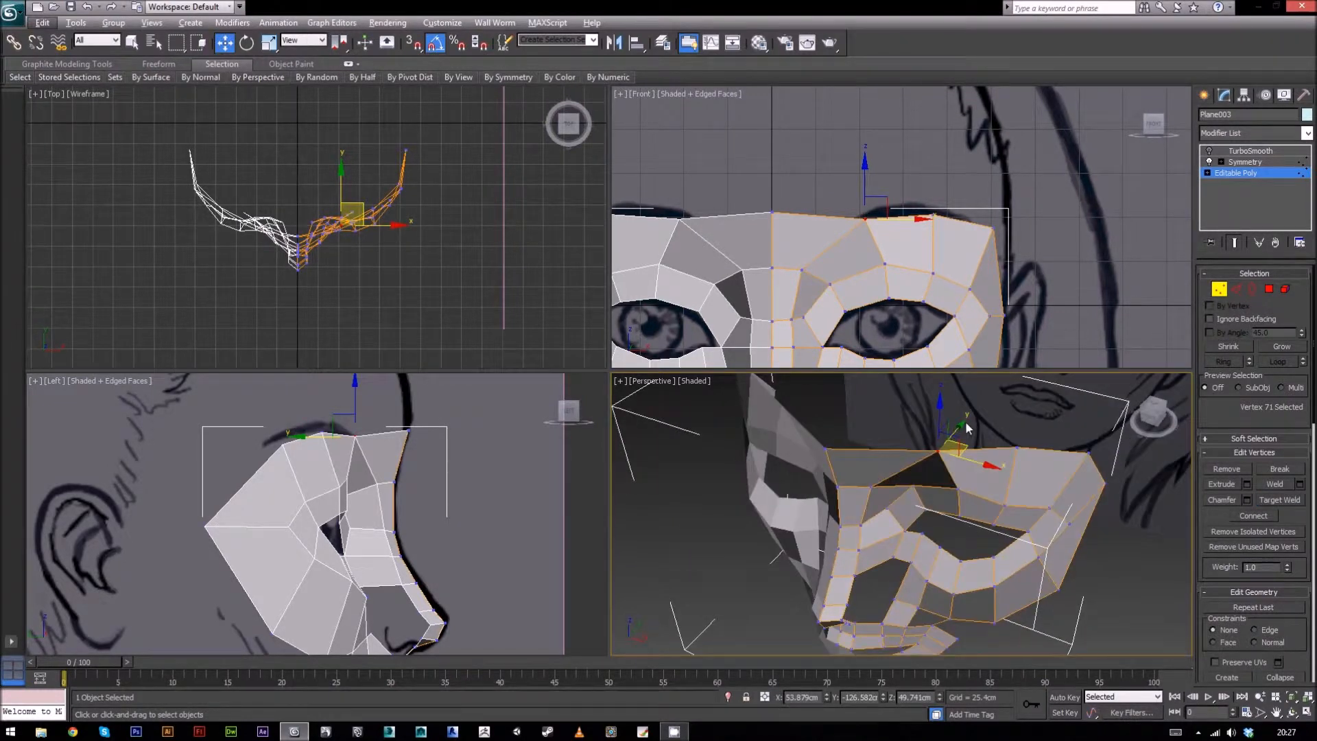
pyautogui.moveTo(967, 428); pyautogui.dragTo(940, 442)
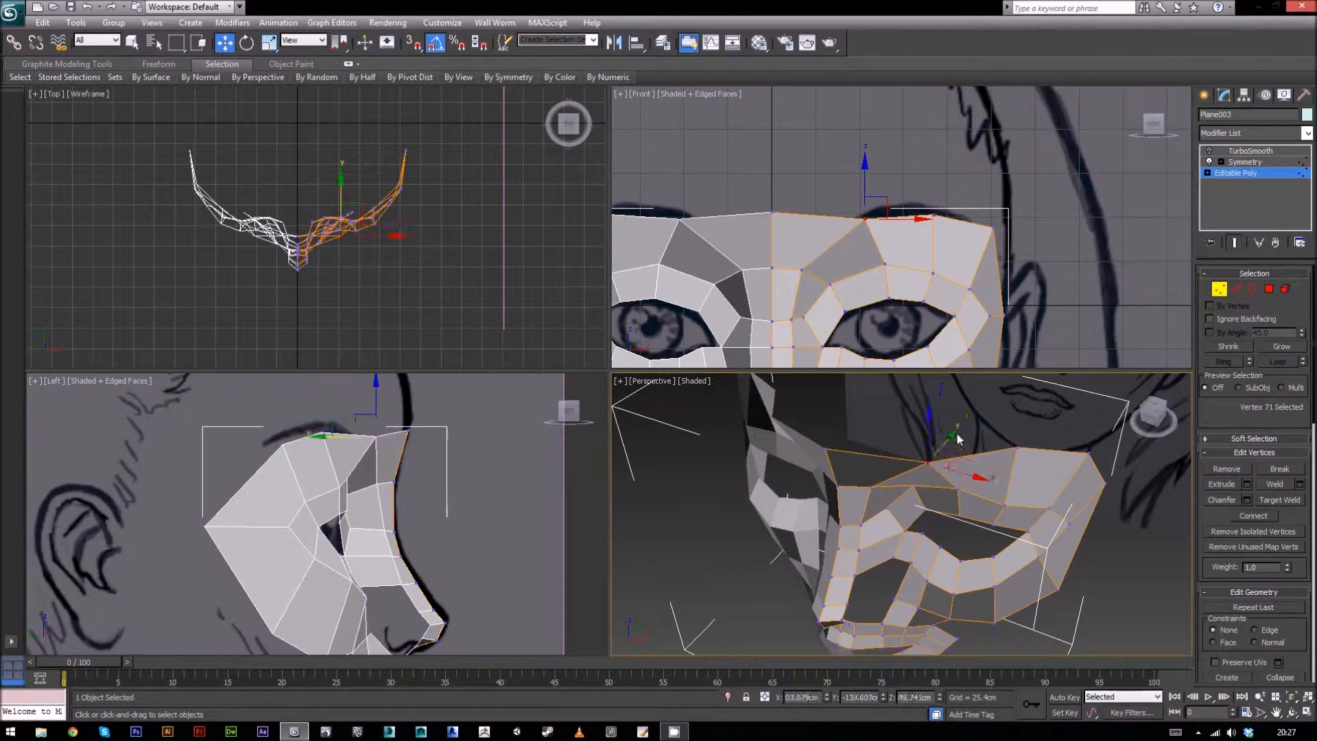
pyautogui.click(1018, 445)
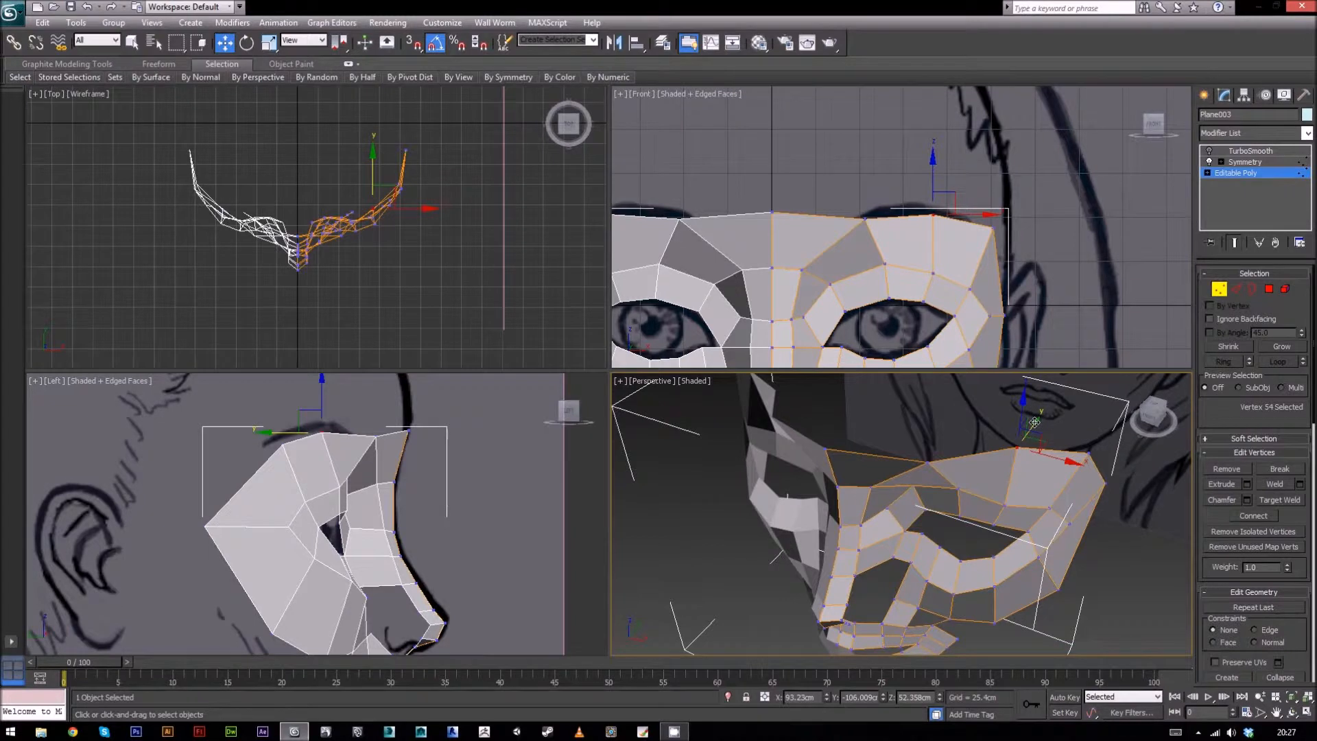
pyautogui.moveTo(1035, 422); pyautogui.dragTo(1026, 433)
pyautogui.keyDown('alt'); pyautogui.moveTo(1005, 525); pyautogui.dragTo(1001, 500, button='middle'); pyautogui.keyUp('alt')
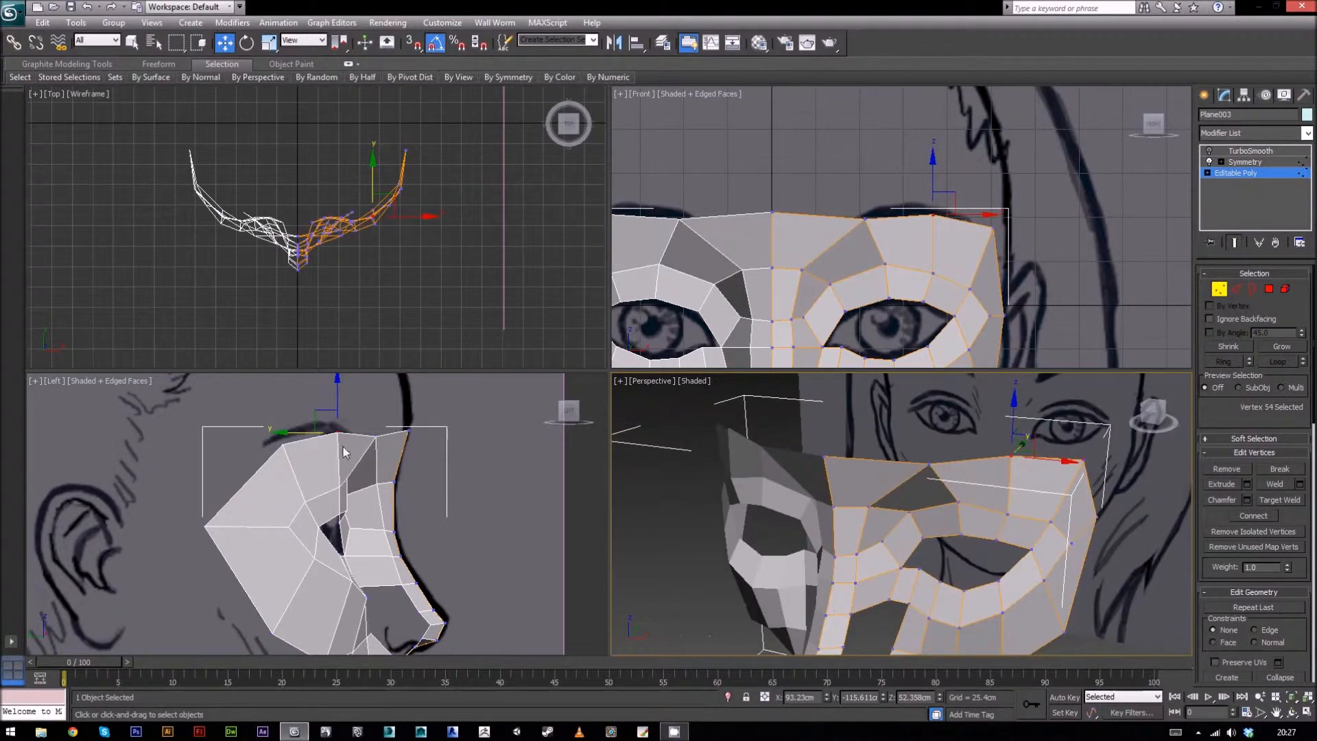
# Step: Raise the inner, middle and outer top brow vertices in the side view to follow the sketched eyebrow
pyautogui.scroll(2, 384, 439)
pyautogui.click(415, 425)
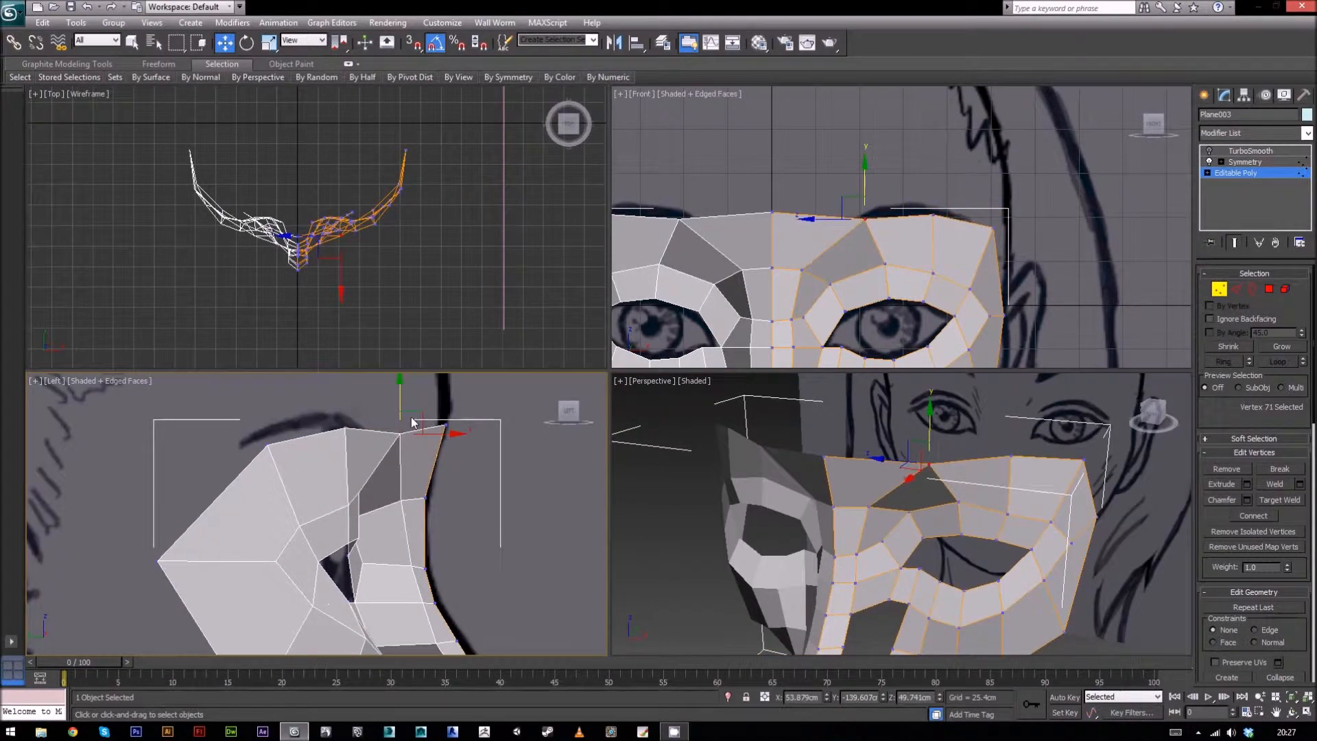
pyautogui.moveTo(414, 421); pyautogui.dragTo(355, 399)
pyautogui.click(348, 426)
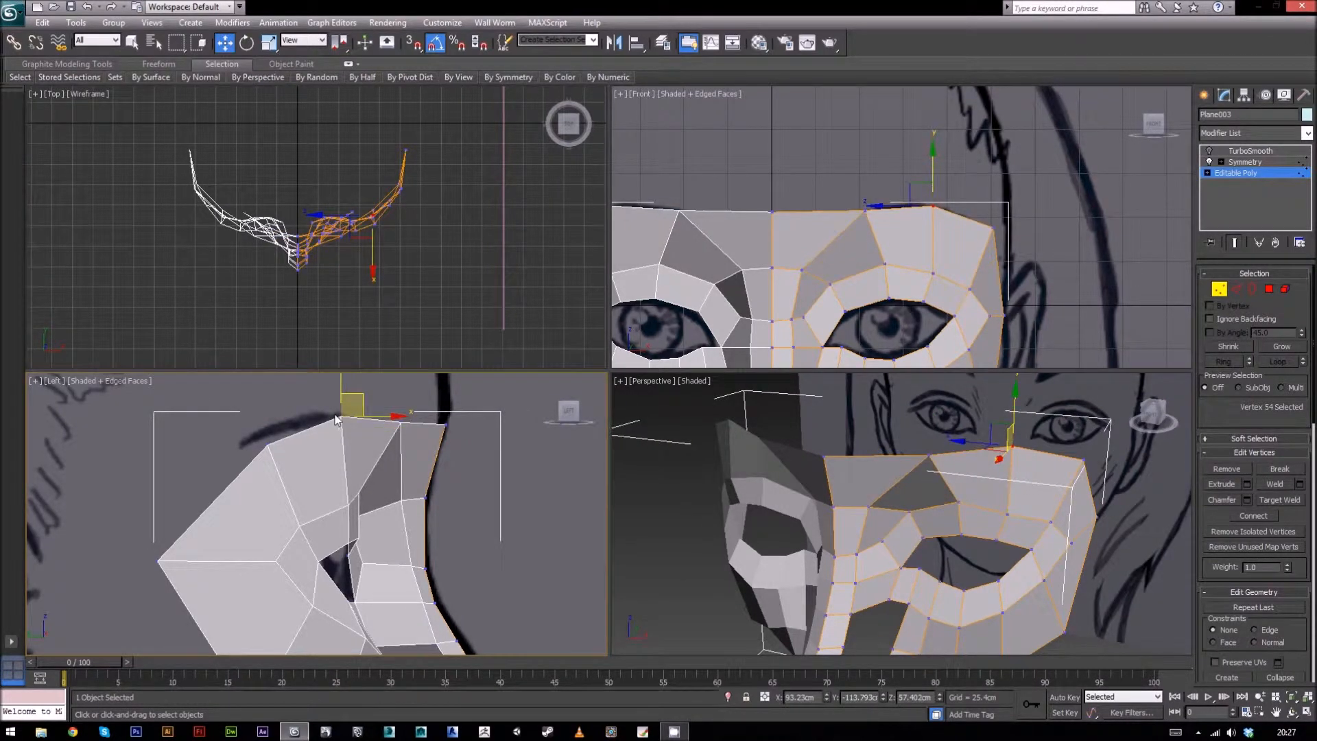
pyautogui.click(270, 444)
pyautogui.moveTo(285, 426); pyautogui.dragTo(276, 420)
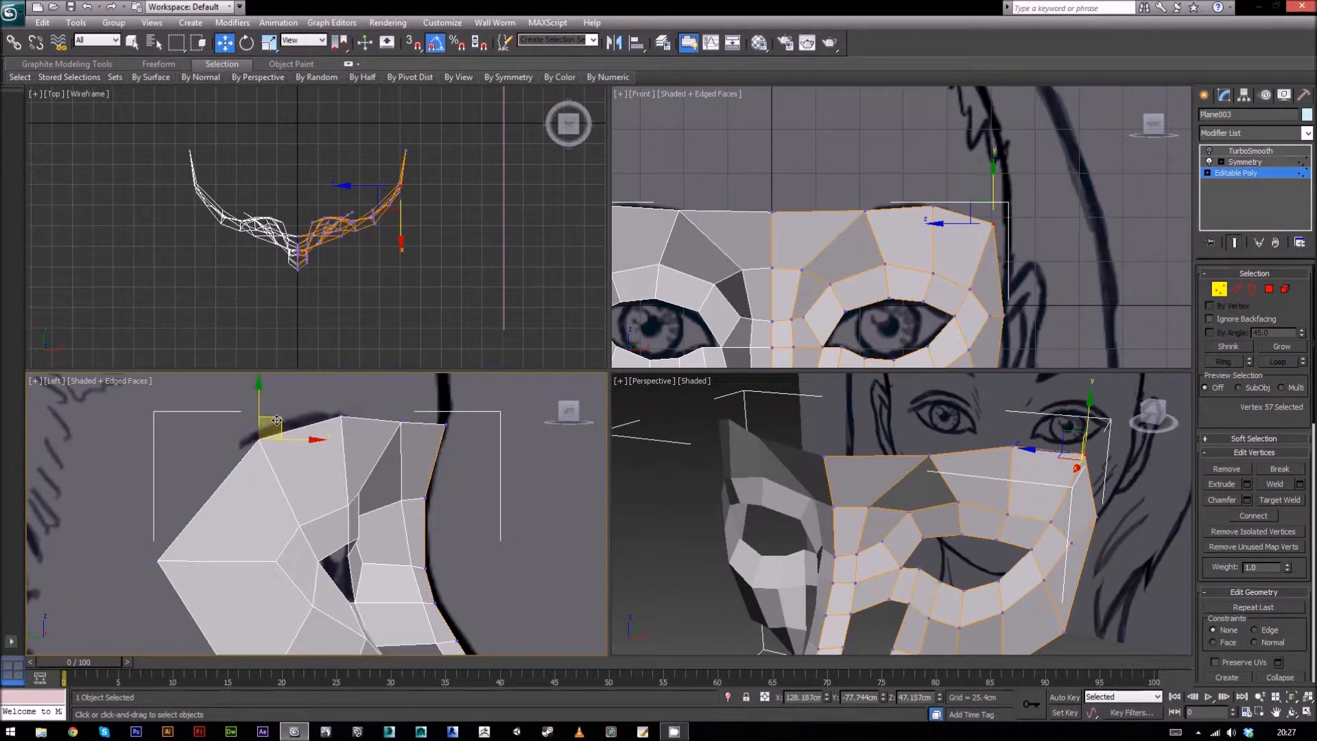
# Step: Move the vertex above the eye, on the ring below the brow, slightly forward and up in the side view
pyautogui.middleClick(979, 533)
pyautogui.keyDown('alt'); pyautogui.moveTo(1086, 561); pyautogui.dragTo(1081, 530, button='middle'); pyautogui.keyUp('alt')
pyautogui.moveTo(365, 516); pyautogui.dragTo(404, 482, button='middle')
pyautogui.click(384, 472)
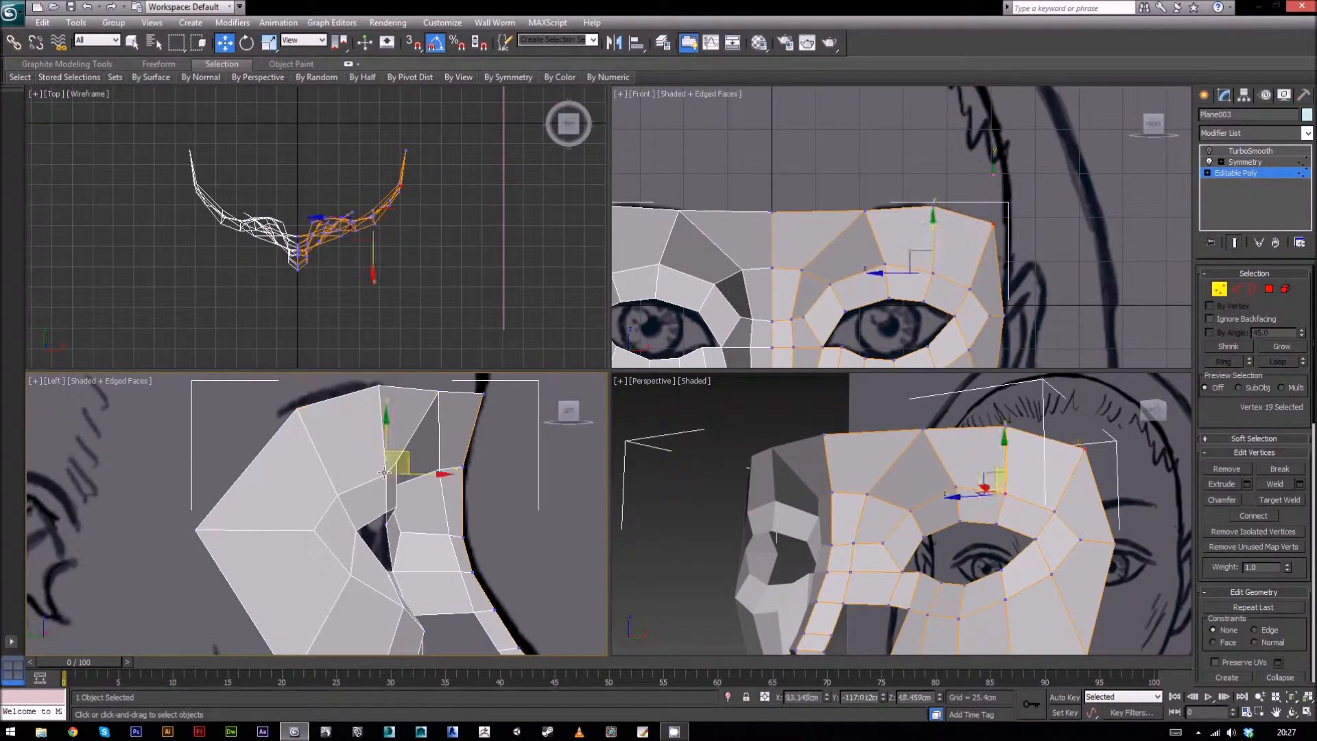
pyautogui.moveTo(404, 461)
pyautogui.mouseDown()
pyautogui.moveTo(387, 460)
pyautogui.moveTo(414, 441)
pyautogui.mouseUp()
pyautogui.click(397, 461)
# Step: Shift the top centre vertex above the nose bridge slightly back in the side view
pyautogui.keyDown('alt'); pyautogui.moveTo(1009, 495); pyautogui.dragTo(816, 447, button='middle'); pyautogui.keyUp('alt')
pyautogui.click(820, 441)
pyautogui.moveTo(450, 461); pyautogui.dragTo(437, 527, button='middle')
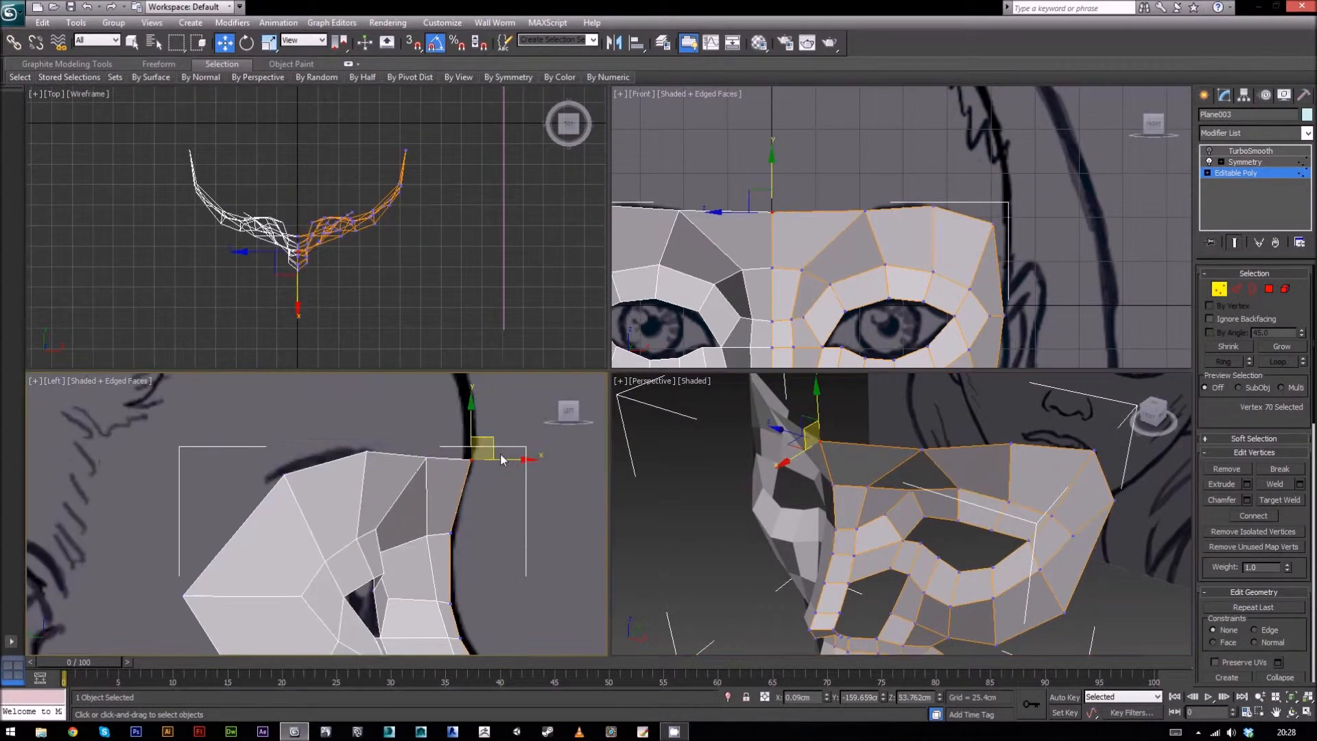
pyautogui.moveTo(502, 459); pyautogui.dragTo(492, 459)
pyautogui.moveTo(474, 523); pyautogui.dragTo(454, 459, button='middle')
pyautogui.scroll(-2, 422, 518)
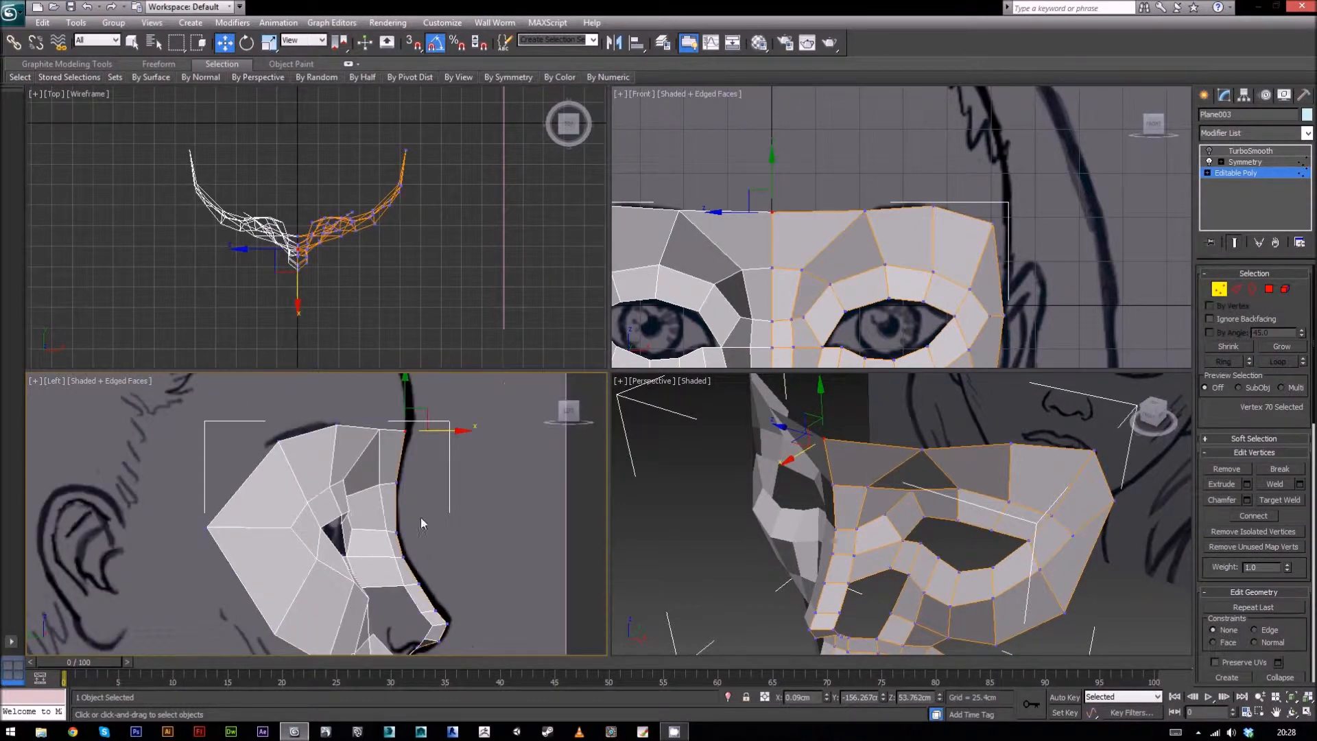
pyautogui.moveTo(492, 547)
pyautogui.mouseDown(button='middle')
pyautogui.moveTo(499, 475)
pyautogui.moveTo(505, 580)
pyautogui.mouseUp(button='middle')
pyautogui.moveTo(432, 502); pyautogui.dragTo(431, 442, button='middle')
pyautogui.moveTo(474, 482)
pyautogui.mouseDown(button='middle')
pyautogui.moveTo(472, 554)
pyautogui.moveTo(488, 548)
pyautogui.mouseUp(button='middle')
pyautogui.click(383, 539)
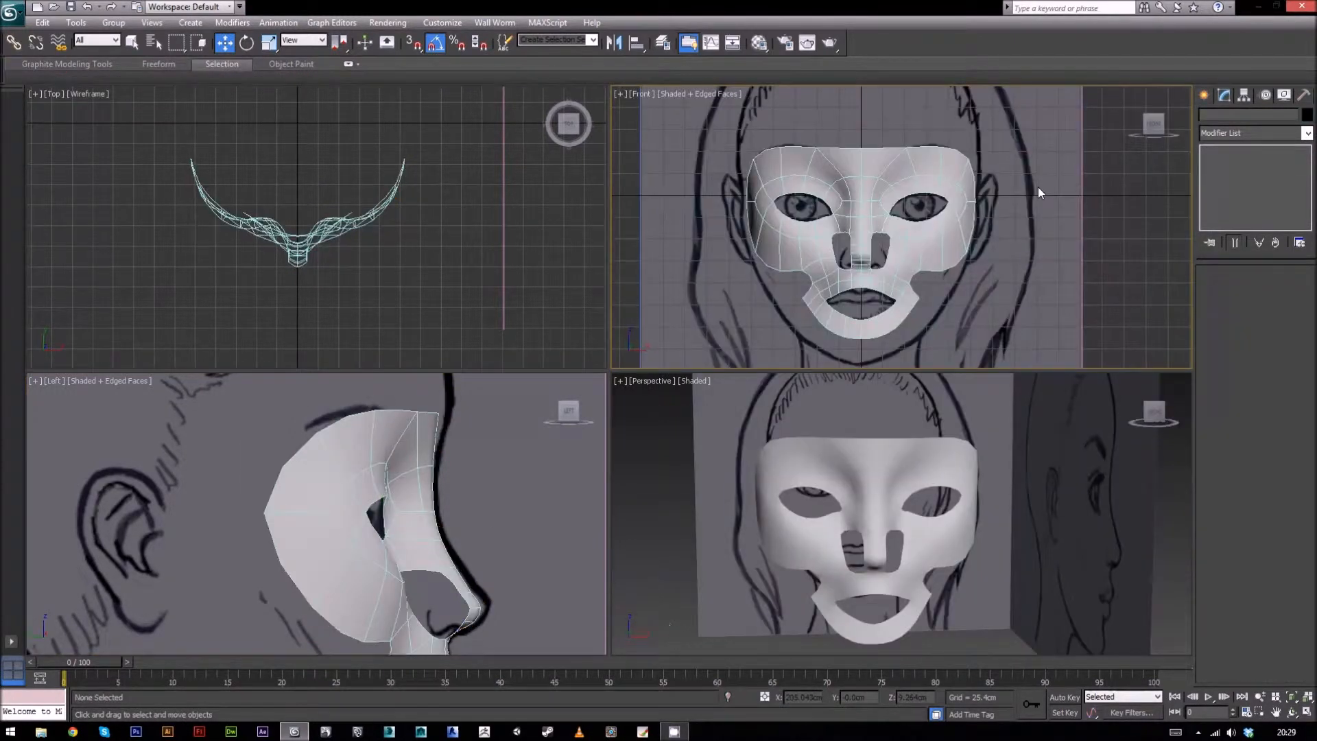
# Step: Select the face mesh and turn off its TurboSmooth display
pyautogui.moveTo(1039, 187); pyautogui.dragTo(1024, 167, button='middle')
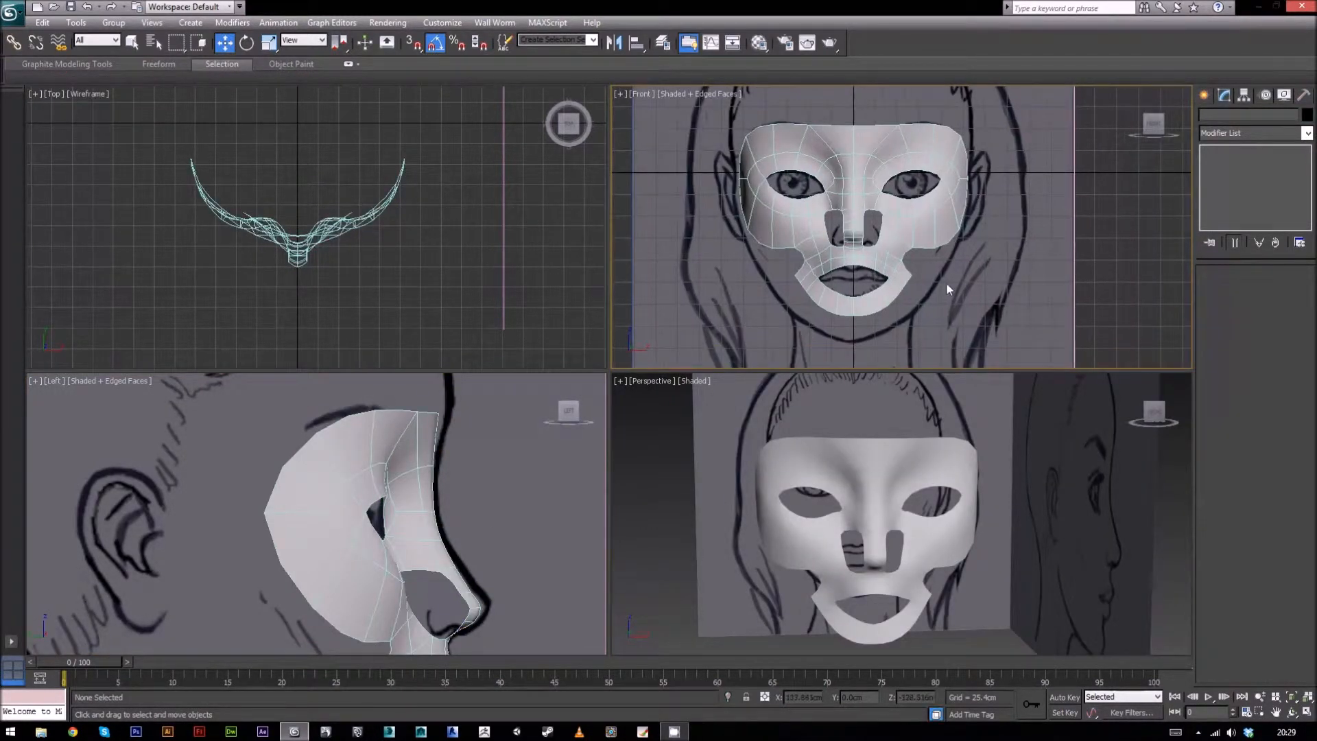
pyautogui.moveTo(945, 282); pyautogui.dragTo(935, 233, button='middle')
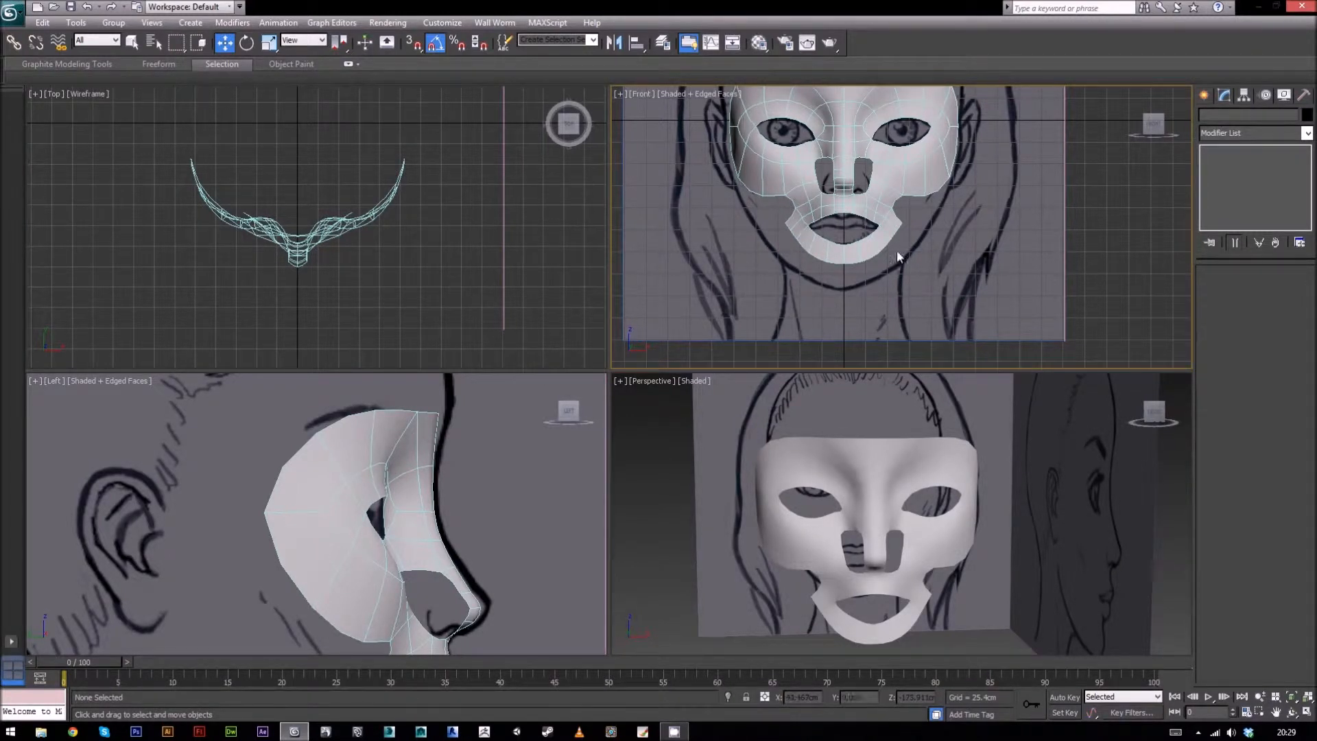
pyautogui.moveTo(953, 215); pyautogui.dragTo(943, 225, button='middle')
pyautogui.scroll(2, 943, 225)
pyautogui.click(926, 180)
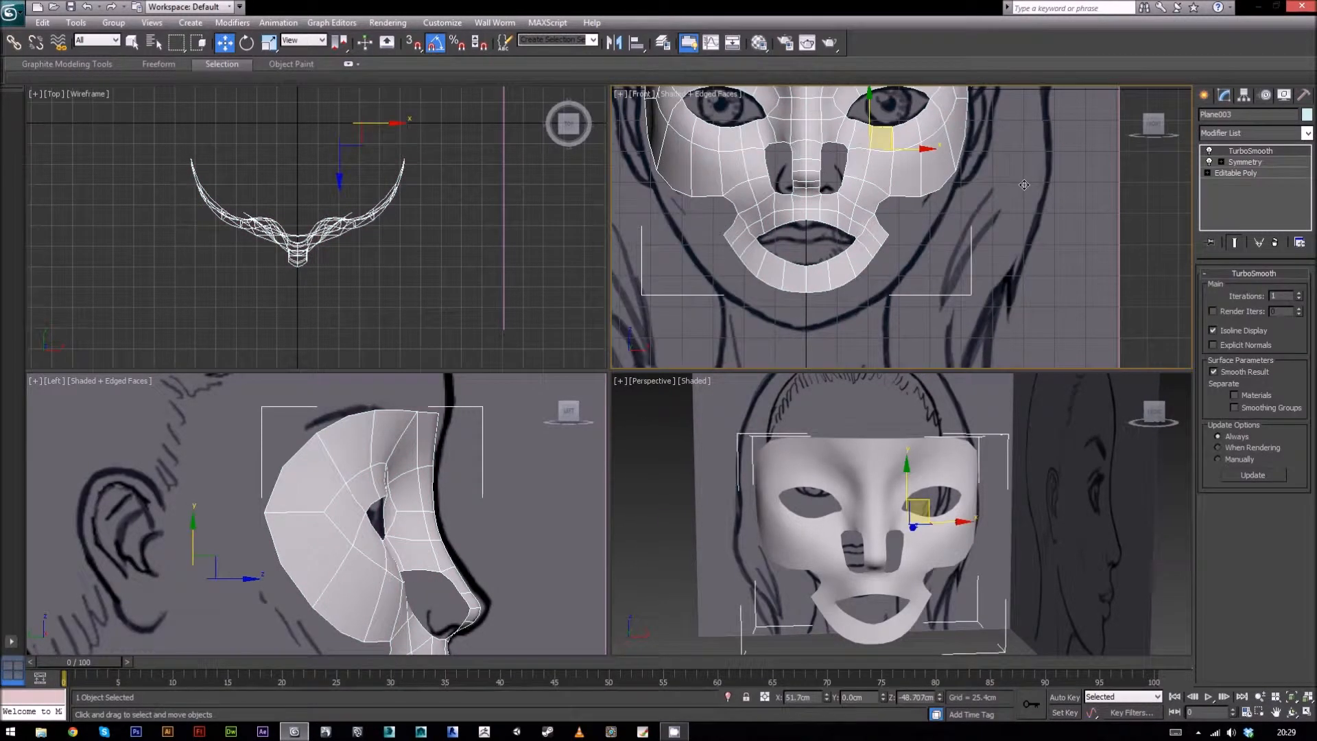
pyautogui.click(1211, 151)
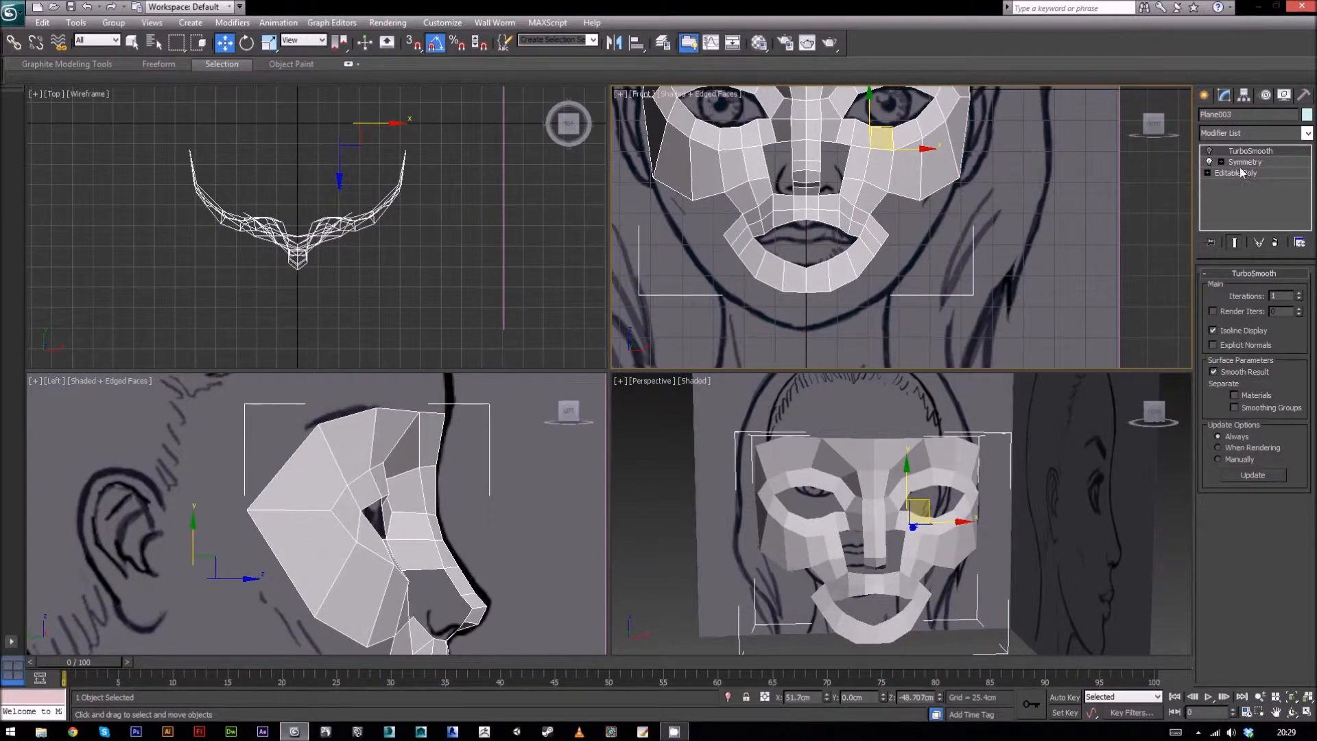
# Step: Extrude the bottom centre edge of the mouth ring down along the sketched chin in the side view
pyautogui.click(1239, 173)
pyautogui.click(1237, 289)
pyautogui.moveTo(837, 308); pyautogui.dragTo(845, 273, button='middle')
pyautogui.doubleClick(828, 258)
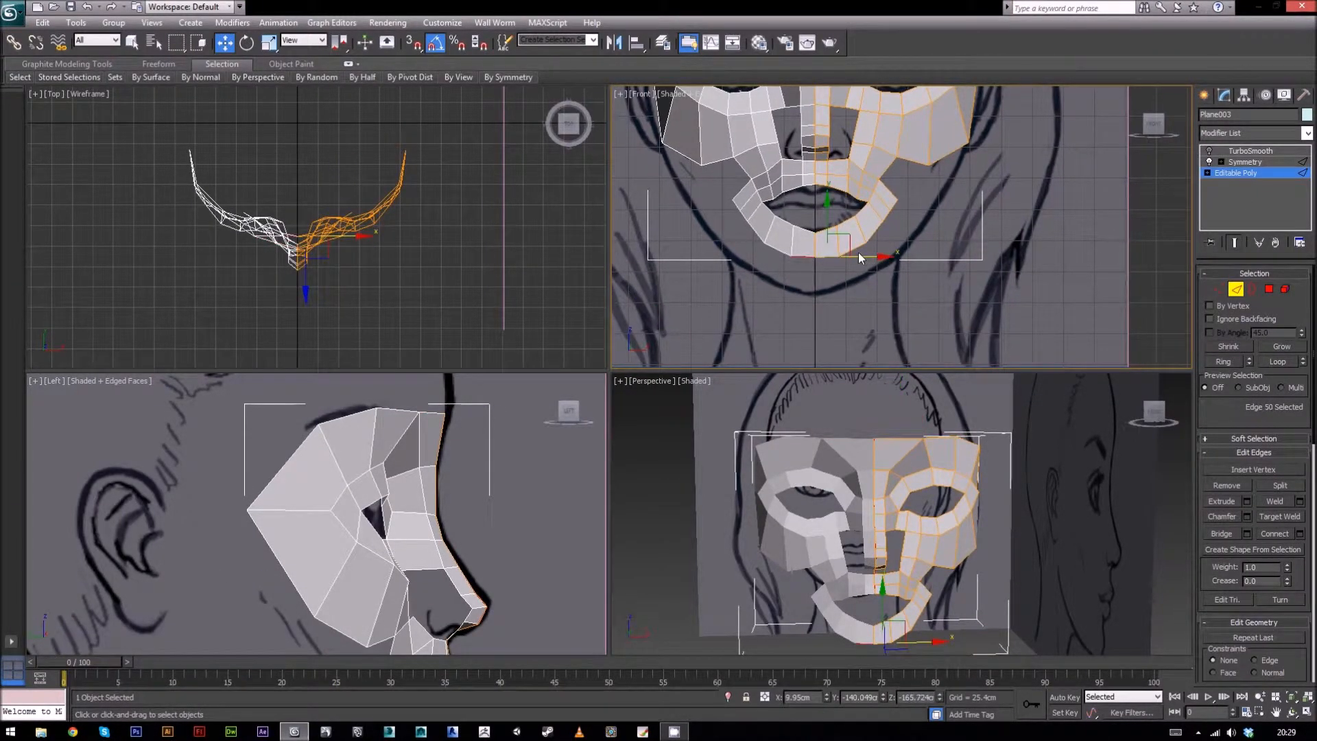
pyautogui.moveTo(404, 604); pyautogui.dragTo(385, 411, button='middle')
pyautogui.scroll(-2, 320, 503)
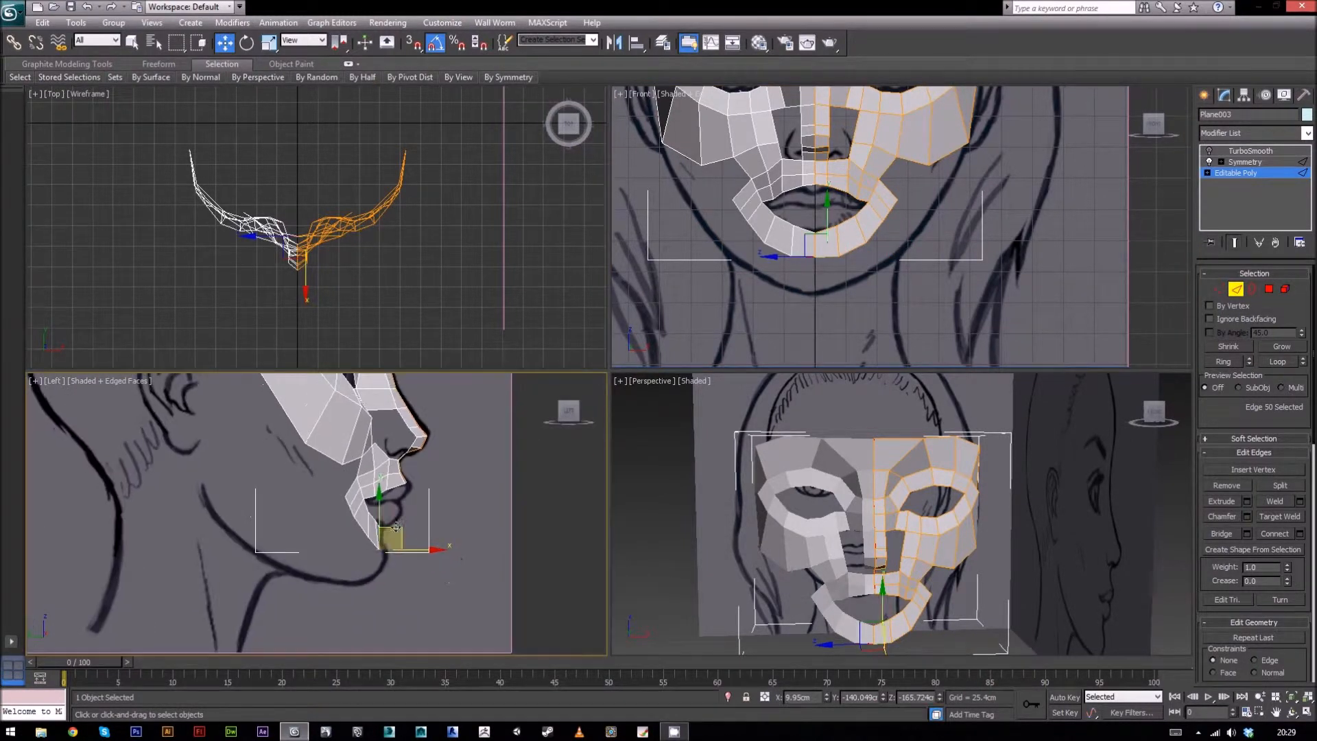
pyautogui.keyDown('shift'); pyautogui.moveTo(395, 527); pyautogui.dragTo(388, 584); pyautogui.keyUp('shift')
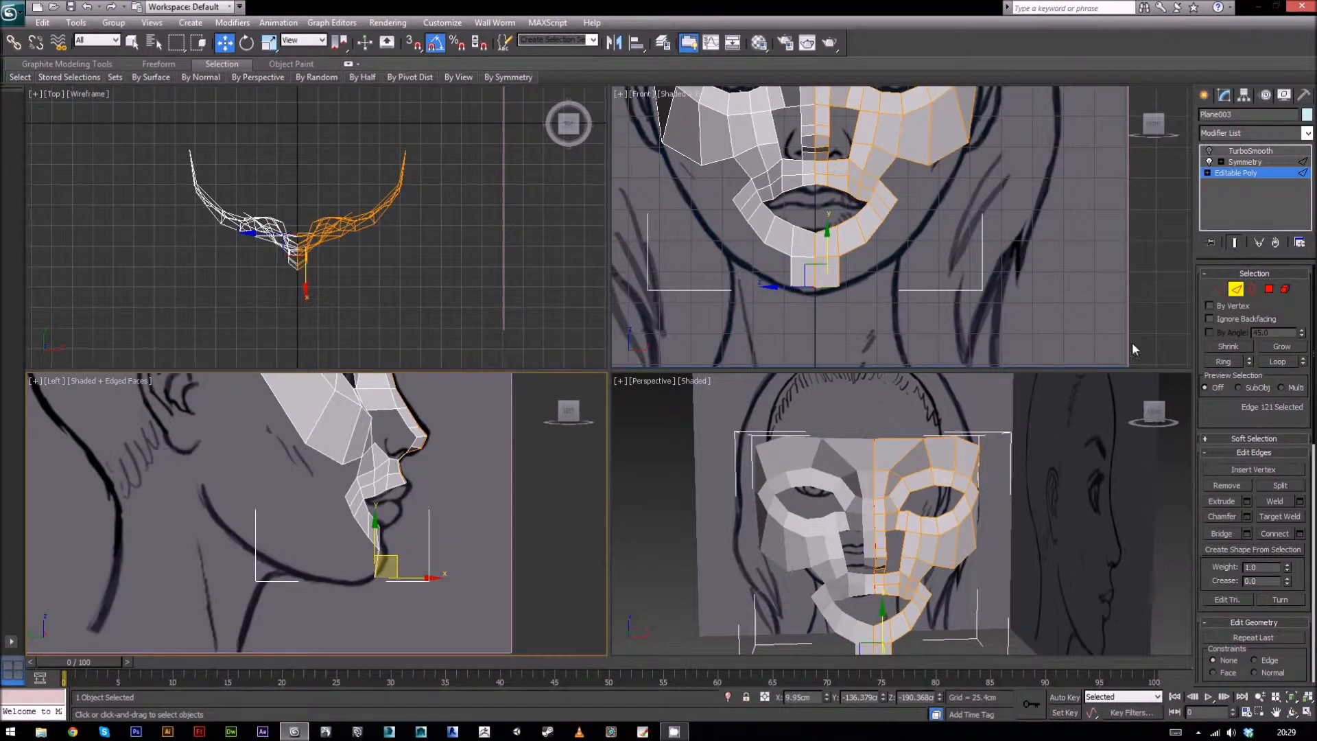
# Step: Lower the chin strip's bottom centre vertex and shift its outer bottom vertex outward to follow the chin curve in the front view
pyautogui.click(1219, 289)
pyautogui.moveTo(899, 261); pyautogui.dragTo(932, 196, button='middle')
pyautogui.scroll(2, 878, 205)
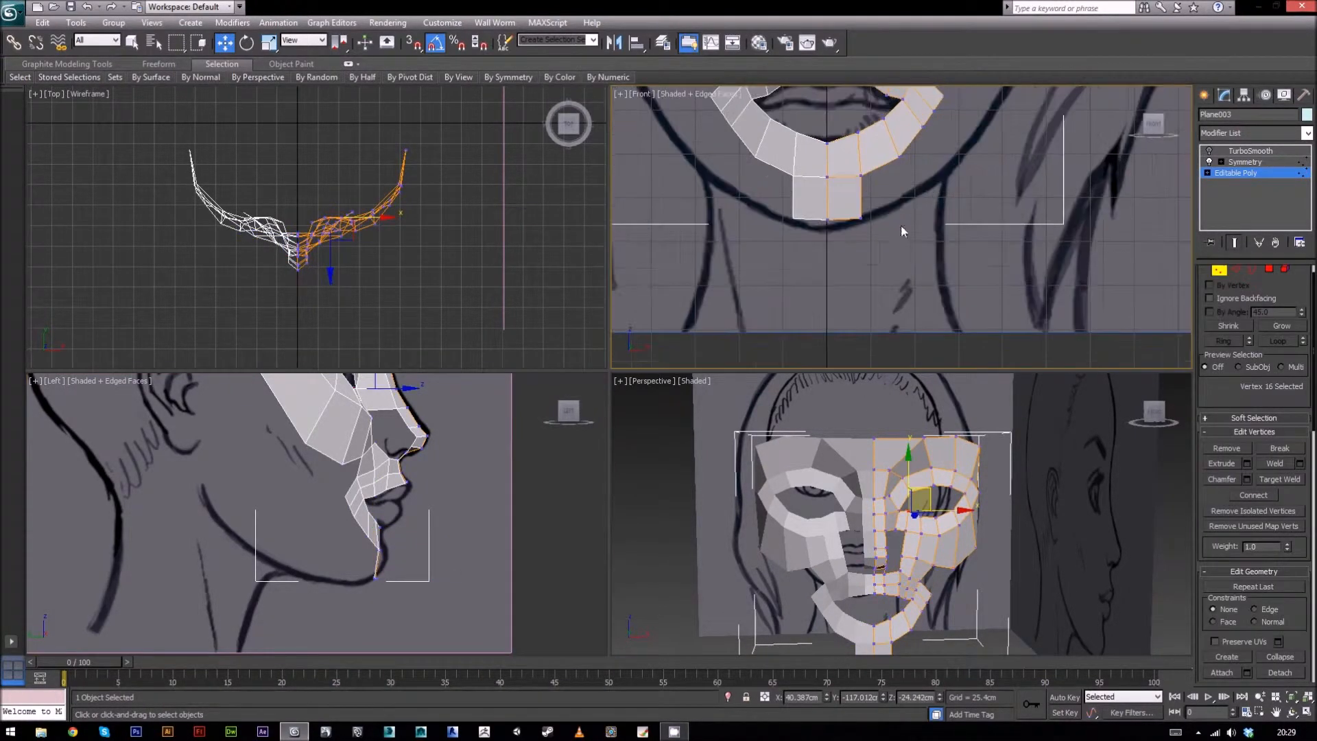
pyautogui.click(827, 218)
pyautogui.moveTo(831, 190); pyautogui.dragTo(881, 207)
pyautogui.click(873, 218)
pyautogui.click(860, 219)
# Step: Move the two vertices at the top of the chin strip forward onto the sketched chin profile in the side view
pyautogui.scroll(5, 430, 526)
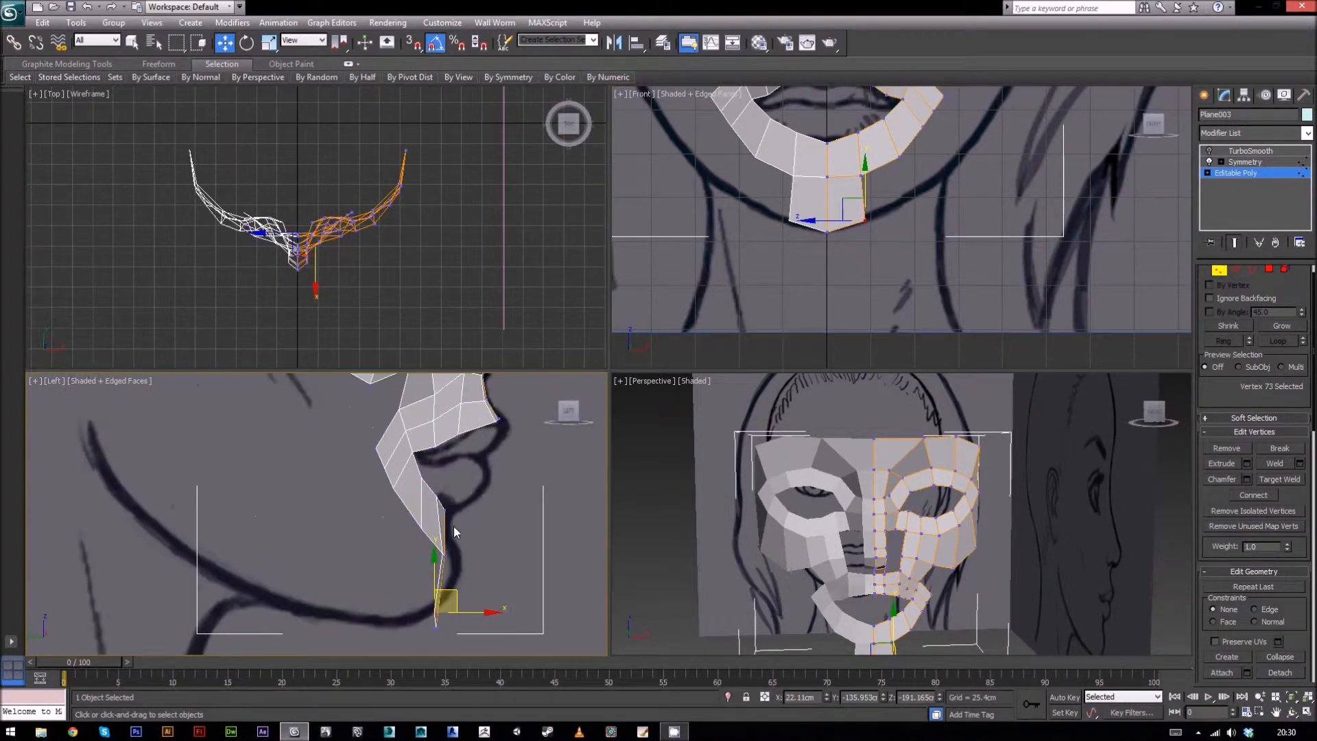
pyautogui.moveTo(406, 505); pyautogui.dragTo(380, 501, button='middle')
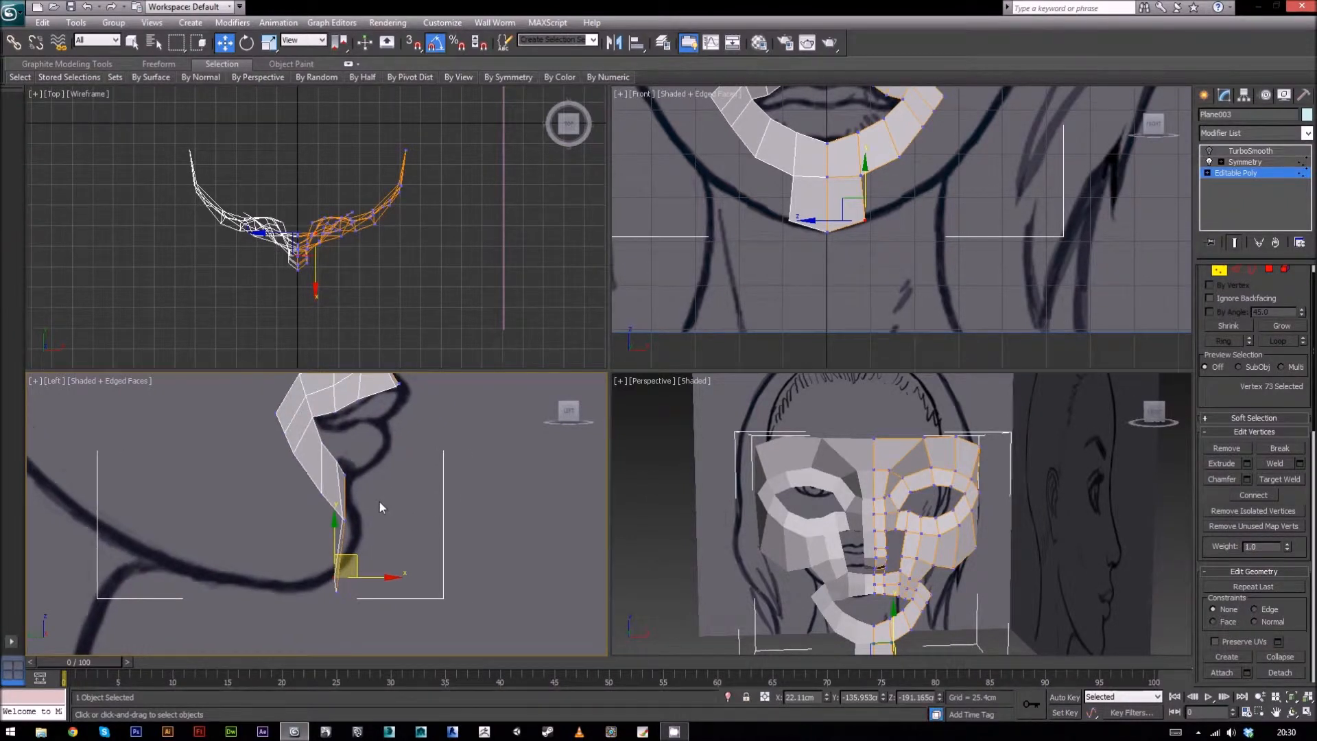
pyautogui.moveTo(354, 509); pyautogui.dragTo(383, 521)
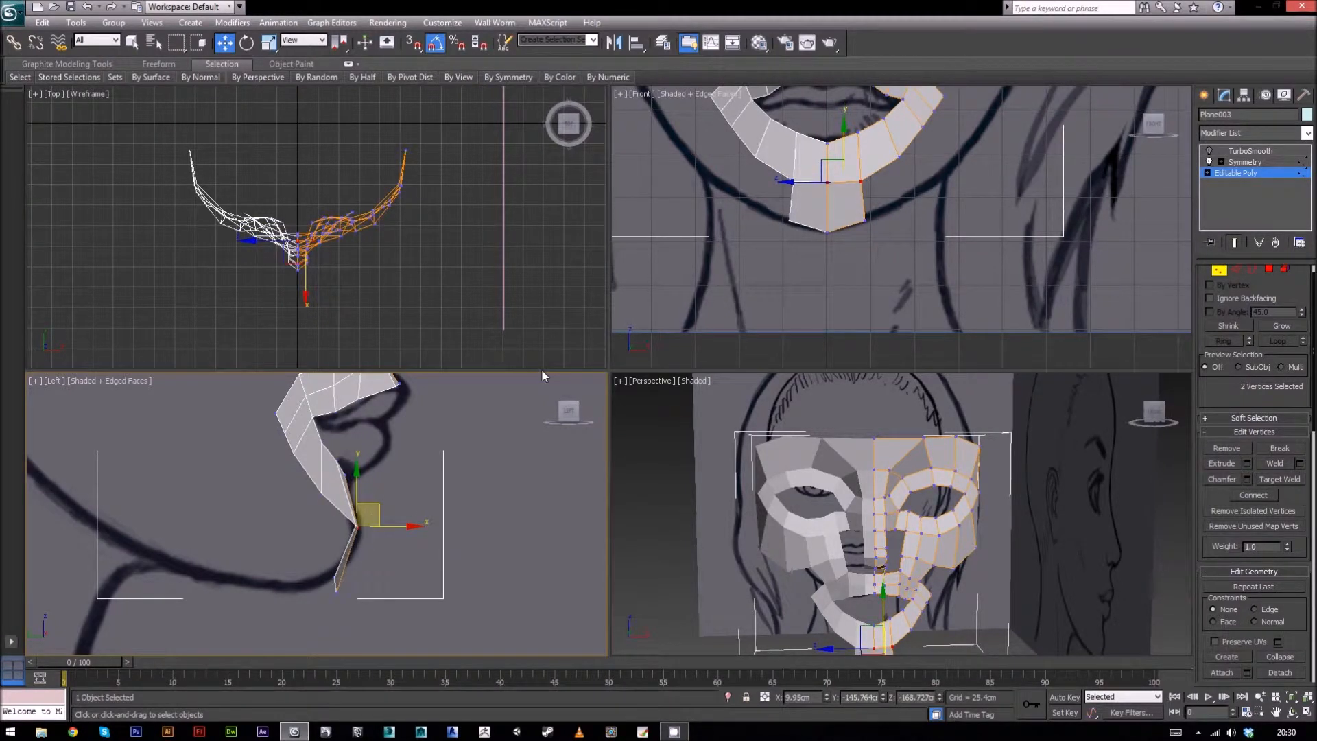
# Step: Lower the next two outer vertices of the mouth ring in the side view to smooth its lower contour
pyautogui.click(316, 494)
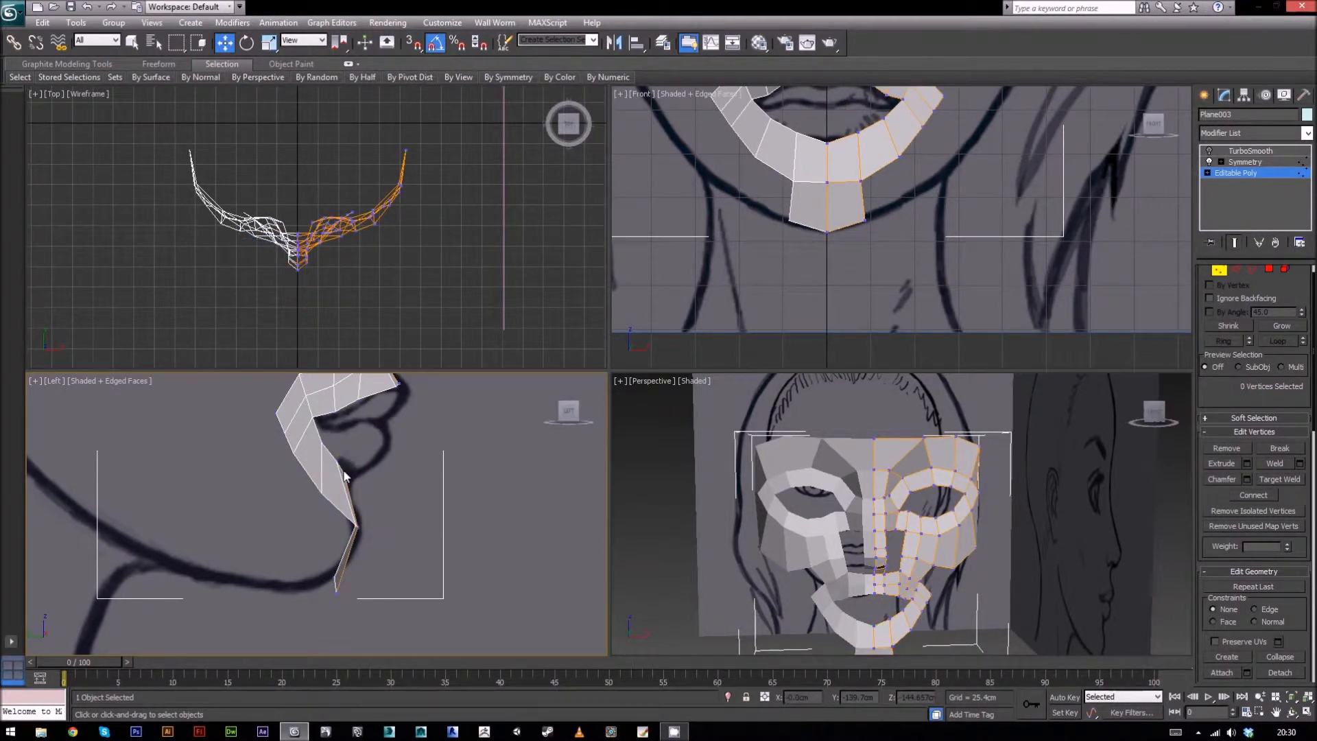
pyautogui.click(316, 493)
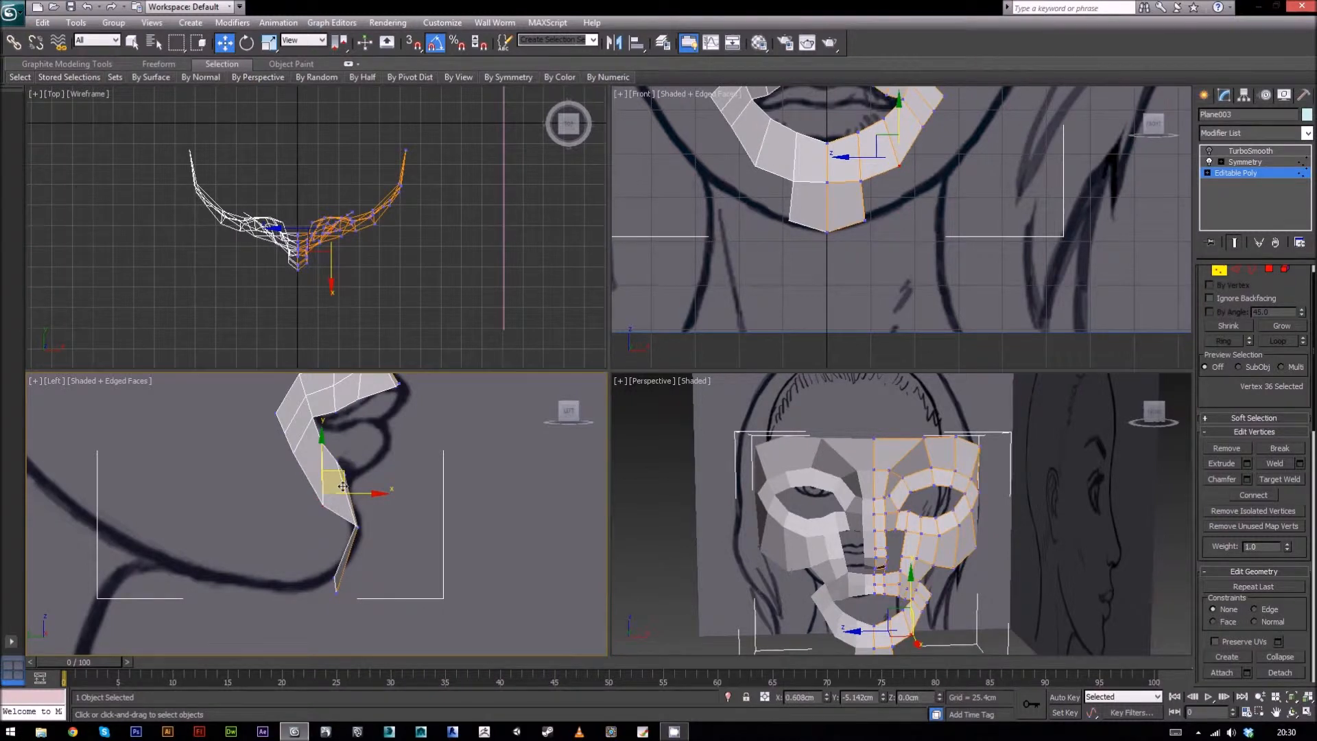
pyautogui.moveTo(340, 489); pyautogui.dragTo(336, 509)
pyautogui.click(295, 451)
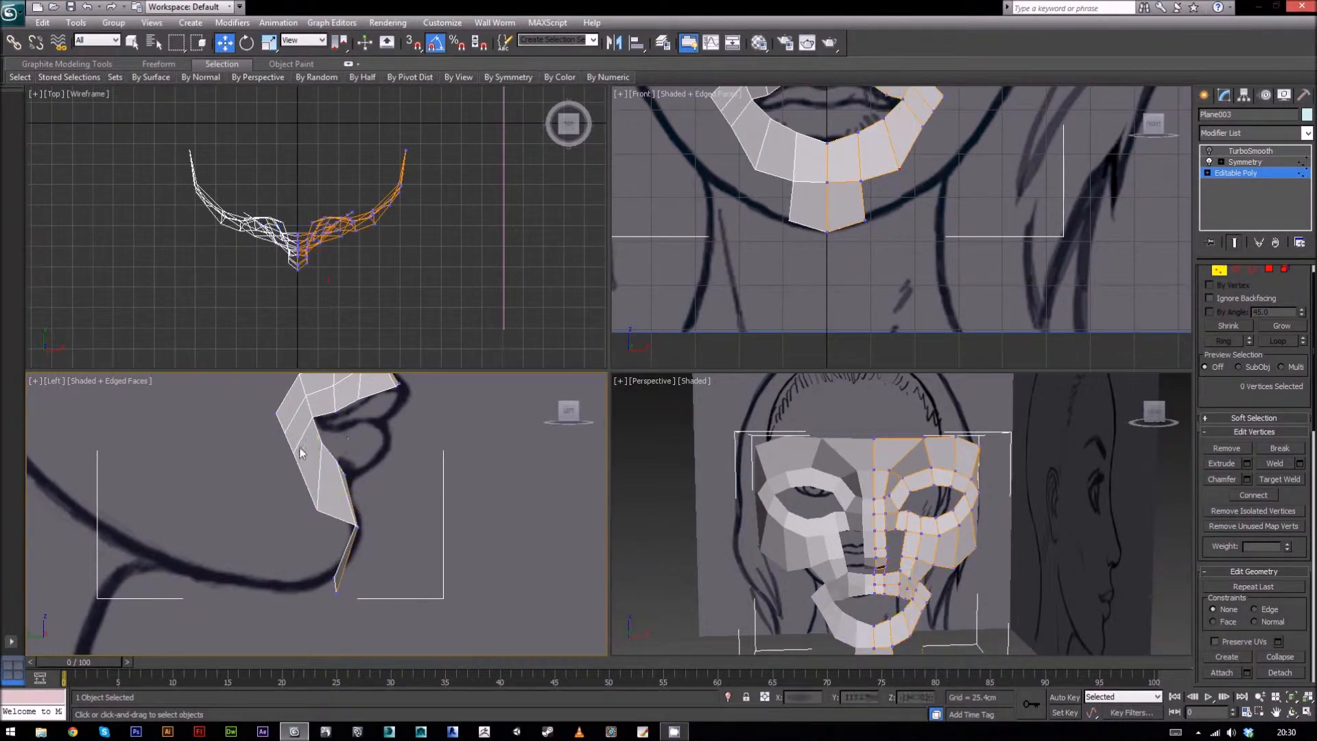
pyautogui.click(293, 453)
# Step: Reposition the outer mouth-ring vertices around the mouth corner in the front view to even out and widen the ring
pyautogui.moveTo(910, 141); pyautogui.dragTo(834, 232, button='middle')
pyautogui.moveTo(865, 200); pyautogui.dragTo(876, 206)
pyautogui.click(864, 199)
pyautogui.click(858, 201)
pyautogui.click(935, 164)
pyautogui.click(870, 187)
pyautogui.click(861, 217)
pyautogui.click(862, 207)
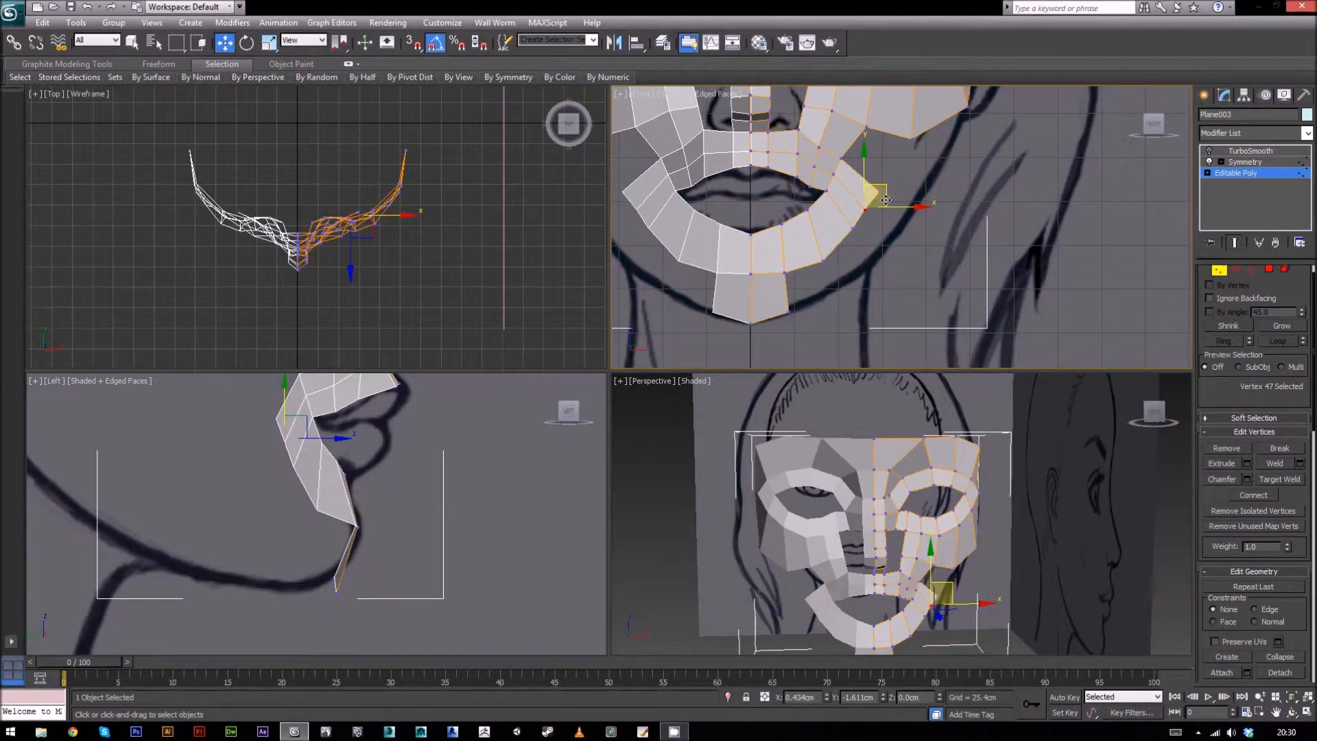
pyautogui.click(855, 225)
pyautogui.moveTo(876, 210); pyautogui.dragTo(879, 217)
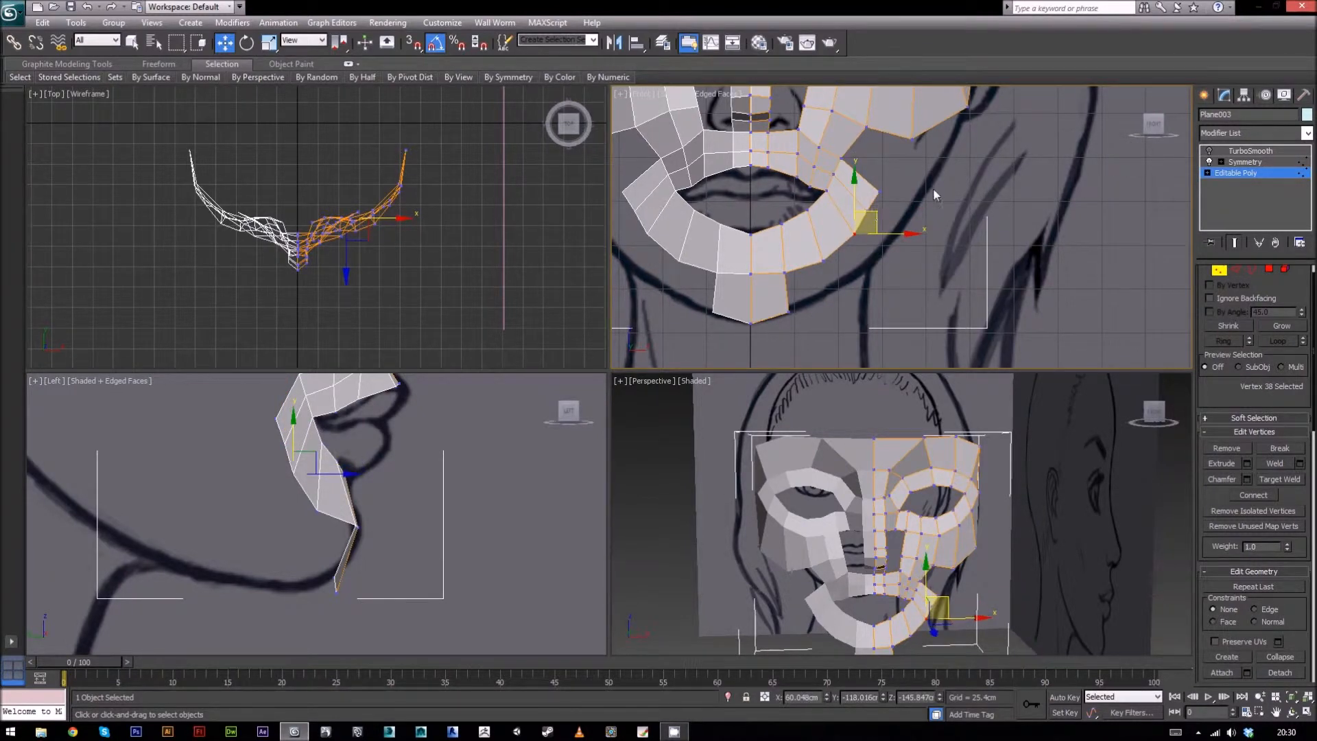
# Step: Move the chin strip's two bottom vertices up and slightly back onto the sketched chin in the side view
pyautogui.moveTo(933, 188); pyautogui.dragTo(934, 230, button='middle')
pyautogui.keyDown('alt'); pyautogui.moveTo(915, 569); pyautogui.dragTo(913, 543, button='middle'); pyautogui.keyUp('alt')
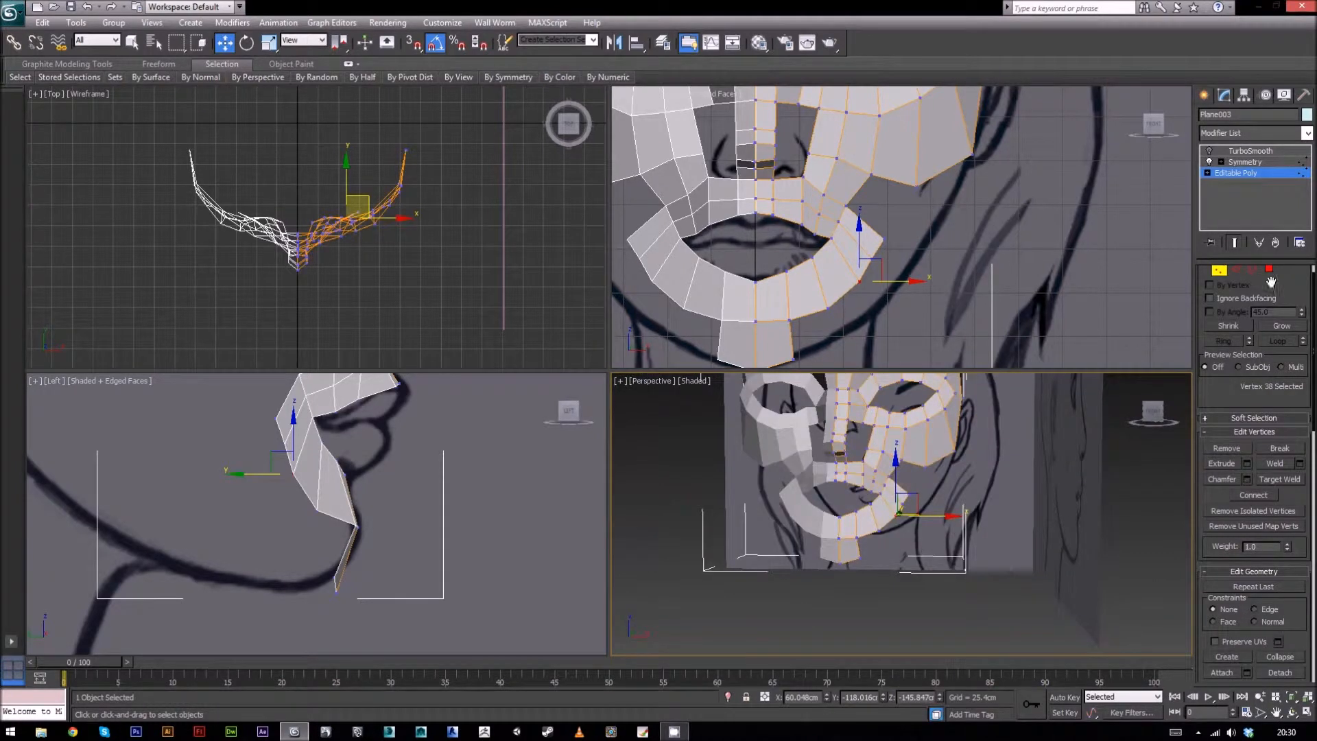
pyautogui.moveTo(373, 573); pyautogui.dragTo(381, 543, button='middle')
pyautogui.moveTo(311, 526); pyautogui.dragTo(365, 576)
pyautogui.click(358, 538)
pyautogui.moveTo(364, 511); pyautogui.dragTo(355, 564)
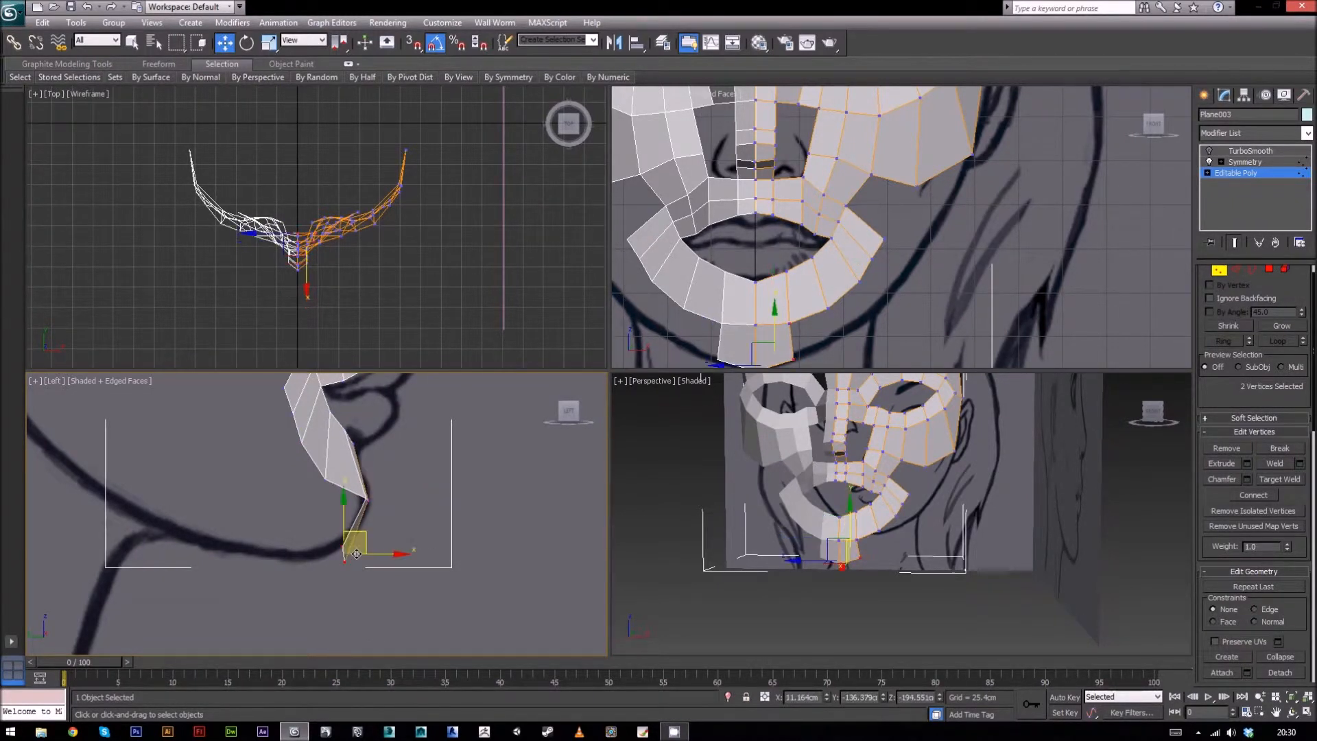
pyautogui.moveTo(309, 523); pyautogui.dragTo(348, 509)
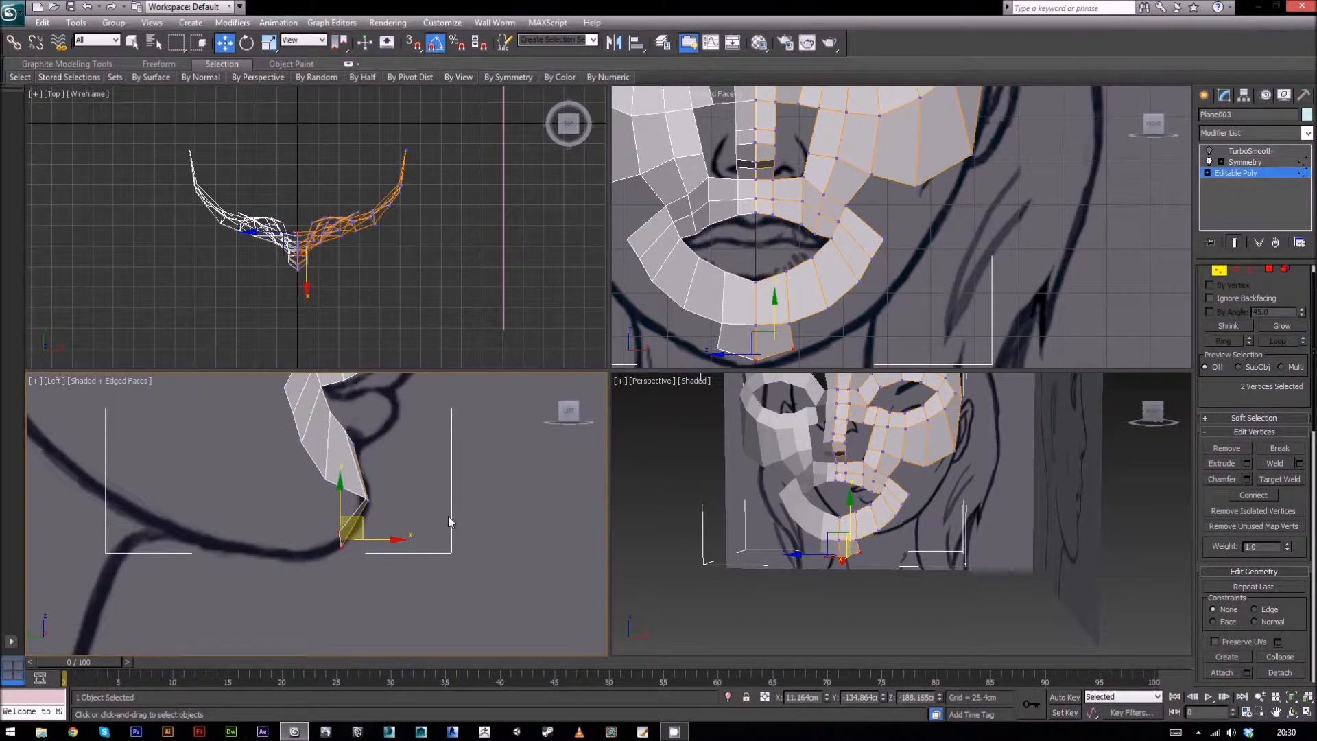
# Step: Extrude the chin strip's bottom edge backward along the underside of the jaw in the side view
pyautogui.click(1233, 271)
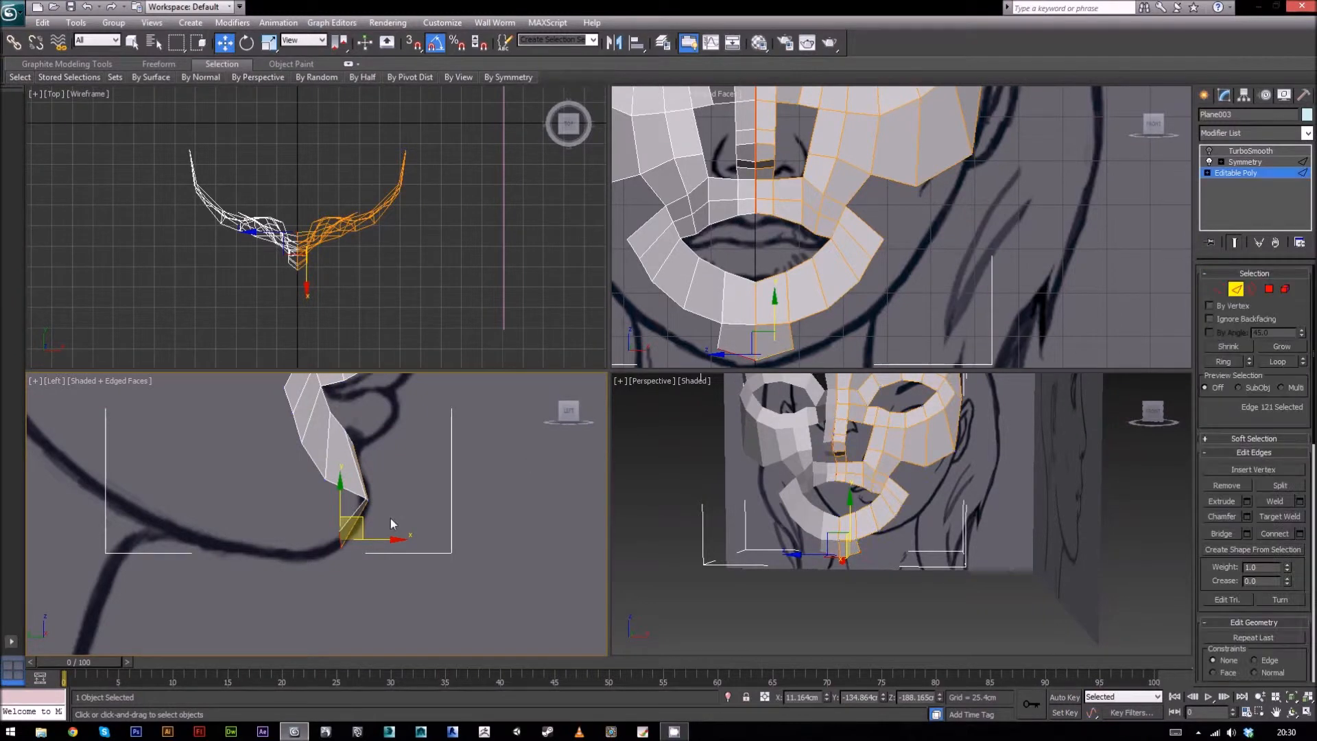
pyautogui.moveTo(394, 524); pyautogui.dragTo(414, 504, button='middle')
pyautogui.keyDown('shift'); pyautogui.moveTo(383, 498); pyautogui.dragTo(325, 500); pyautogui.keyUp('shift')
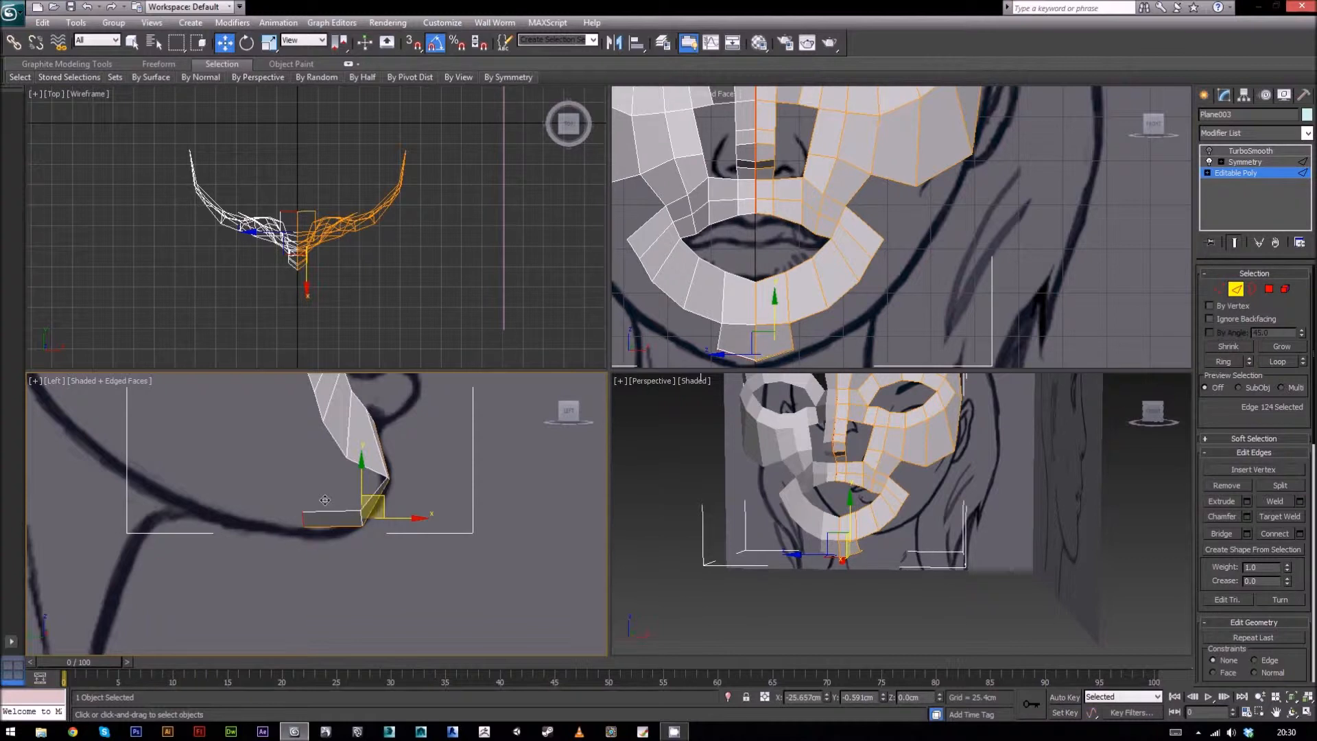
# Step: Turn TurboSmooth back on, leave edge editing and show edged faces in the maximized perspective view
pyautogui.moveTo(441, 494); pyautogui.dragTo(447, 577, button='middle')
pyautogui.scroll(-2, 380, 532)
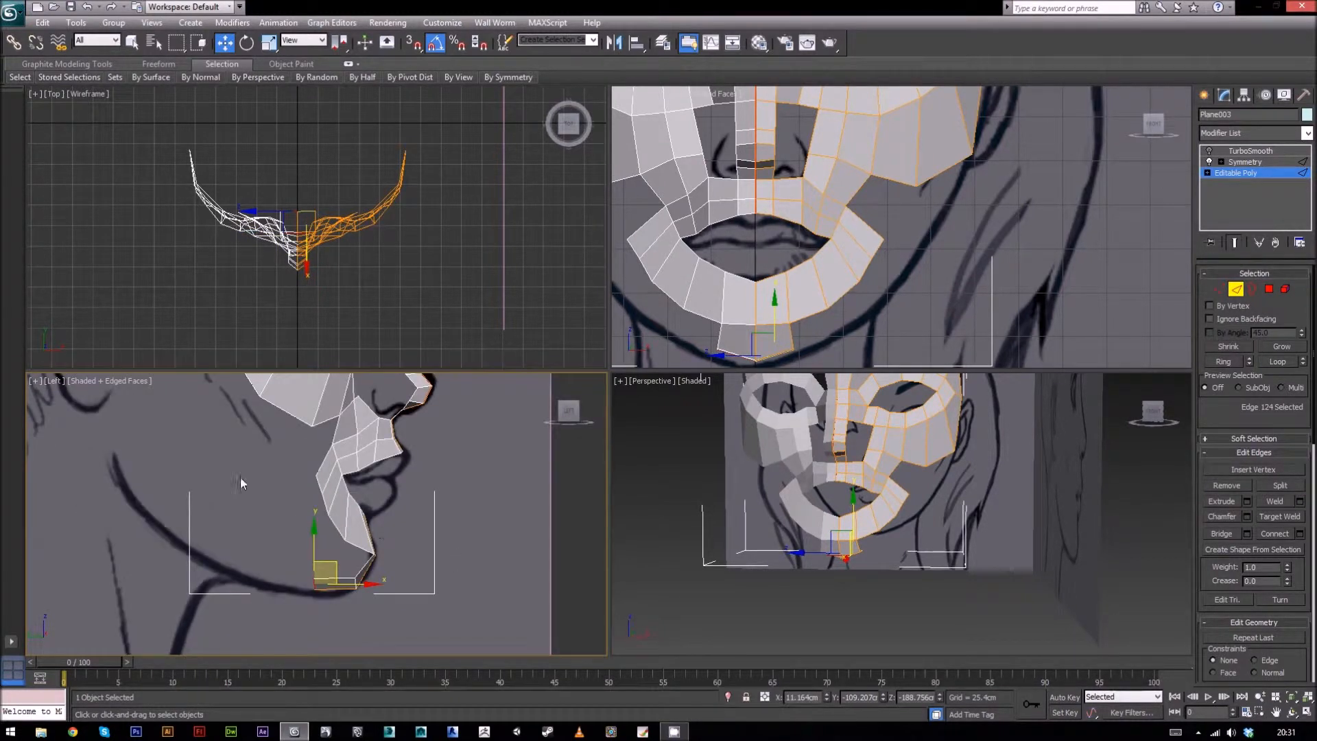
pyautogui.moveTo(441, 518); pyautogui.dragTo(437, 480, button='middle')
pyautogui.keyDown('alt'); pyautogui.moveTo(922, 558); pyautogui.dragTo(892, 583, button='middle'); pyautogui.keyUp('alt')
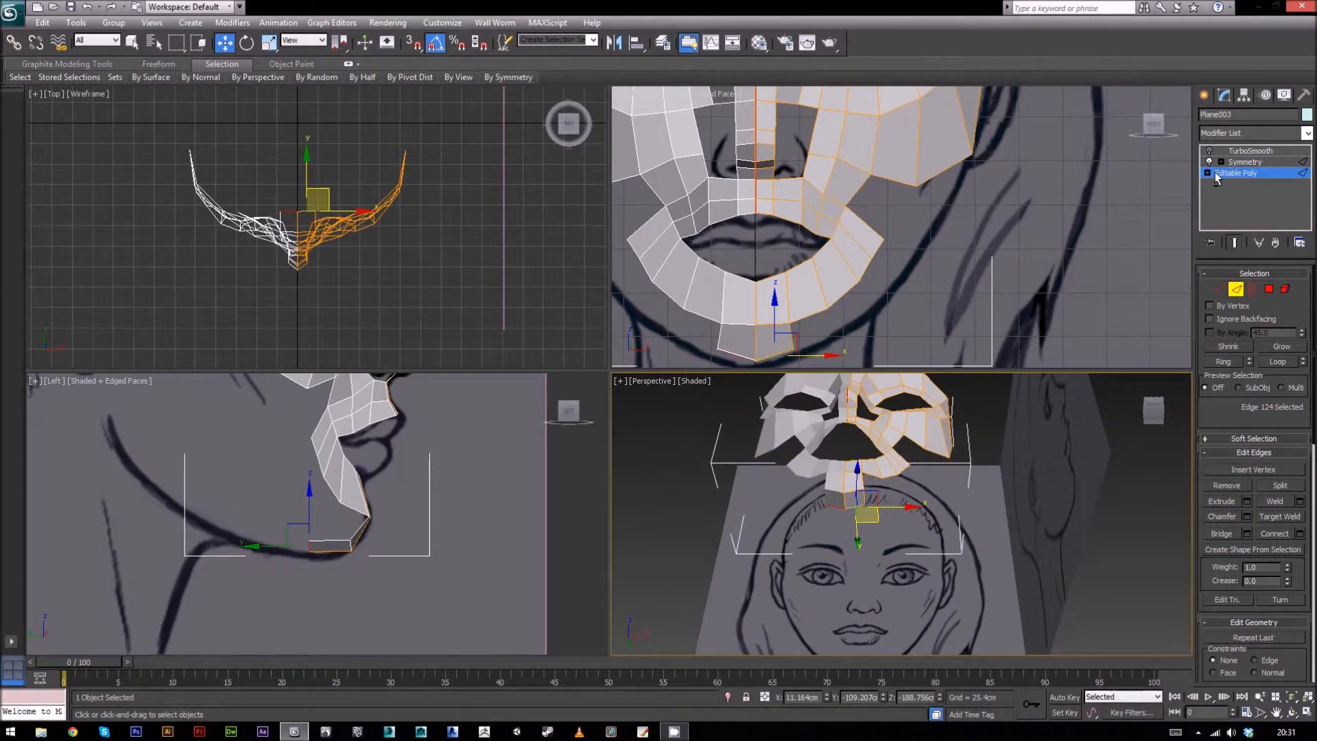
pyautogui.click(1210, 152)
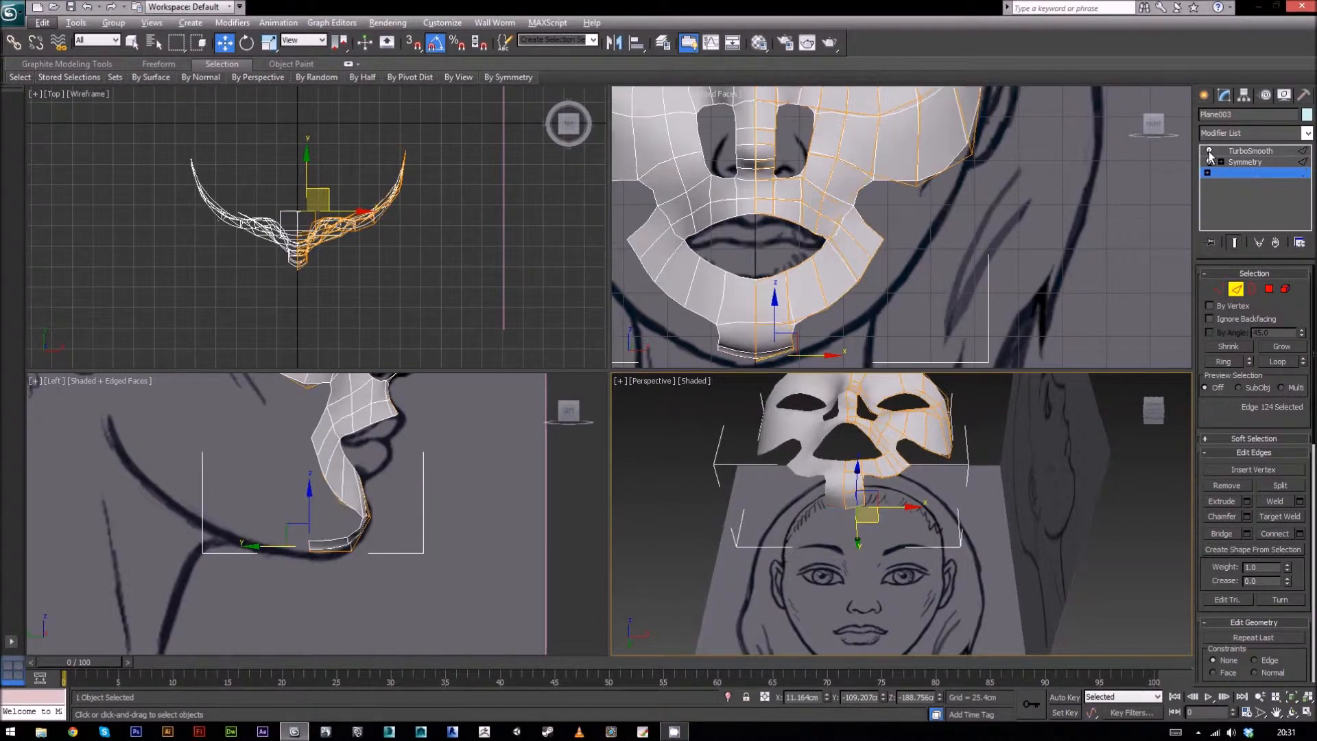
pyautogui.moveTo(899, 586)
pyautogui.mouseDown(button='middle')
pyautogui.moveTo(922, 553)
pyautogui.moveTo(799, 532)
pyautogui.moveTo(965, 543)
pyautogui.moveTo(985, 533)
pyautogui.moveTo(973, 505)
pyautogui.moveTo(920, 533)
pyautogui.moveTo(862, 509)
pyautogui.moveTo(892, 511)
pyautogui.moveTo(913, 481)
pyautogui.moveTo(952, 511)
pyautogui.moveTo(823, 508)
pyautogui.mouseUp(button='middle')
pyautogui.scroll(3, 922, 553)
pyautogui.click(1236, 289)
pyautogui.hotkey('alt', 'w')
pyautogui.moveTo(706, 411)
pyautogui.keyDown('alt'); pyautogui.mouseDown(button='middle')
pyautogui.moveTo(941, 469)
pyautogui.moveTo(862, 377)
pyautogui.mouseUp(button='middle'); pyautogui.keyUp('alt')
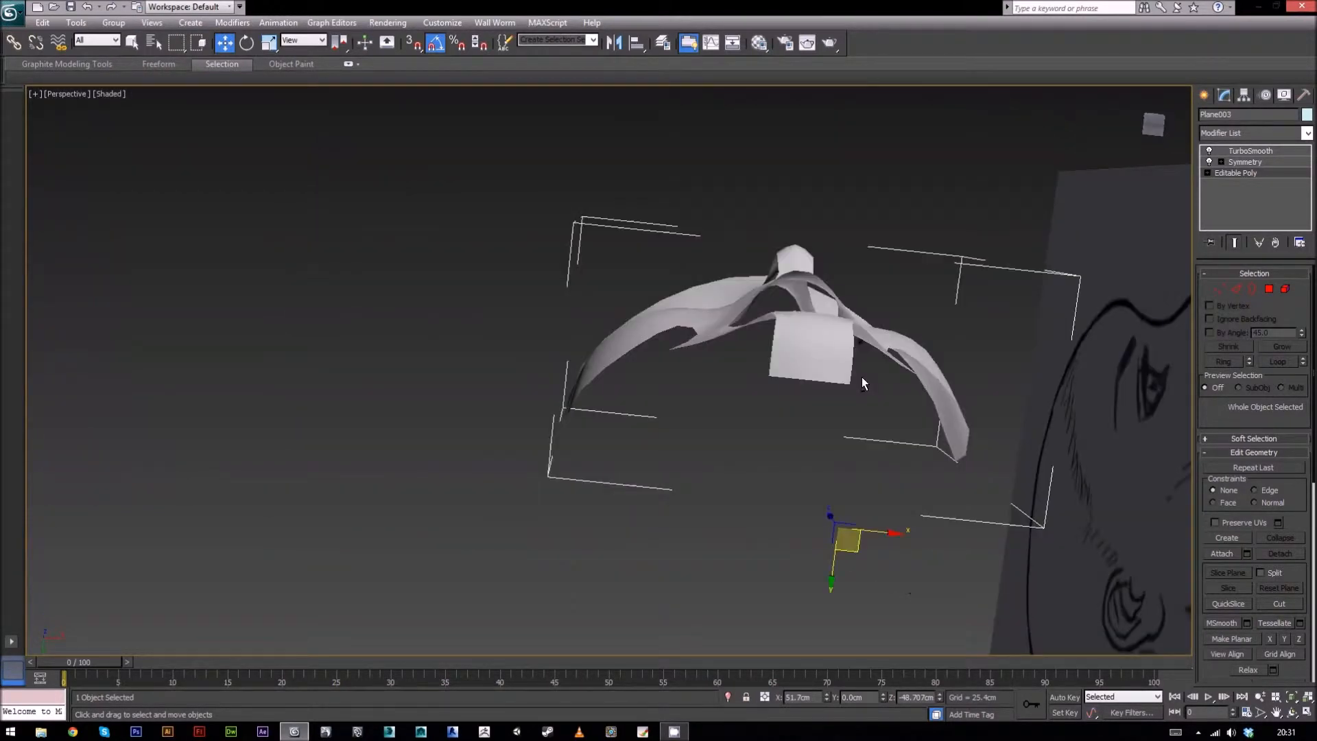
pyautogui.press('F4')
# Step: Examine the smoothed face and new chin from below and from the front
pyautogui.moveTo(844, 422); pyautogui.dragTo(832, 450, button='middle')
pyautogui.scroll(3, 958, 385)
pyautogui.keyDown('alt'); pyautogui.moveTo(958, 385); pyautogui.dragTo(927, 484, button='middle'); pyautogui.keyUp('alt')
pyautogui.scroll(-2, 891, 464)
pyautogui.scroll(-2, 883, 450)
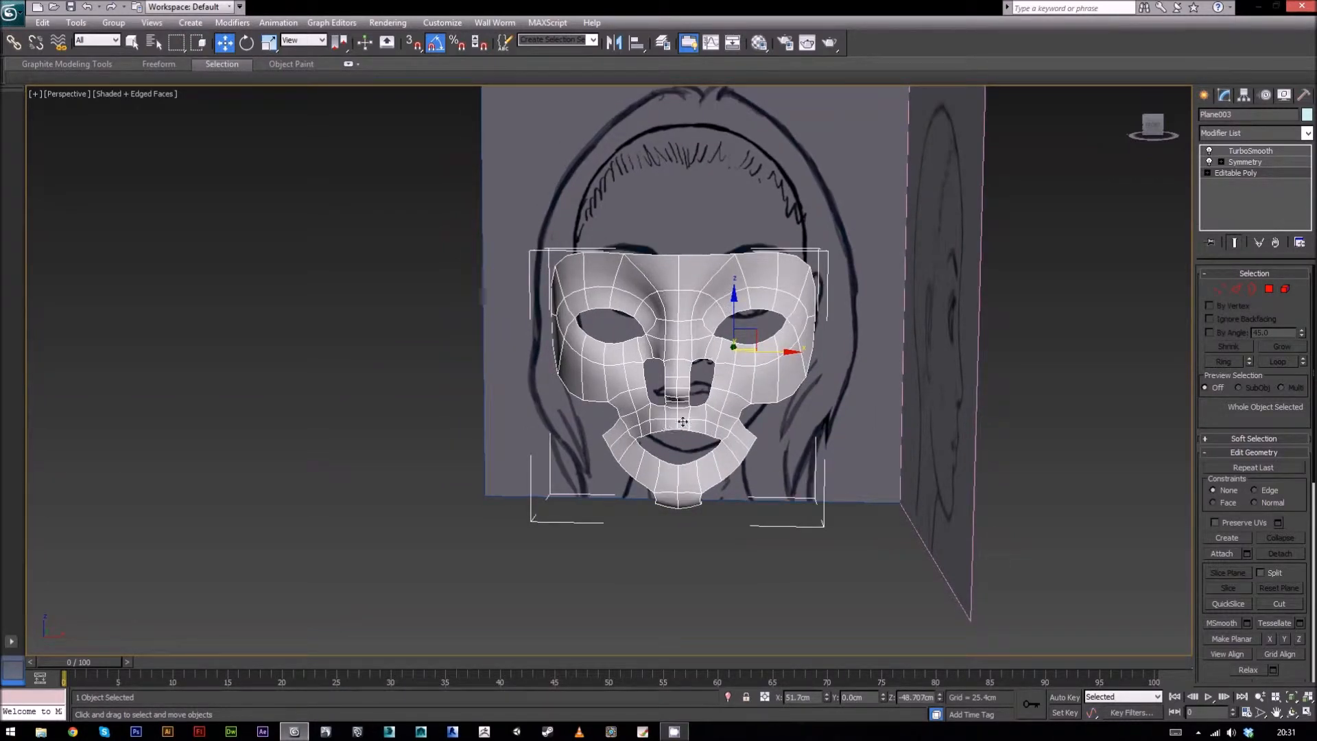
pyautogui.moveTo(772, 531)
pyautogui.keyDown('alt'); pyautogui.mouseDown(button='middle')
pyautogui.moveTo(858, 529)
pyautogui.moveTo(768, 529)
pyautogui.moveTo(782, 547)
pyautogui.mouseUp(button='middle'); pyautogui.keyUp('alt')
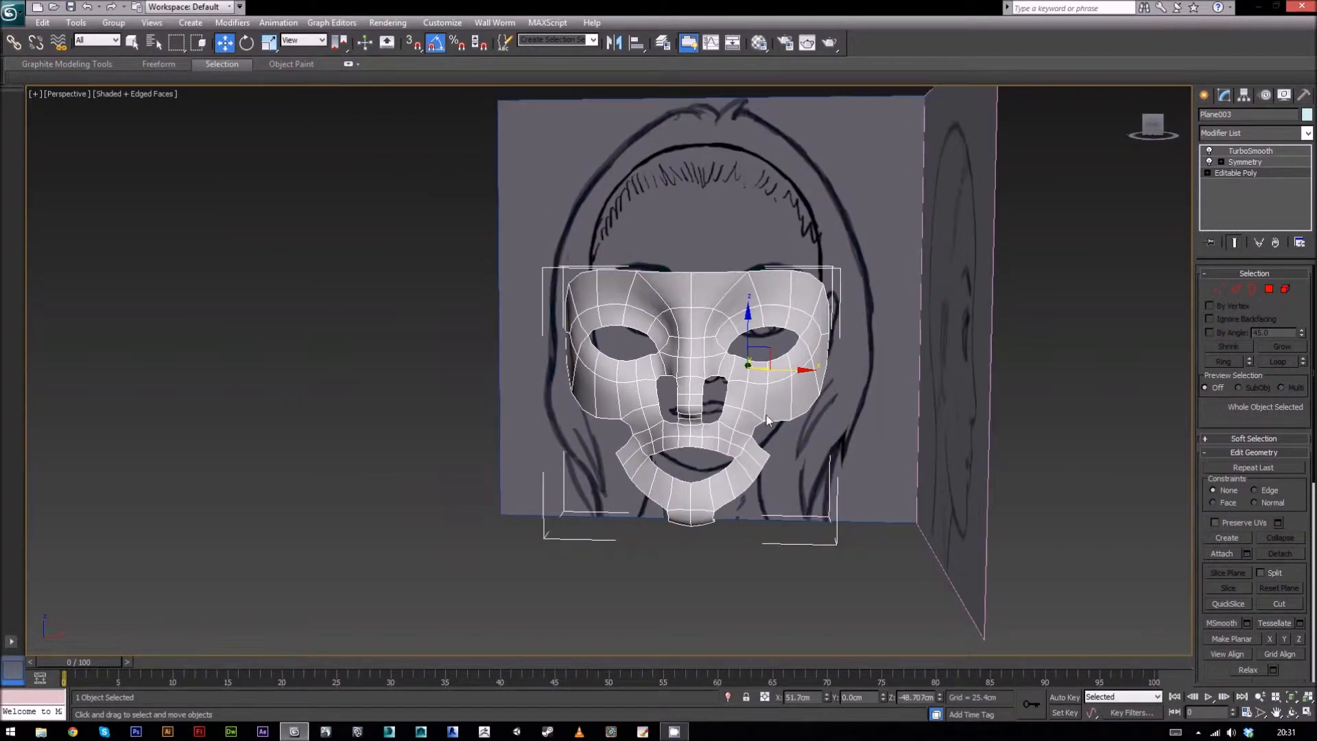
pyautogui.keyDown('alt'); pyautogui.moveTo(765, 434); pyautogui.dragTo(827, 511, button='middle'); pyautogui.keyUp('alt')
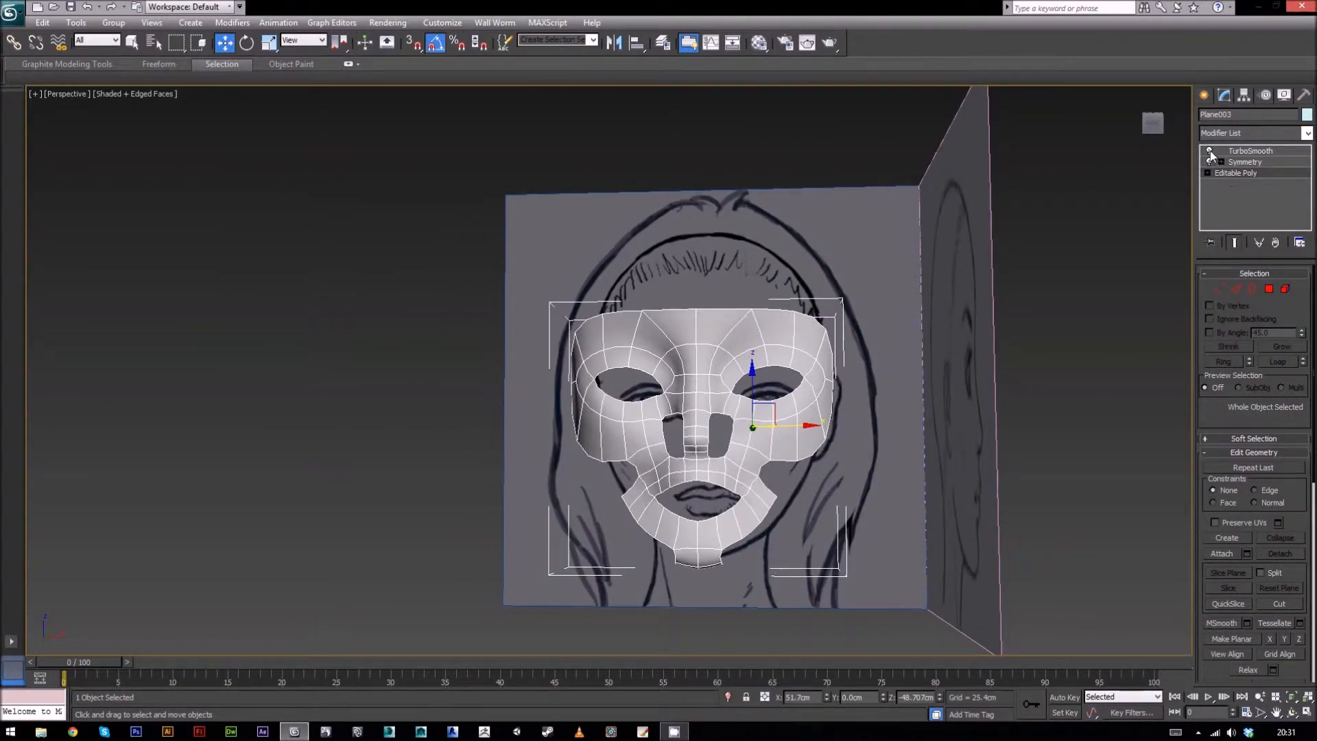
# Step: Turn TurboSmooth off and extrude the cheek's lower edge nearest the mouth downward in the front view
pyautogui.click(1210, 151)
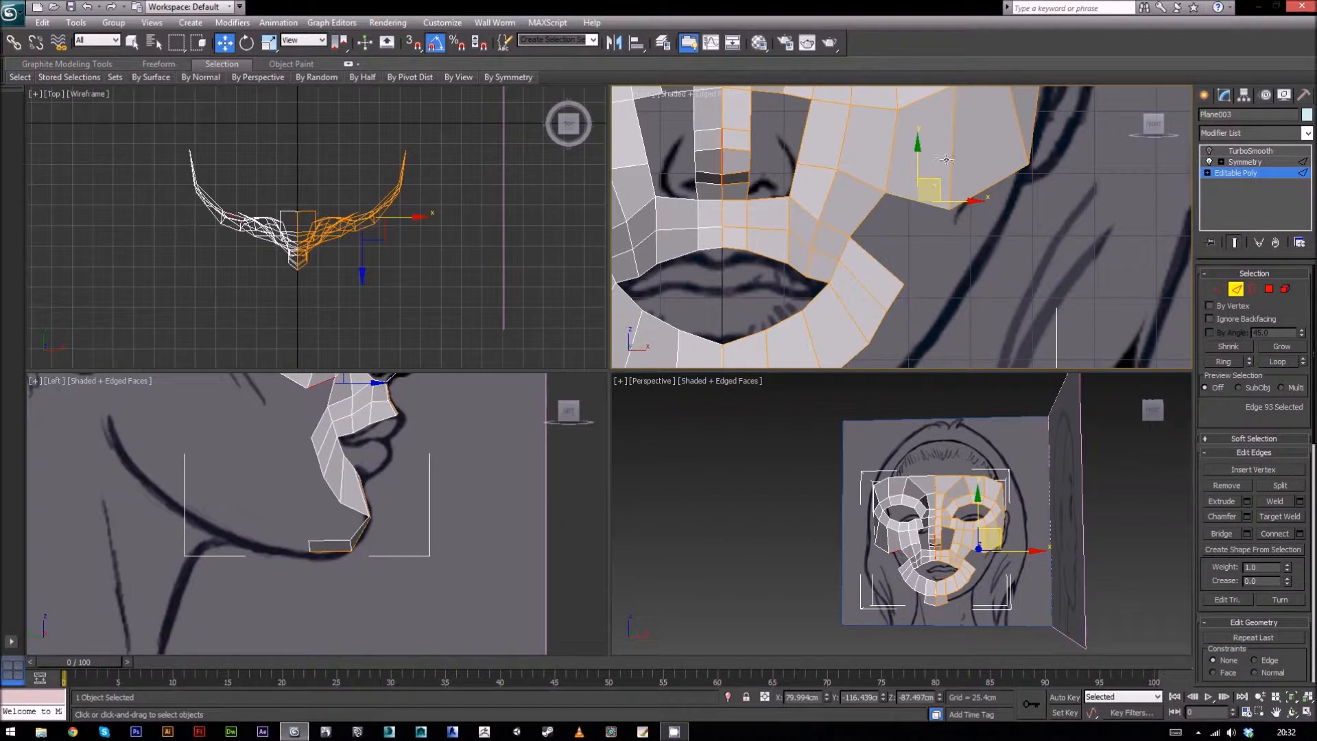
pyautogui.keyDown('shift'); pyautogui.moveTo(947, 159); pyautogui.dragTo(1006, 223); pyautogui.keyUp('shift')
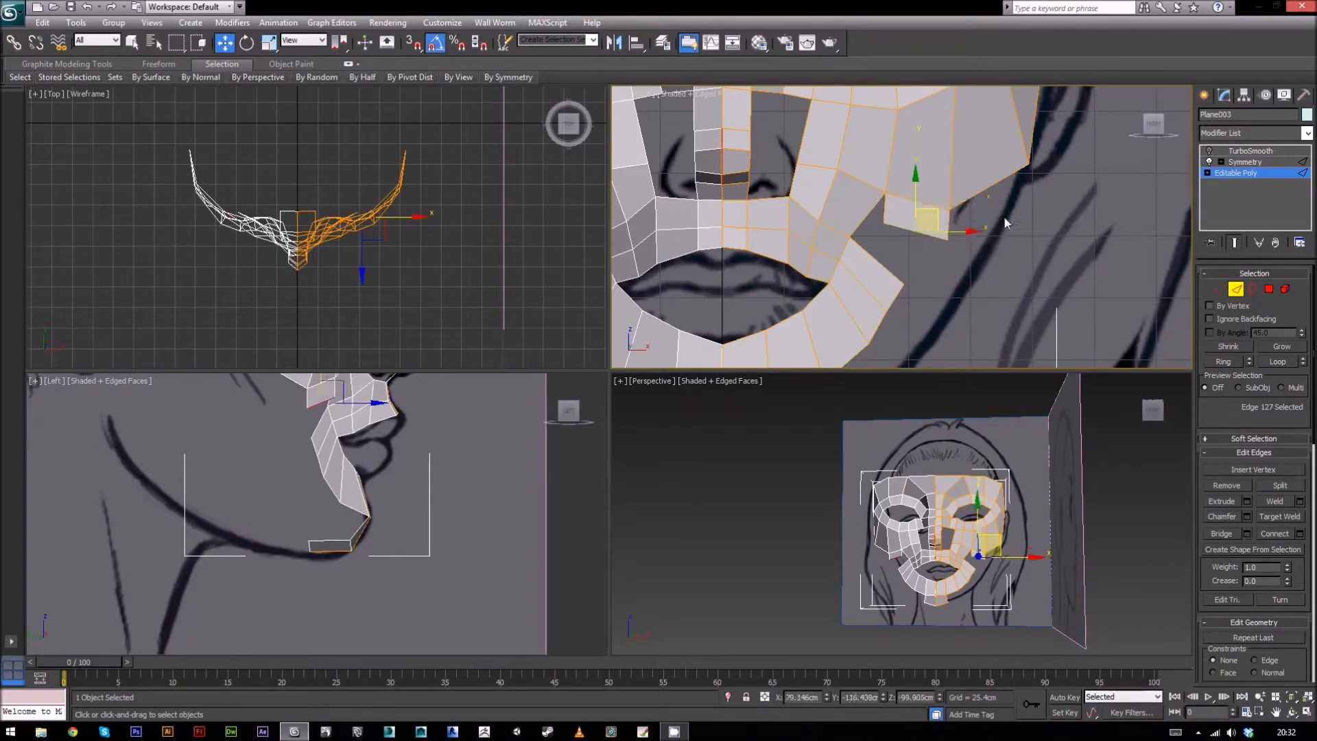
# Step: Target-weld the new cheek polygon's two lower vertices to the inner and outer corner vertices of the mouth ring
pyautogui.click(1219, 289)
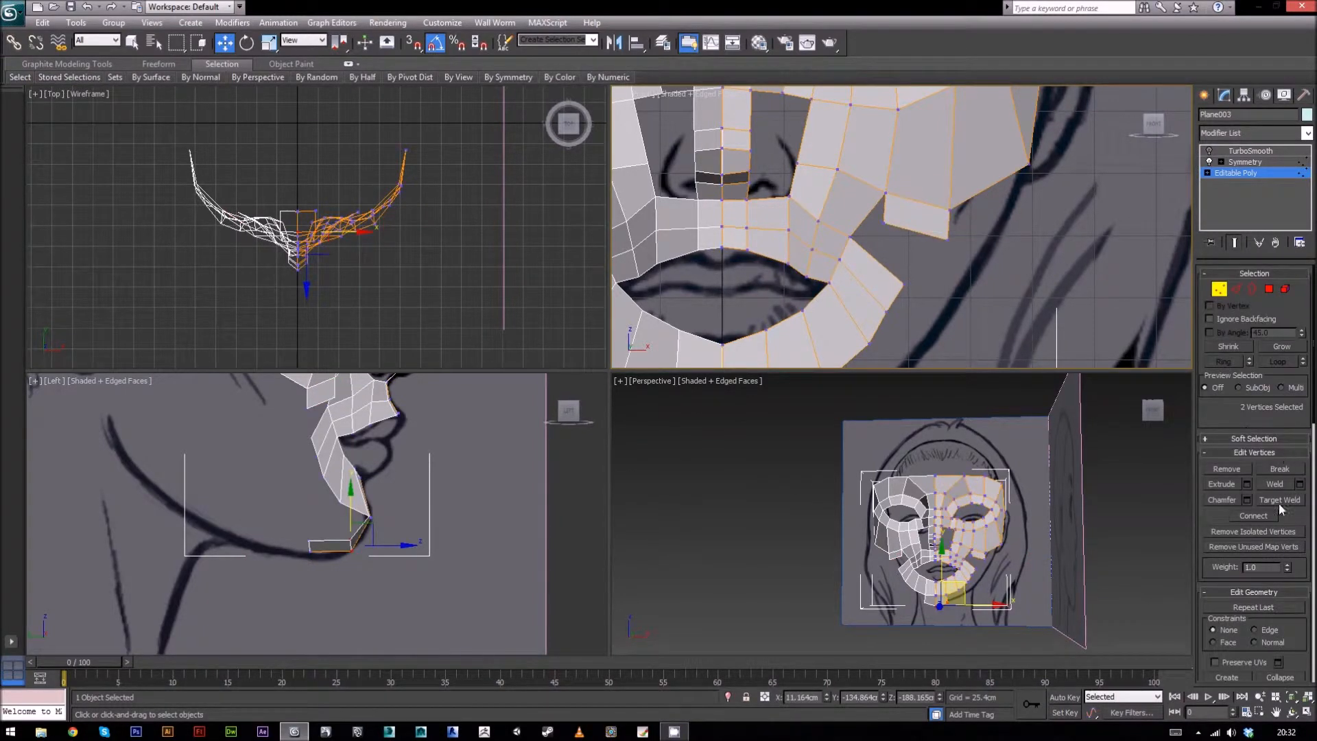
pyautogui.click(1279, 500)
pyautogui.scroll(4, 882, 271)
pyautogui.click(886, 260)
pyautogui.click(837, 278)
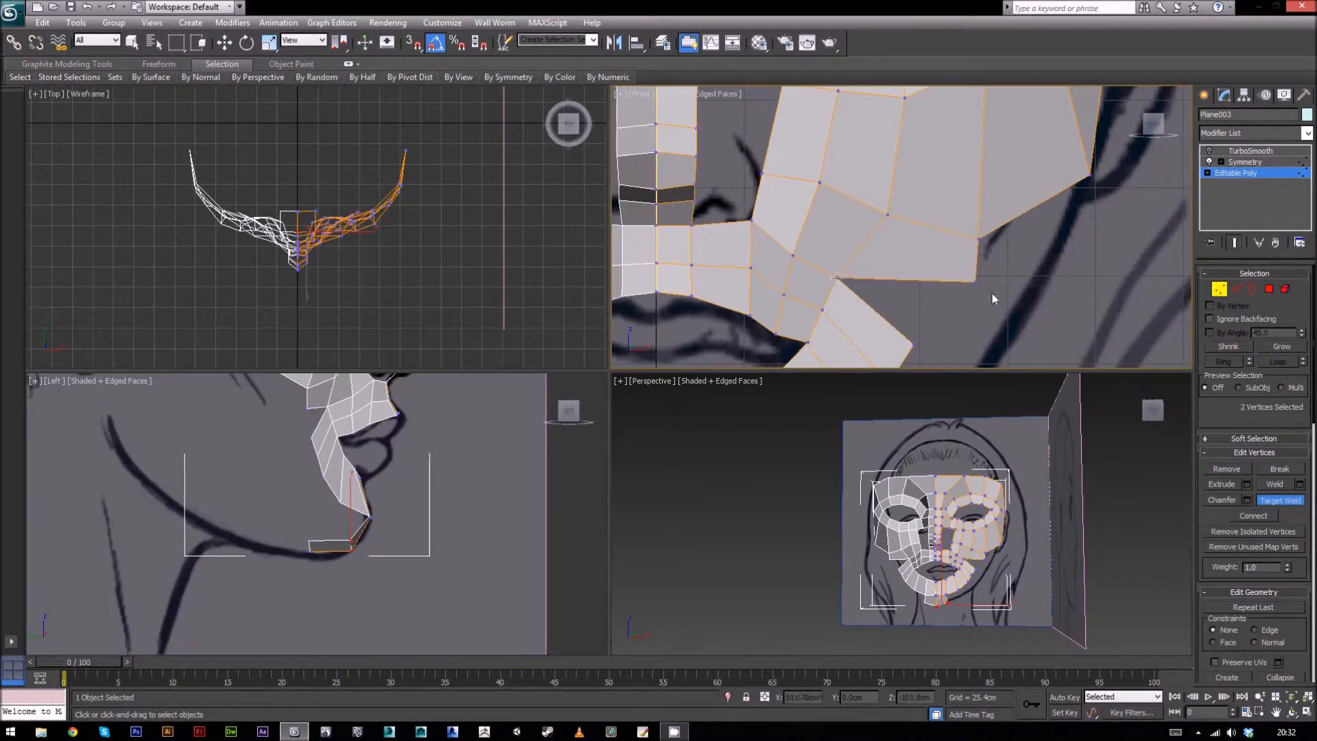
pyautogui.scroll(-3, 992, 282)
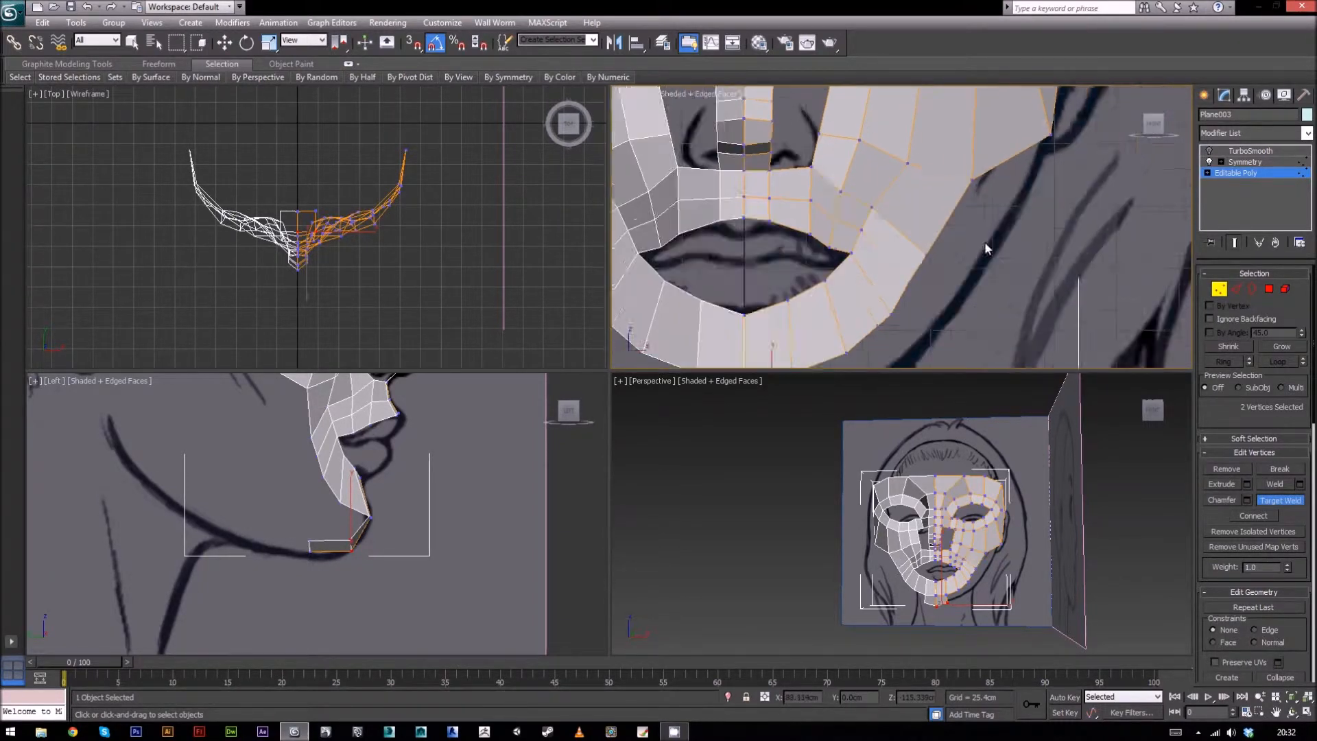
pyautogui.scroll(-2, 906, 171)
pyautogui.scroll(1, 1022, 211)
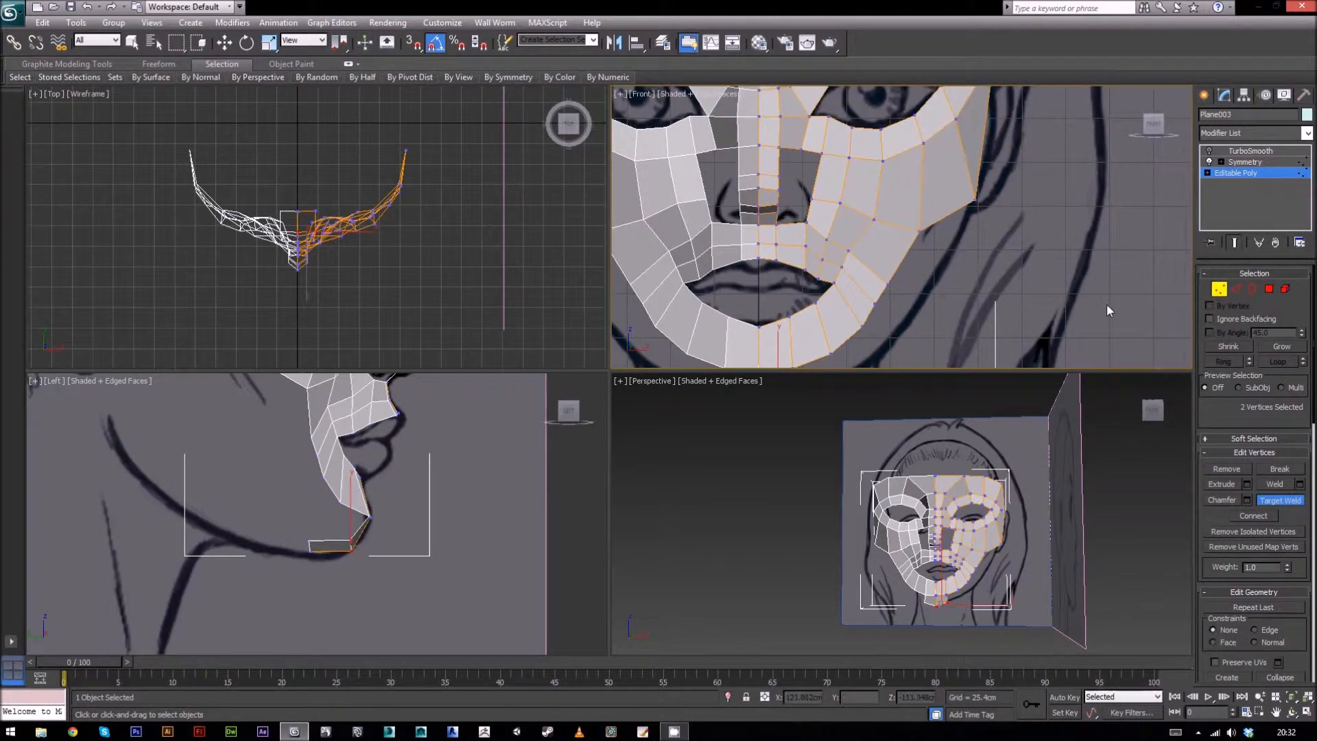
pyautogui.press('w')
pyautogui.scroll(3, 949, 238)
pyautogui.scroll(1, 899, 292)
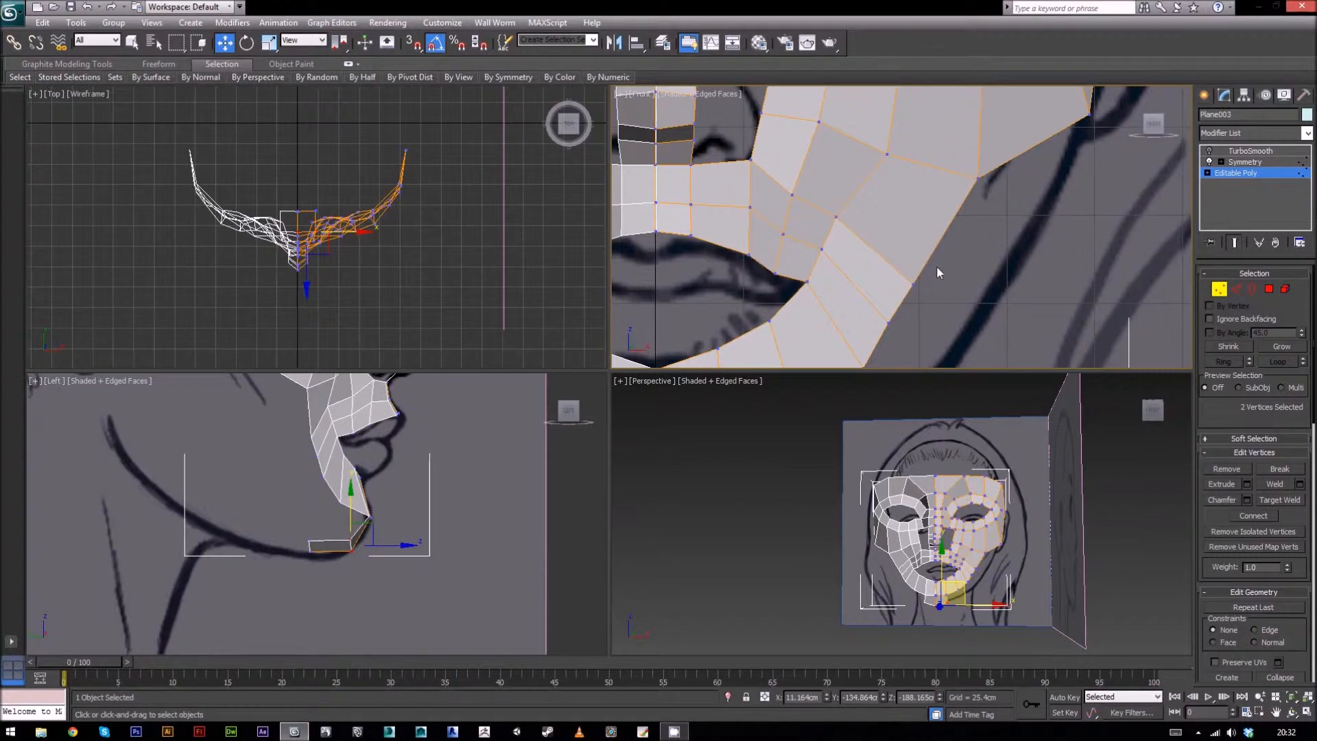
# Step: Nudge the two neighbouring outer vertices where the cheek meets the mouth ring outward in the front view
pyautogui.click(913, 284)
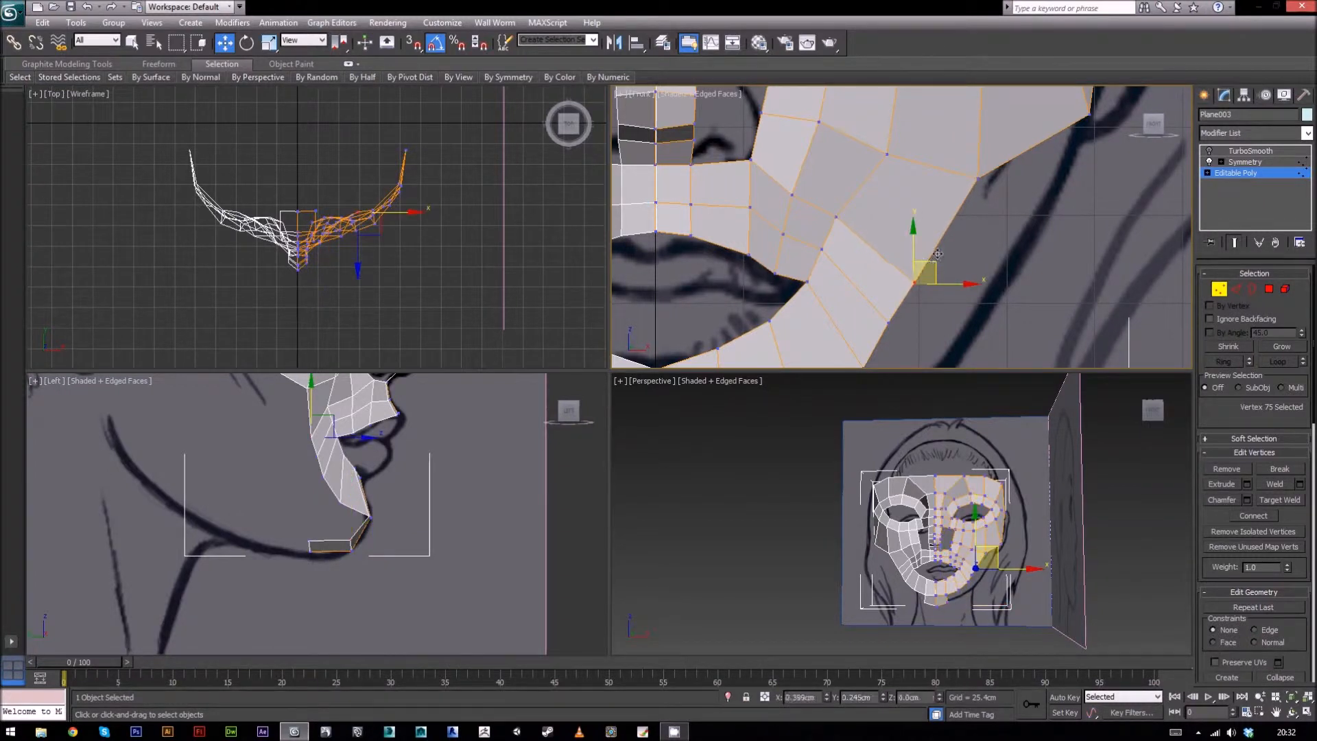
pyautogui.scroll(-2, 948, 236)
pyautogui.scroll(-1, 896, 272)
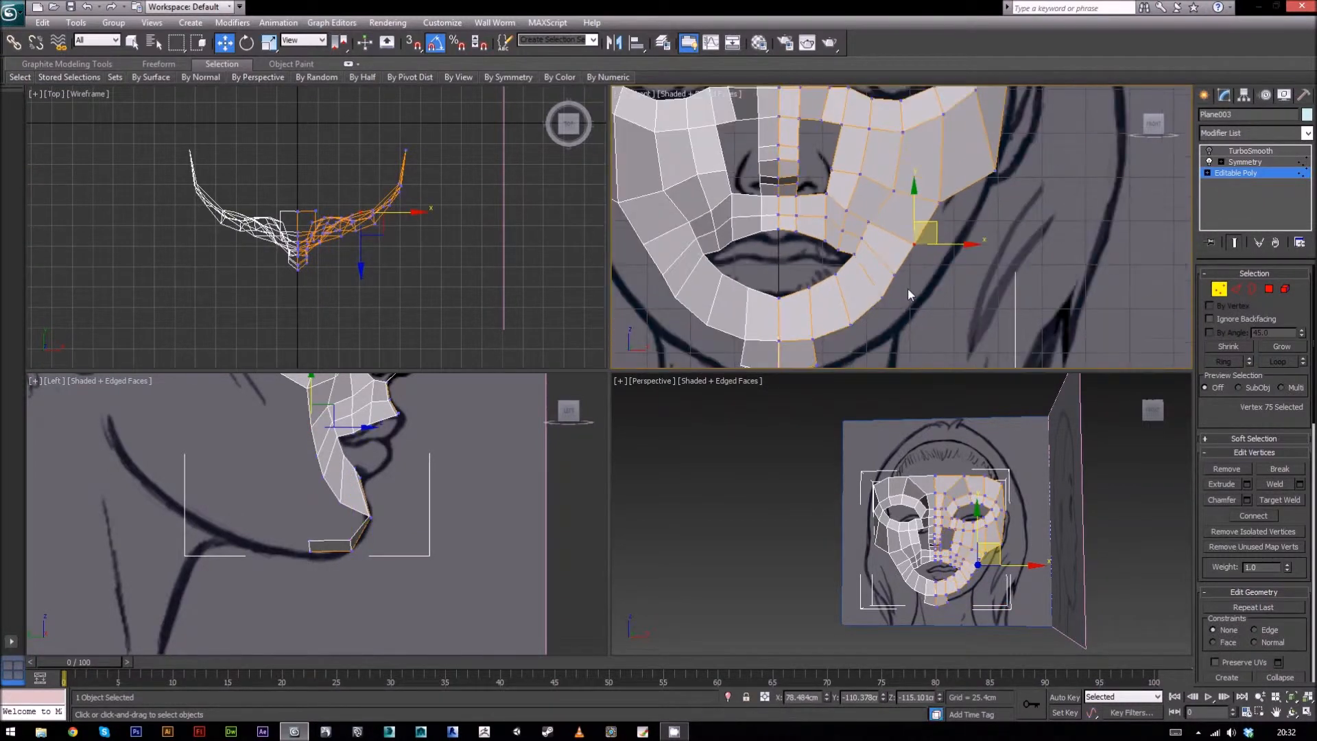
pyautogui.click(895, 273)
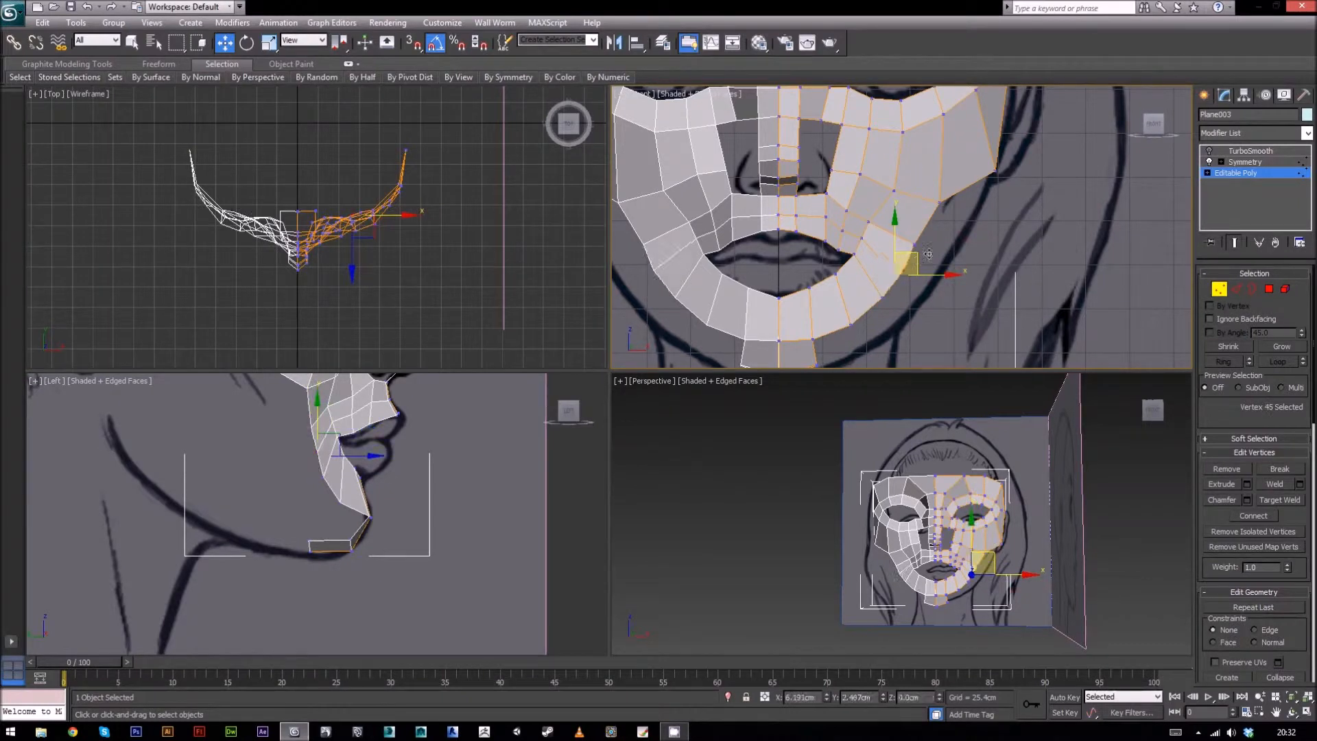
pyautogui.moveTo(906, 267); pyautogui.dragTo(911, 265)
pyautogui.moveTo(983, 280); pyautogui.dragTo(976, 288, button='middle')
pyautogui.keyDown('alt'); pyautogui.moveTo(965, 511); pyautogui.dragTo(1133, 504, button='middle'); pyautogui.keyUp('alt')
pyautogui.scroll(4, 1070, 491)
pyautogui.scroll(1, 896, 211)
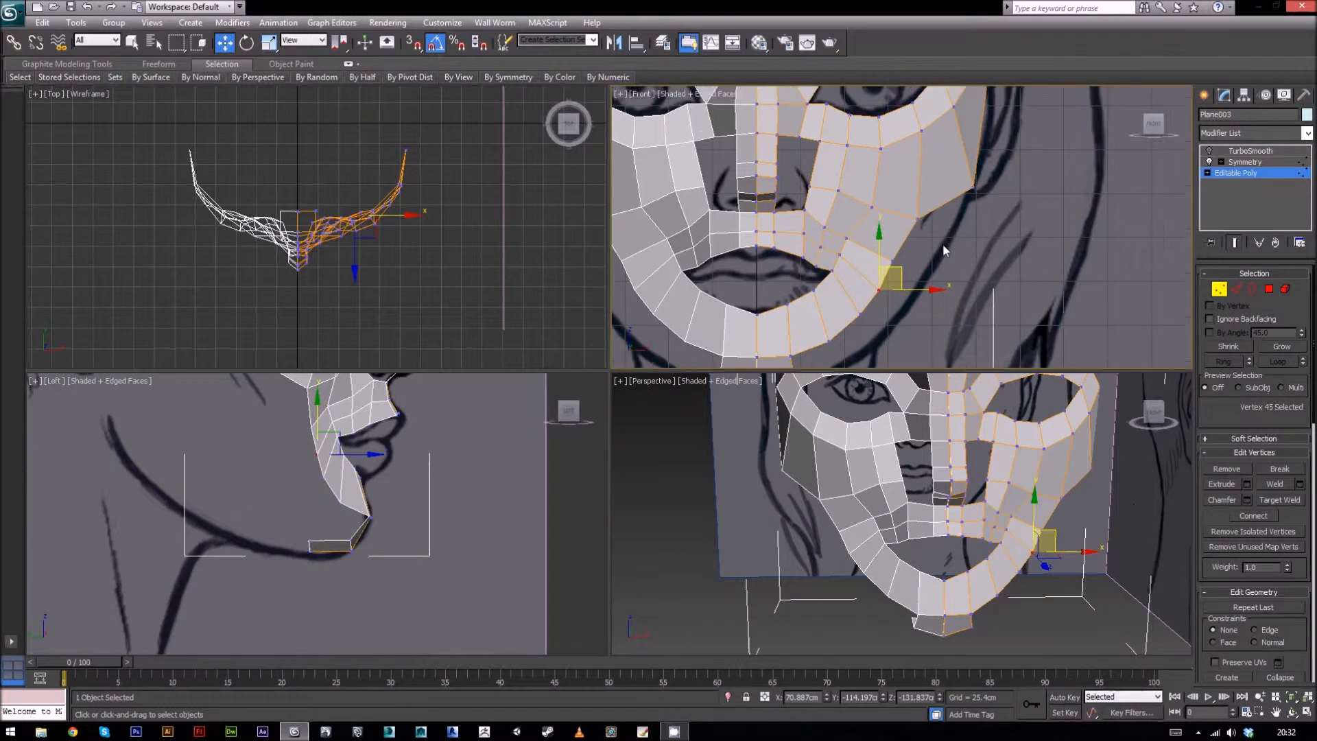
# Step: Extrude the five outer edges of the mouth ring between cheek and chin backward along the jaw in the left view
pyautogui.moveTo(858, 322); pyautogui.dragTo(854, 291, button='middle')
pyautogui.click(1237, 291)
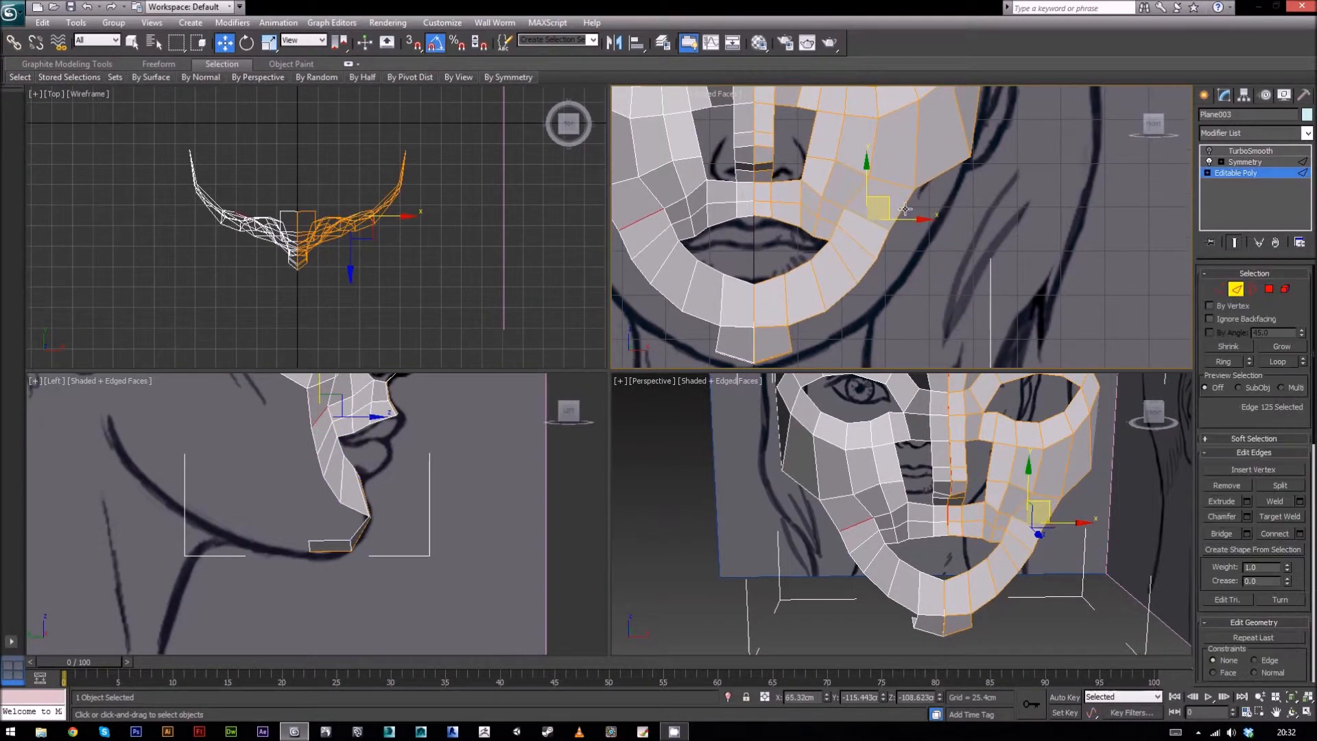
pyautogui.click(907, 220)
pyautogui.keyDown('ctrl'); pyautogui.click(885, 245); pyautogui.keyUp('ctrl')
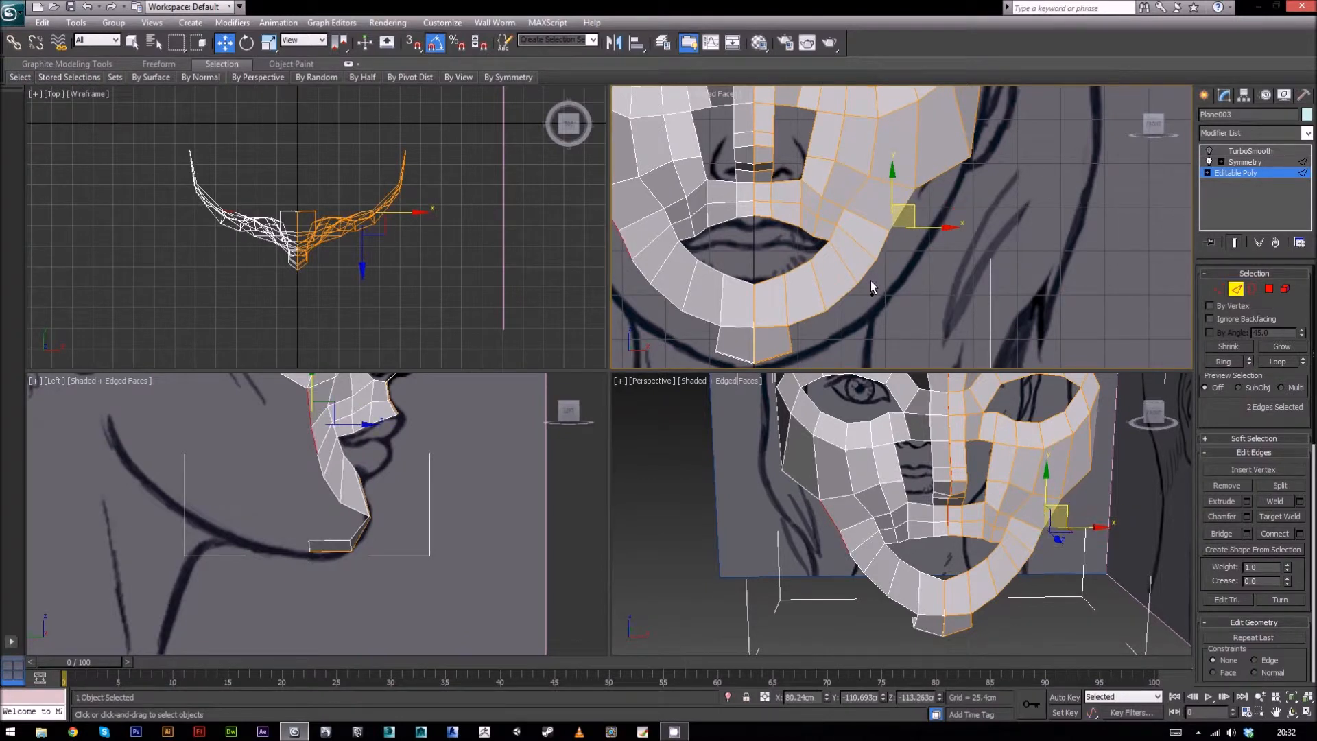
pyautogui.keyDown('ctrl'); pyautogui.click(867, 277); pyautogui.keyUp('ctrl')
pyautogui.keyDown('ctrl'); pyautogui.click(843, 301); pyautogui.keyUp('ctrl')
pyautogui.keyDown('ctrl'); pyautogui.click(816, 321); pyautogui.keyUp('ctrl')
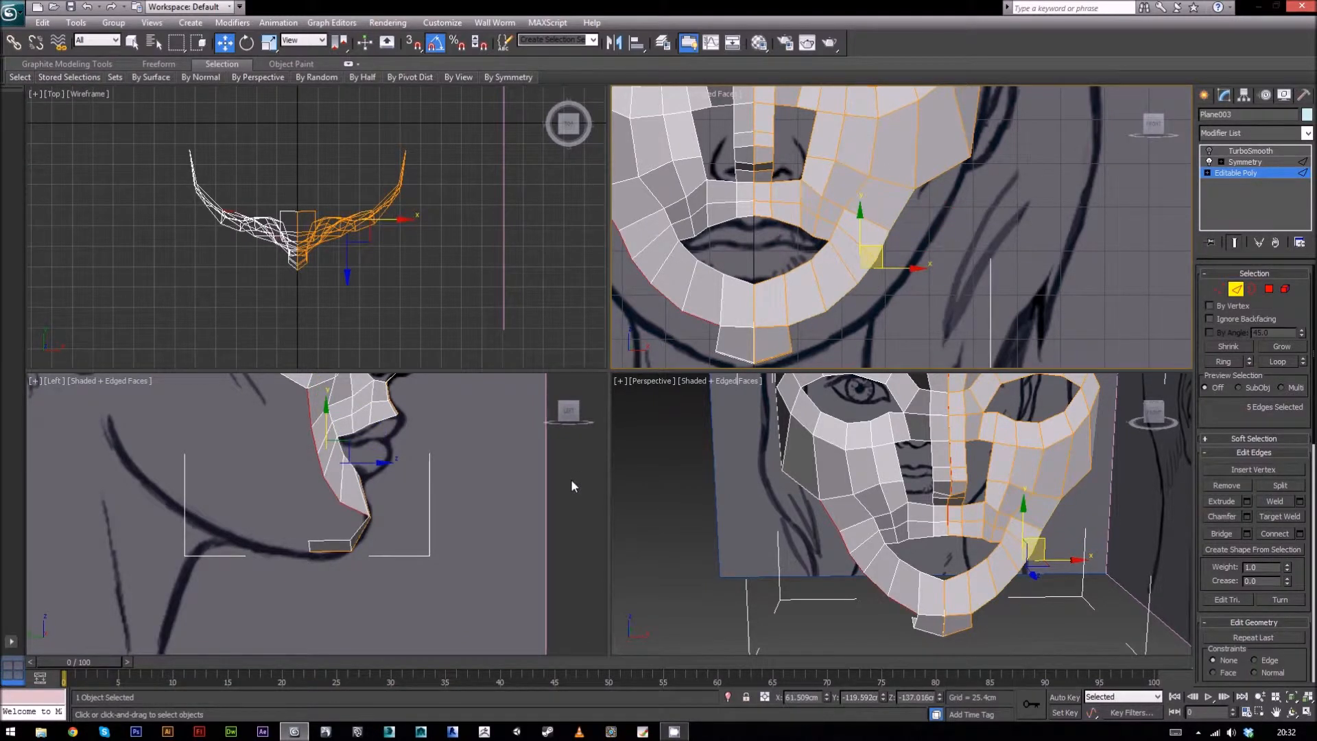
pyautogui.moveTo(418, 507); pyautogui.dragTo(436, 581, button='middle')
pyautogui.scroll(-2, 437, 582)
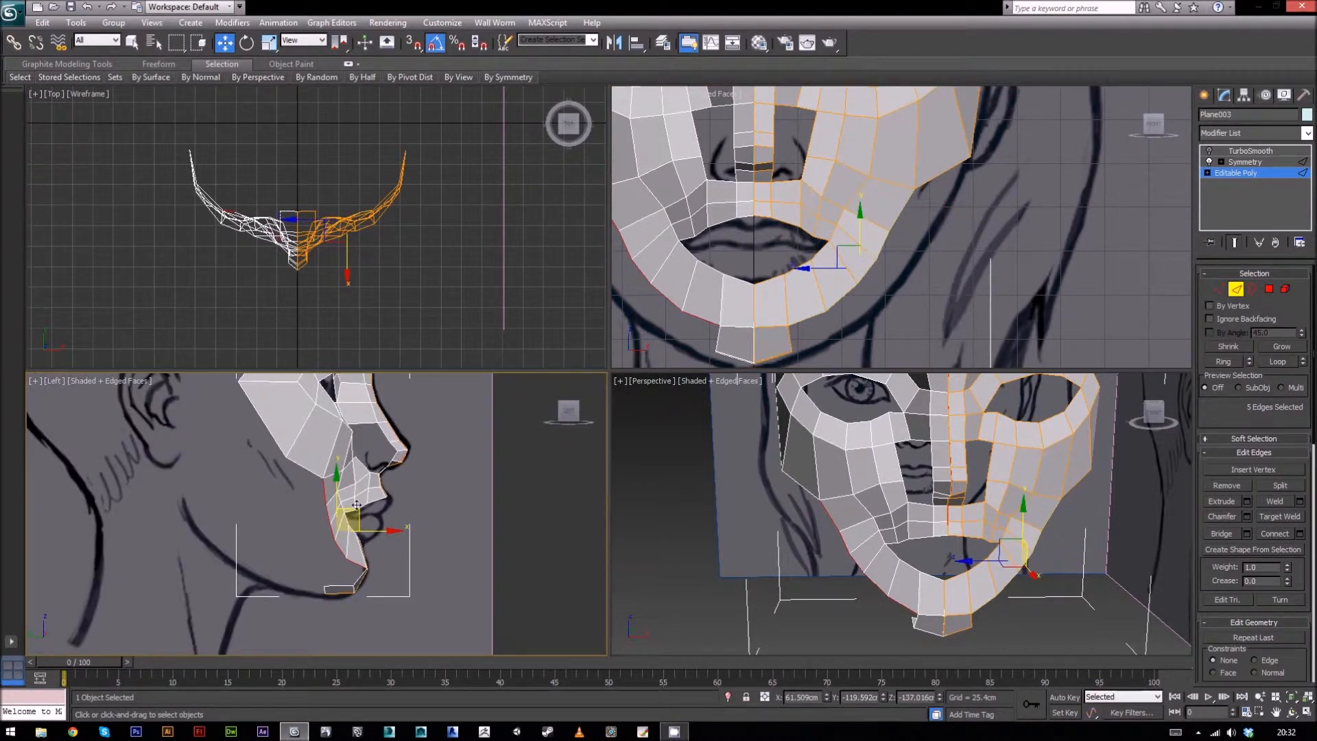
pyautogui.keyDown('shift'); pyautogui.moveTo(354, 511); pyautogui.dragTo(330, 518); pyautogui.keyUp('shift')
pyautogui.moveTo(433, 532); pyautogui.dragTo(428, 503, button='middle')
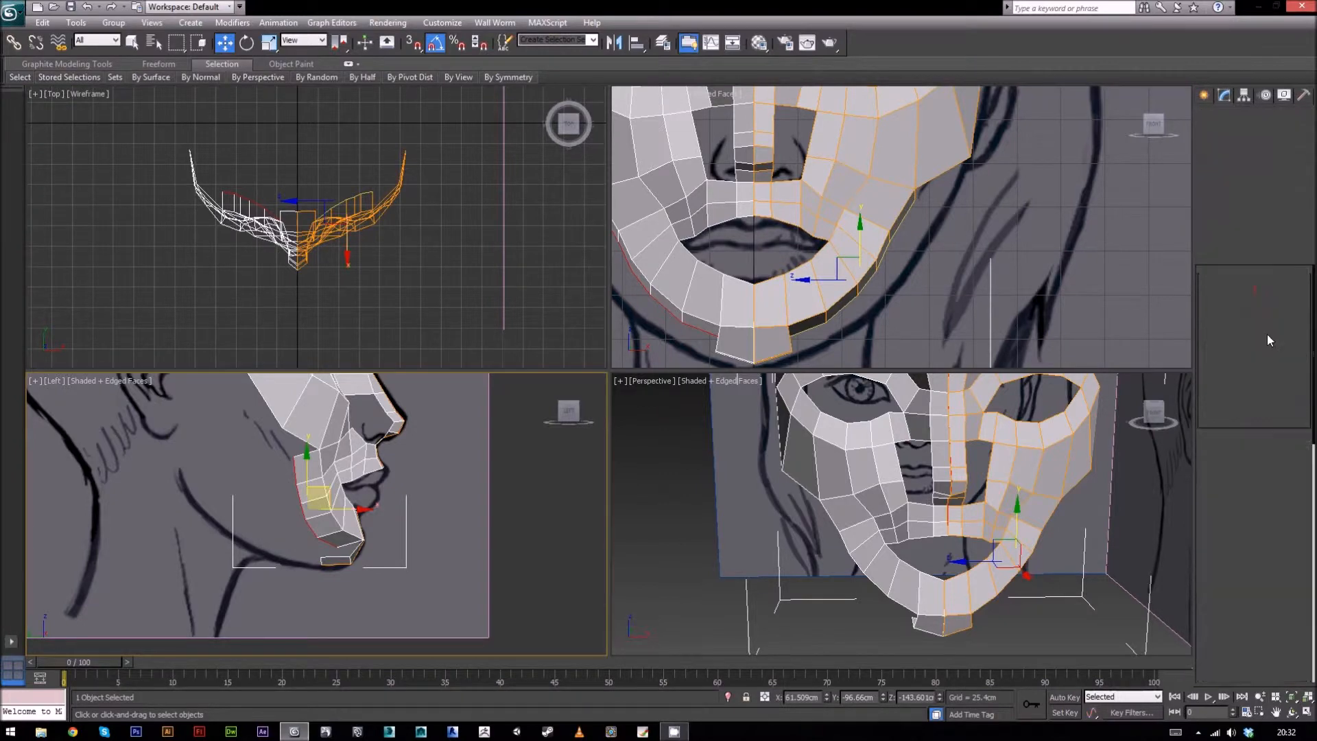
# Step: Move the extruded jaw edges outward and slightly down toward the sketched face outline in the front view
pyautogui.click(1220, 289)
pyautogui.rightClick(1022, 536)
pyautogui.keyDown('alt'); pyautogui.moveTo(1021, 540); pyautogui.dragTo(927, 521, button='middle'); pyautogui.keyUp('alt')
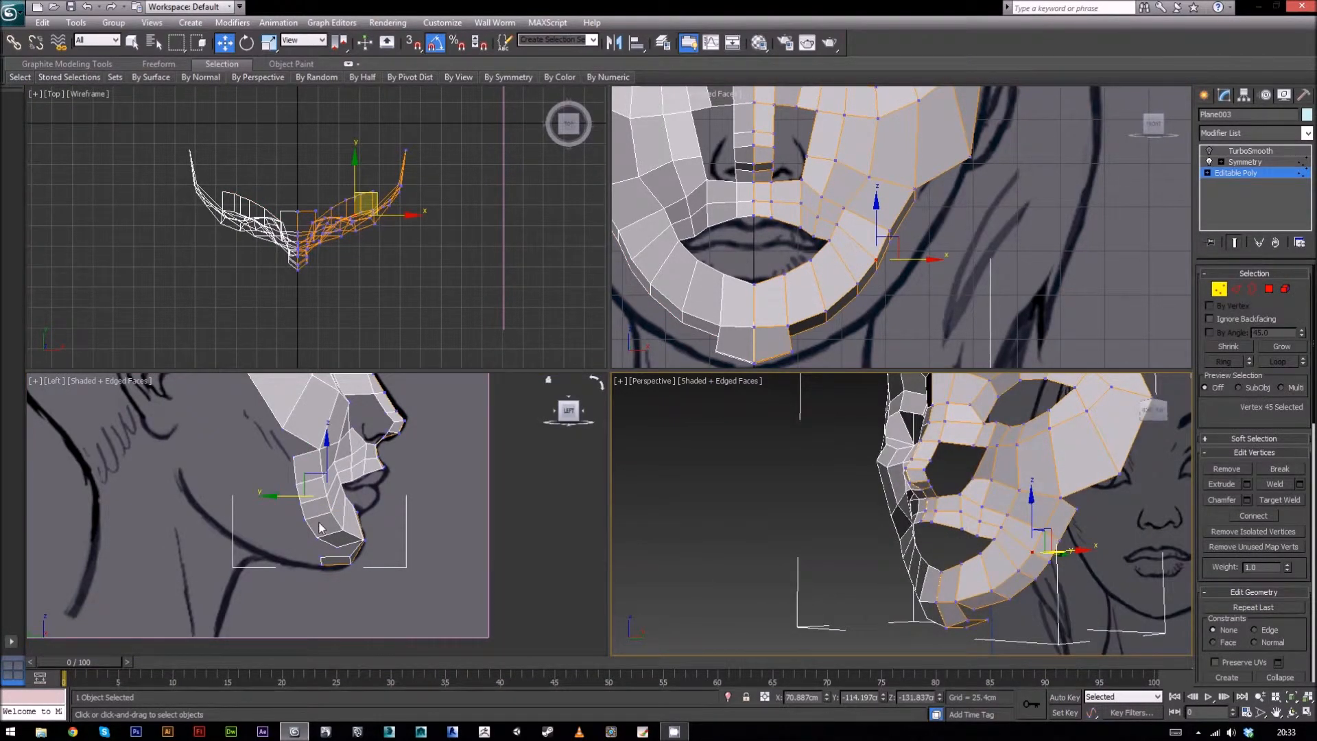
pyautogui.moveTo(959, 240); pyautogui.dragTo(905, 240, button='middle')
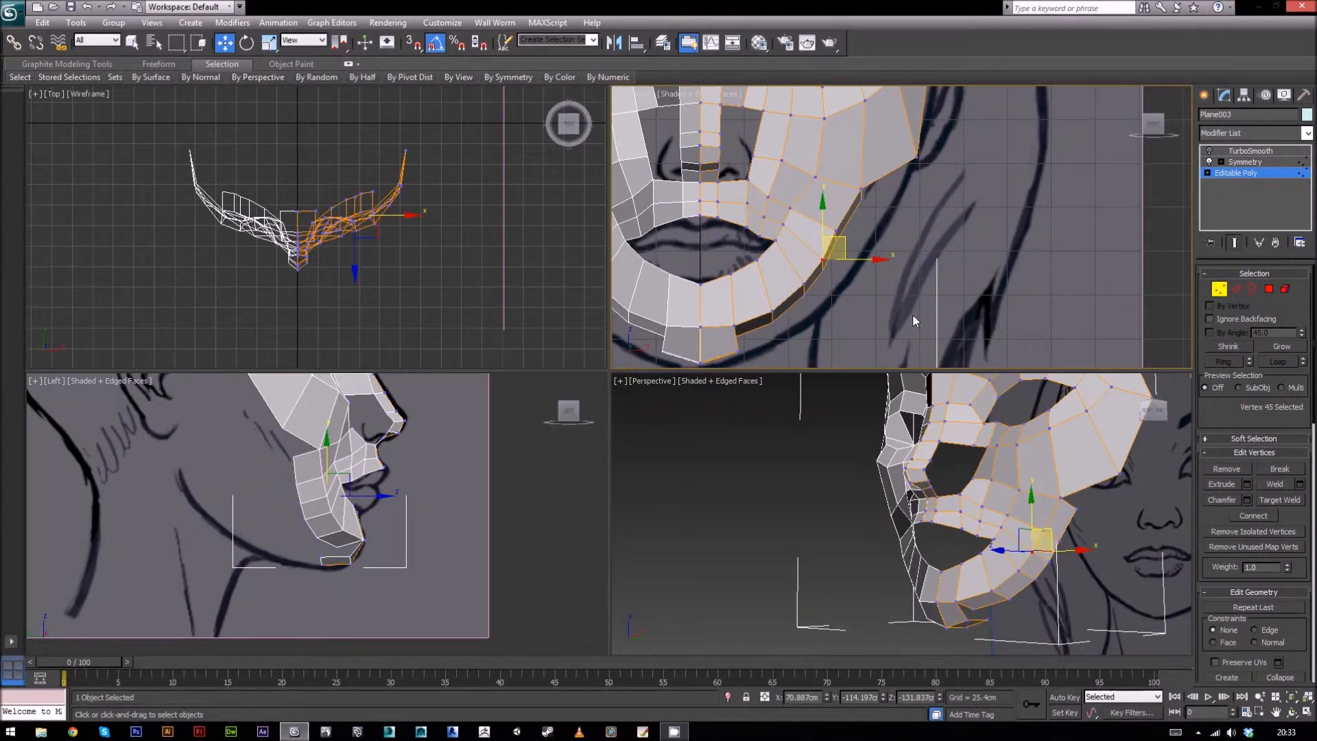
pyautogui.click(1236, 292)
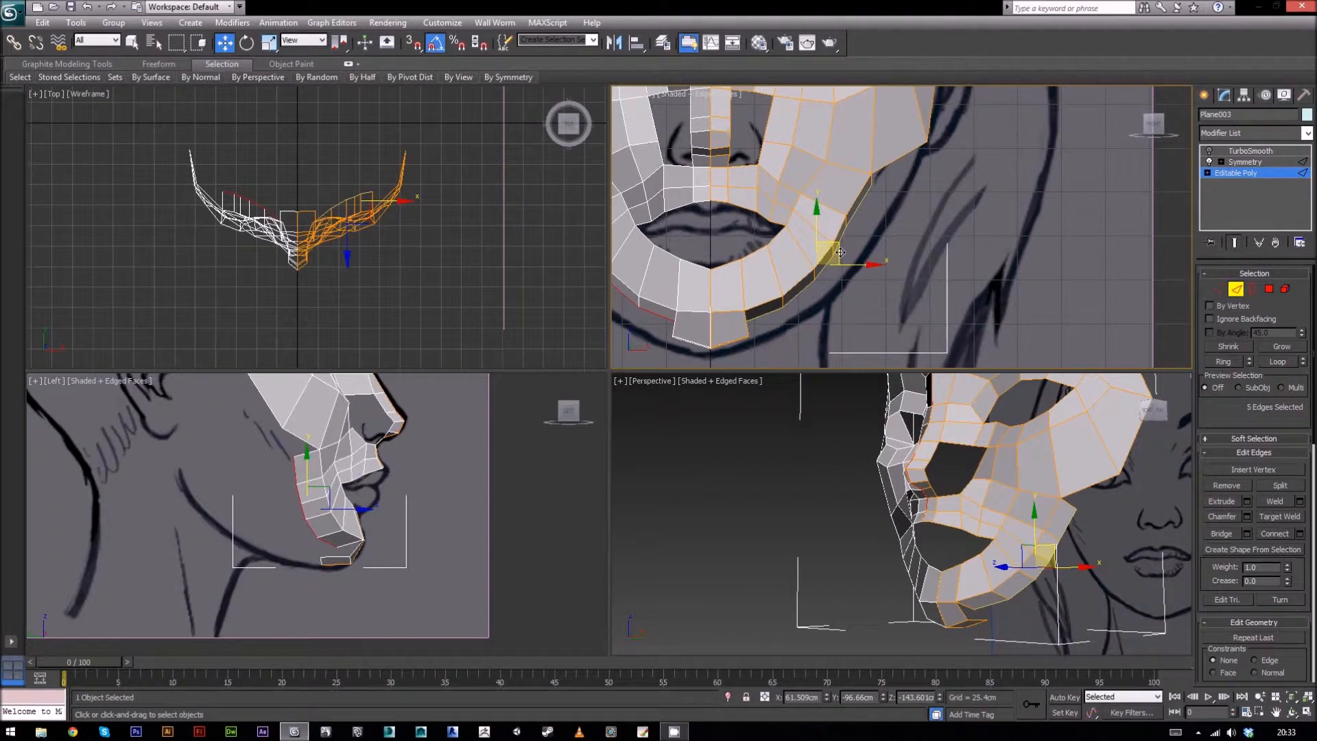
pyautogui.moveTo(840, 251); pyautogui.dragTo(849, 263)
pyautogui.moveTo(931, 227); pyautogui.dragTo(931, 255, button='middle')
# Step: Move three outer vertices of the new jaw strip, one after another from the cheek downward, onto the sketched jawline in the front view
pyautogui.click(1217, 290)
pyautogui.scroll(3, 896, 262)
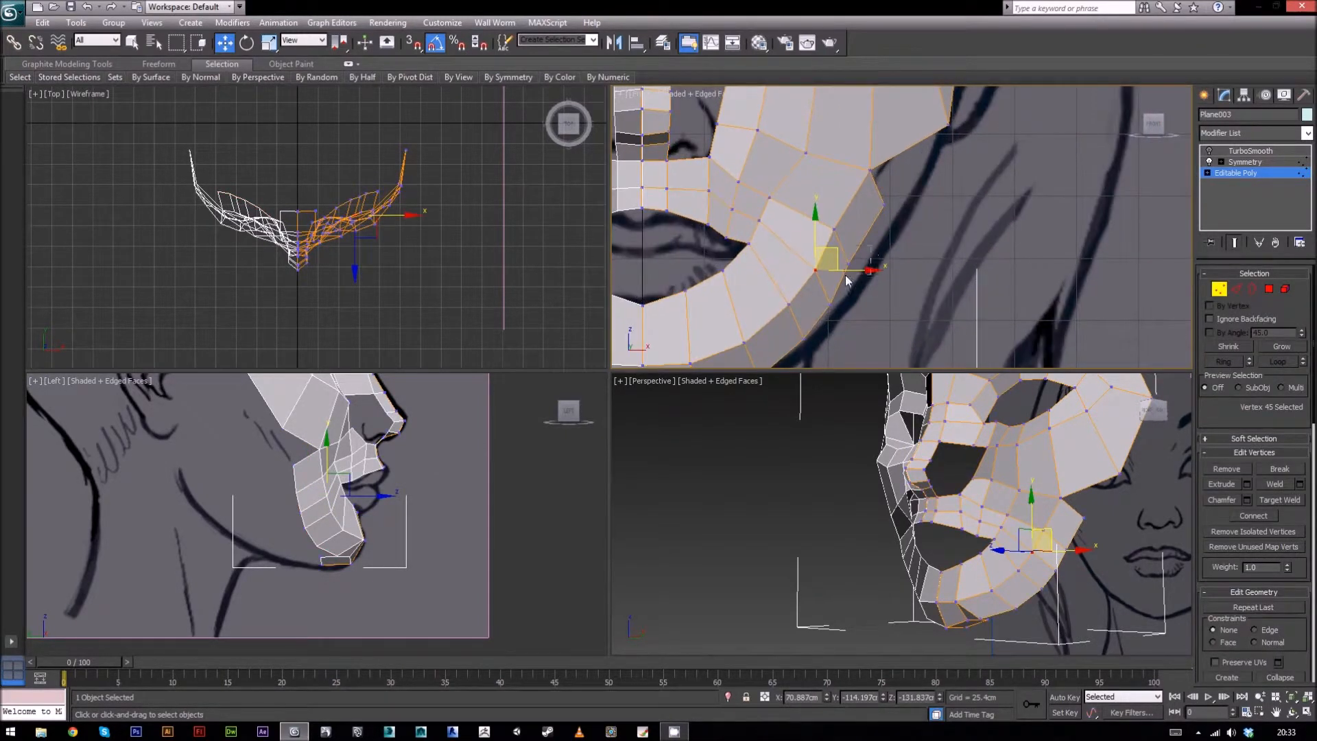
pyautogui.click(848, 265)
pyautogui.moveTo(870, 251); pyautogui.dragTo(889, 255)
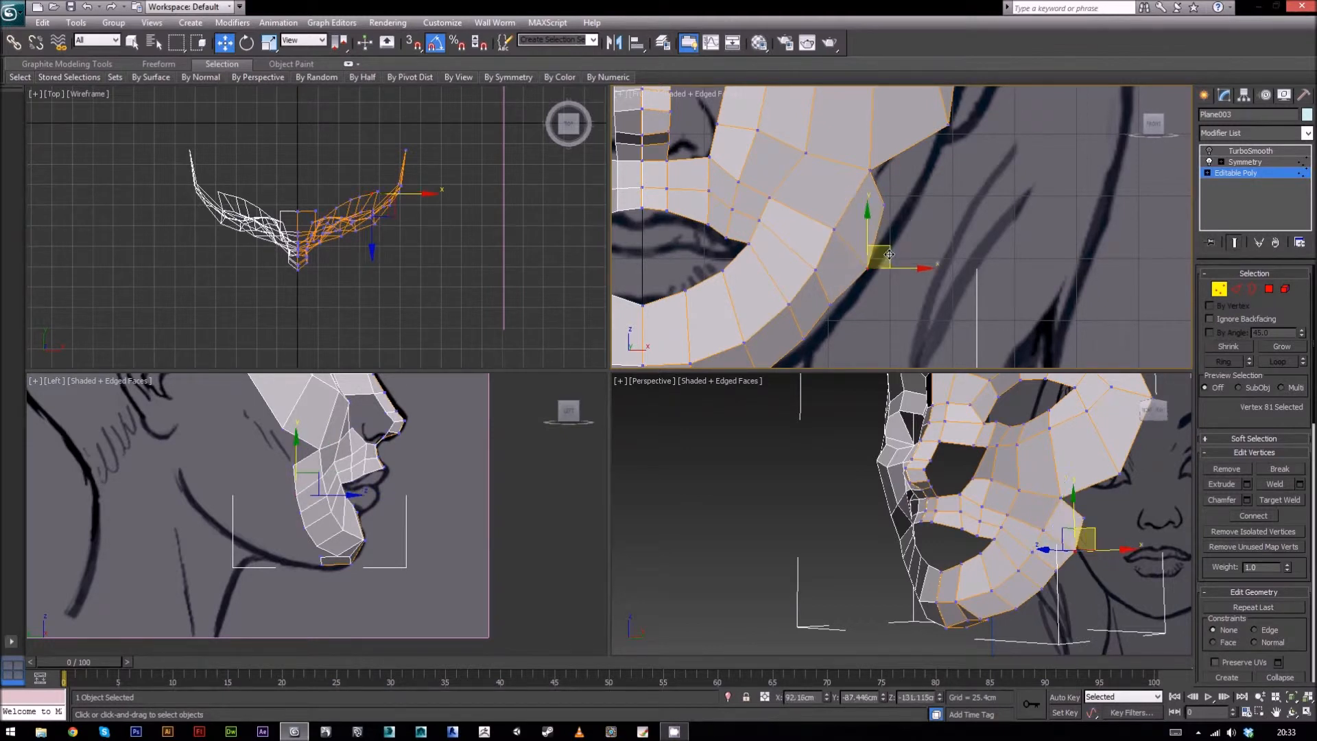
pyautogui.moveTo(859, 356); pyautogui.dragTo(863, 291, button='middle')
pyautogui.click(834, 239)
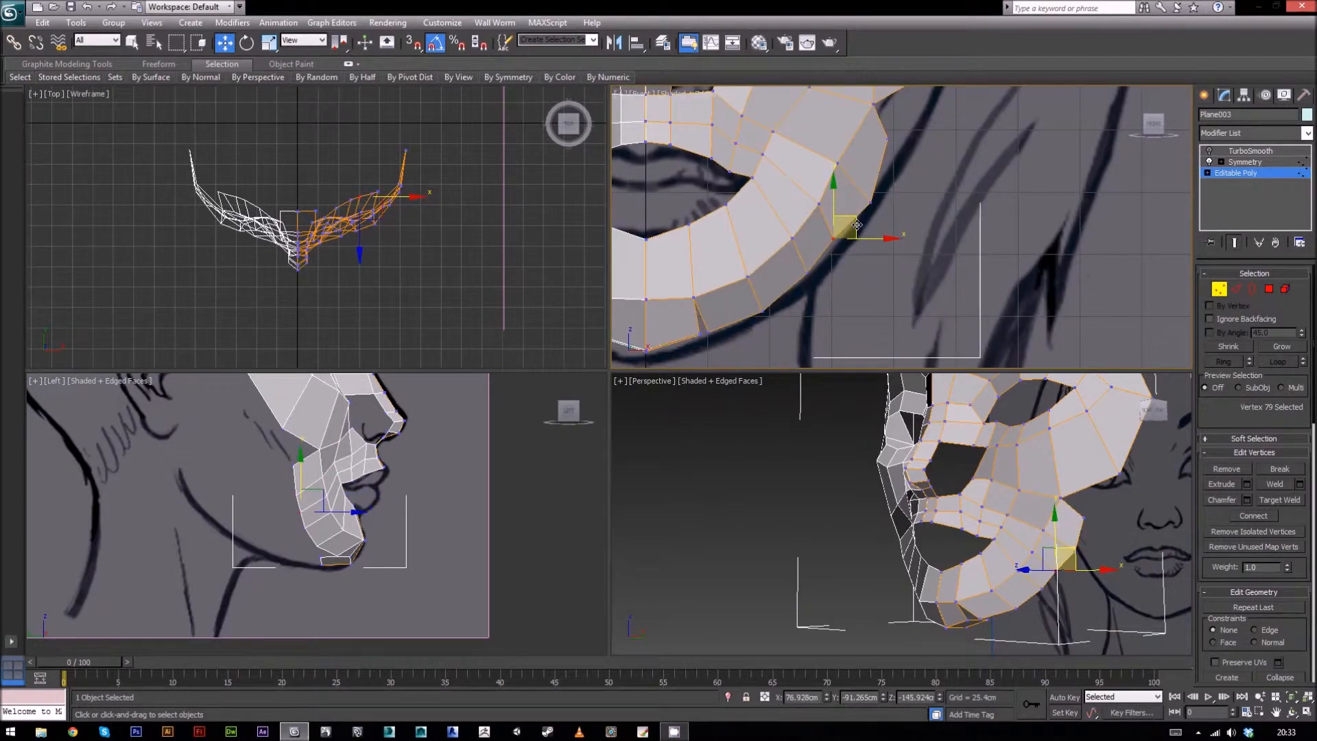
pyautogui.moveTo(857, 225); pyautogui.dragTo(863, 235)
pyautogui.moveTo(808, 289); pyautogui.dragTo(821, 264, button='middle')
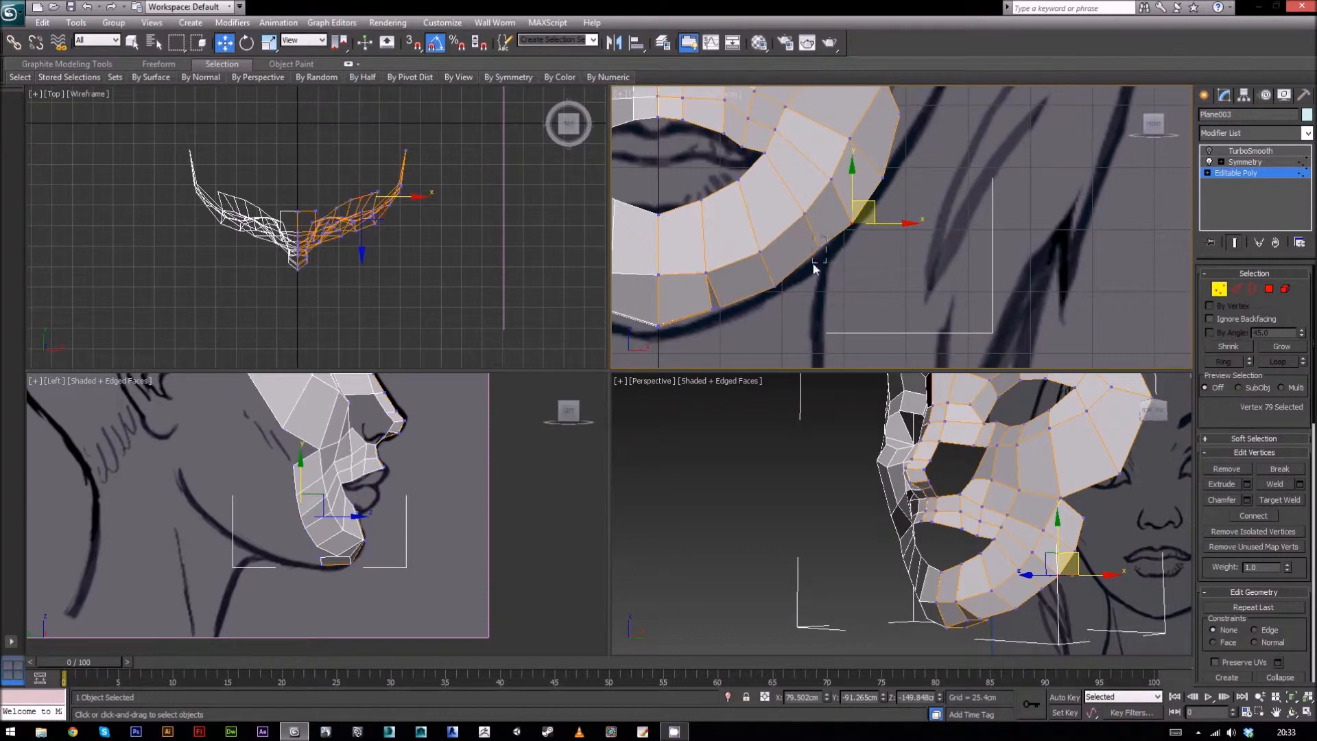
pyautogui.click(830, 241)
pyautogui.moveTo(839, 227); pyautogui.dragTo(837, 233)
pyautogui.moveTo(878, 259); pyautogui.dragTo(916, 275, button='middle')
# Step: Target-weld the jaw strip's open end vertices to the adjoining chin and cheek corners, closing the gaps, and return to the Move tool
pyautogui.keyDown('alt'); pyautogui.moveTo(1035, 613); pyautogui.dragTo(1186, 412, button='middle'); pyautogui.keyUp('alt')
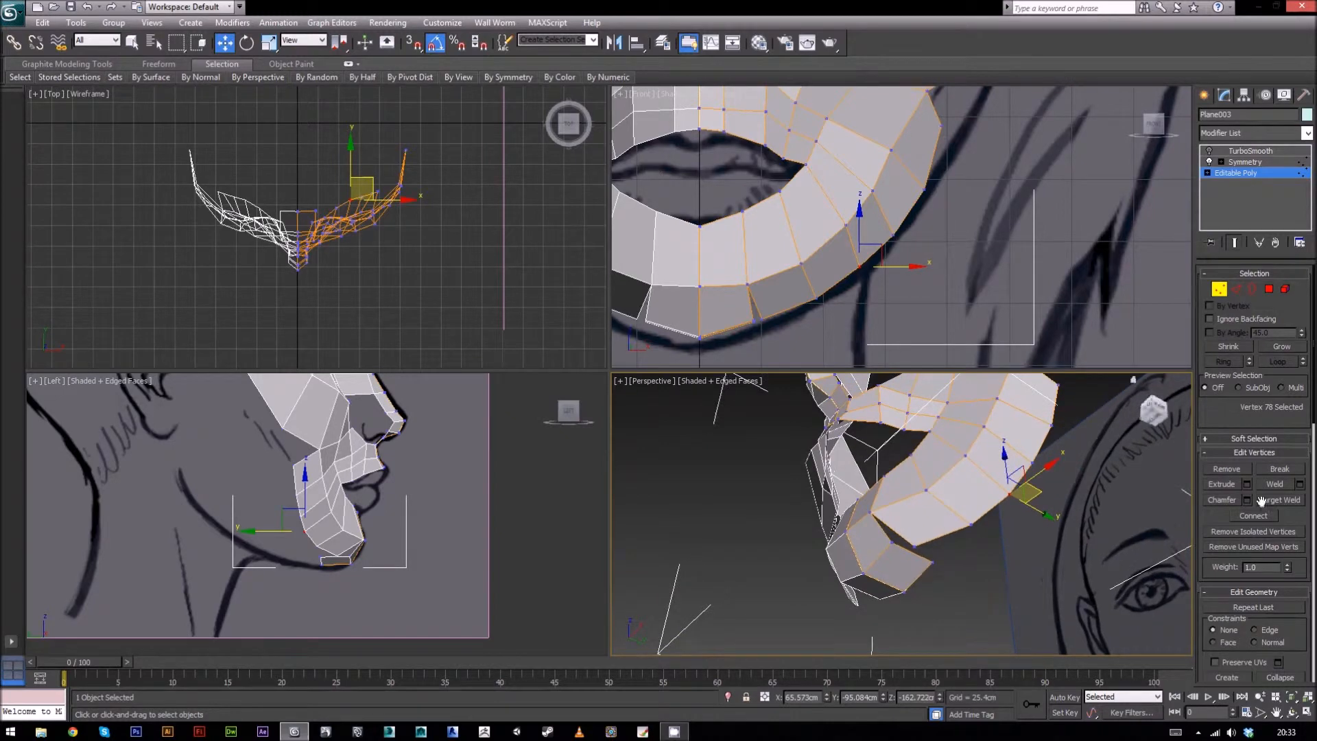
pyautogui.click(1285, 502)
pyautogui.click(914, 546)
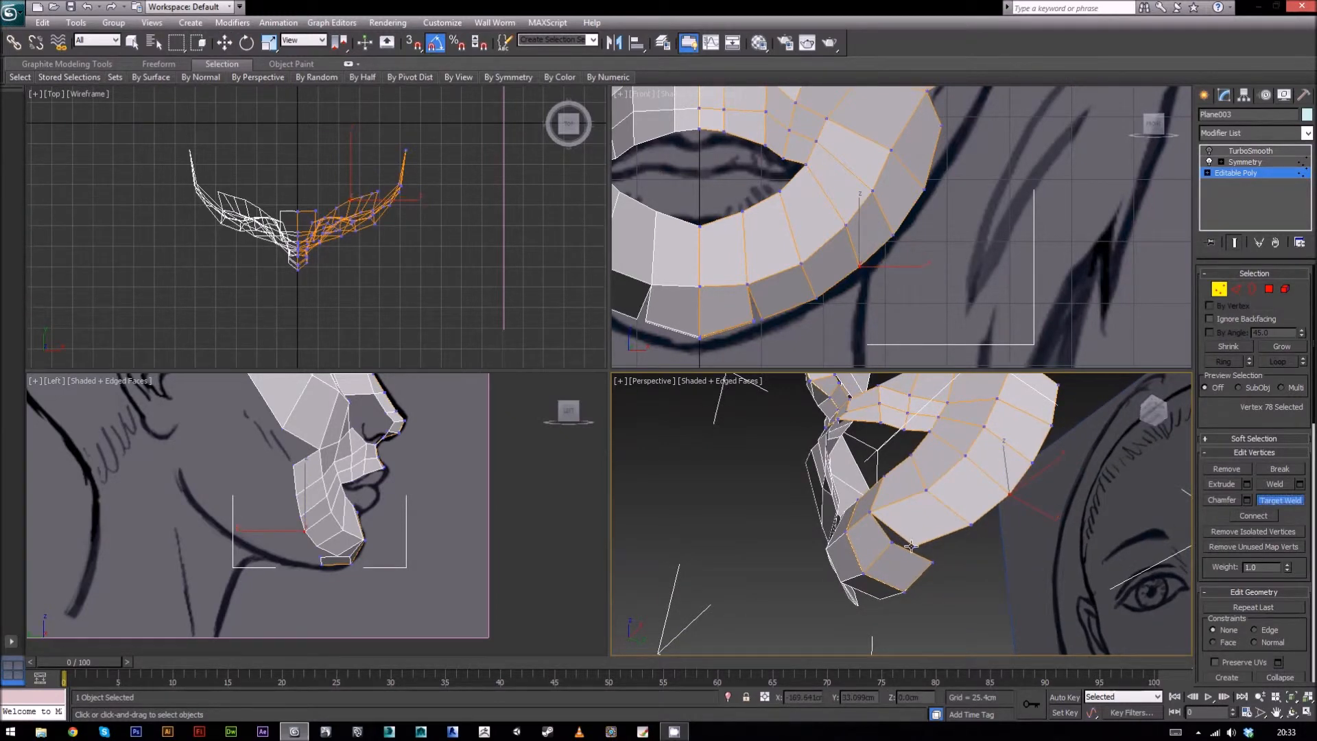
pyautogui.click(894, 543)
pyautogui.moveTo(961, 493)
pyautogui.keyDown('alt'); pyautogui.mouseDown(button='middle')
pyautogui.moveTo(1018, 553)
pyautogui.moveTo(999, 469)
pyautogui.moveTo(963, 492)
pyautogui.moveTo(1021, 511)
pyautogui.moveTo(1011, 435)
pyautogui.moveTo(1007, 521)
pyautogui.moveTo(1032, 458)
pyautogui.moveTo(941, 550)
pyautogui.moveTo(932, 477)
pyautogui.moveTo(928, 543)
pyautogui.moveTo(955, 528)
pyautogui.mouseUp(button='middle'); pyautogui.keyUp('alt')
pyautogui.scroll(3, 940, 550)
pyautogui.click(911, 524)
pyautogui.scroll(-5, 945, 288)
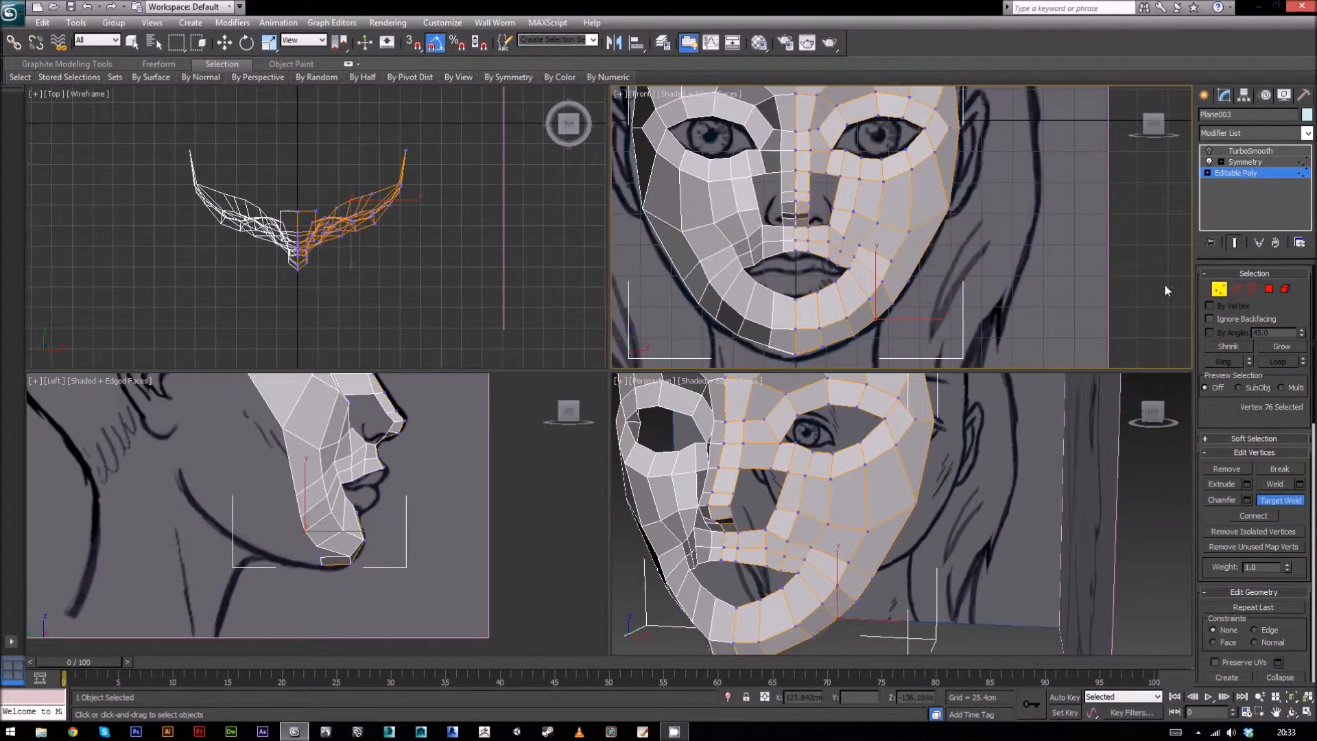
pyautogui.click(1280, 501)
pyautogui.press('w')
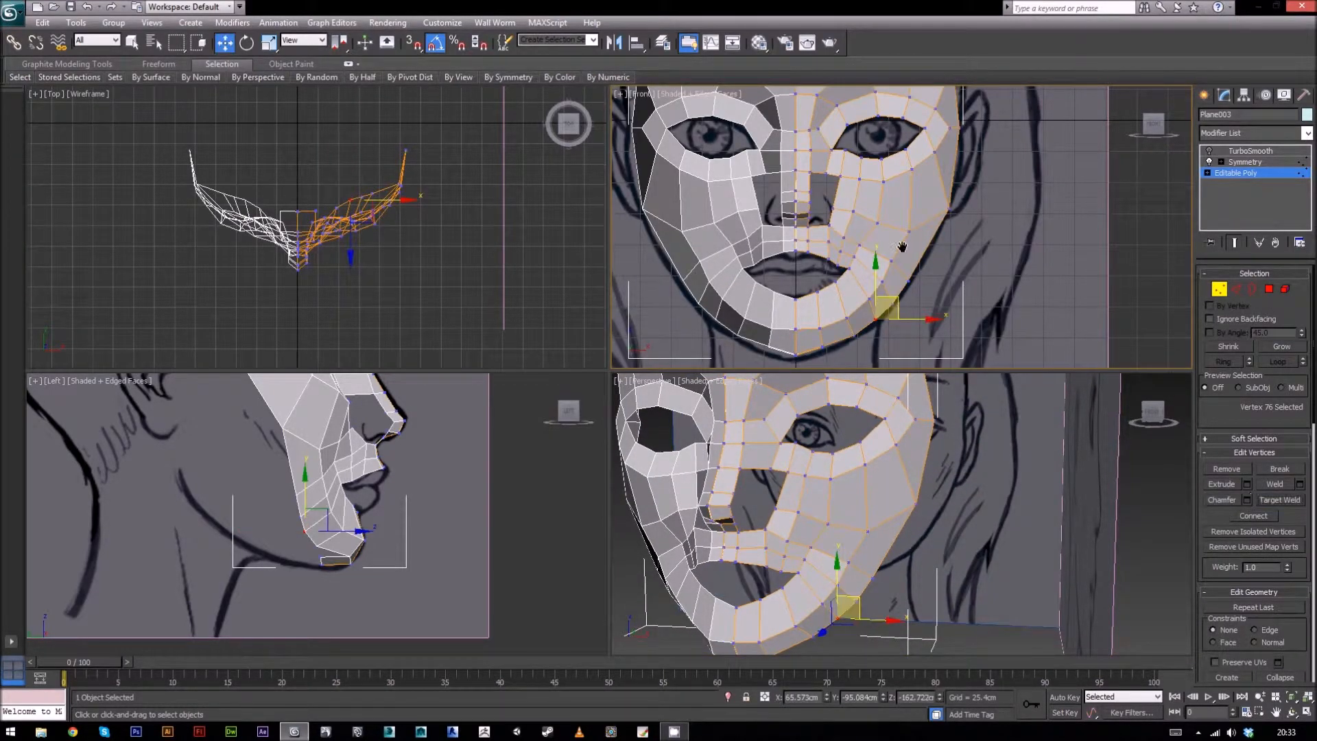
# Step: Adjust the outer cheek vertex above the mouth ring and the jawline vertex beside it in the front view
pyautogui.scroll(4, 924, 261)
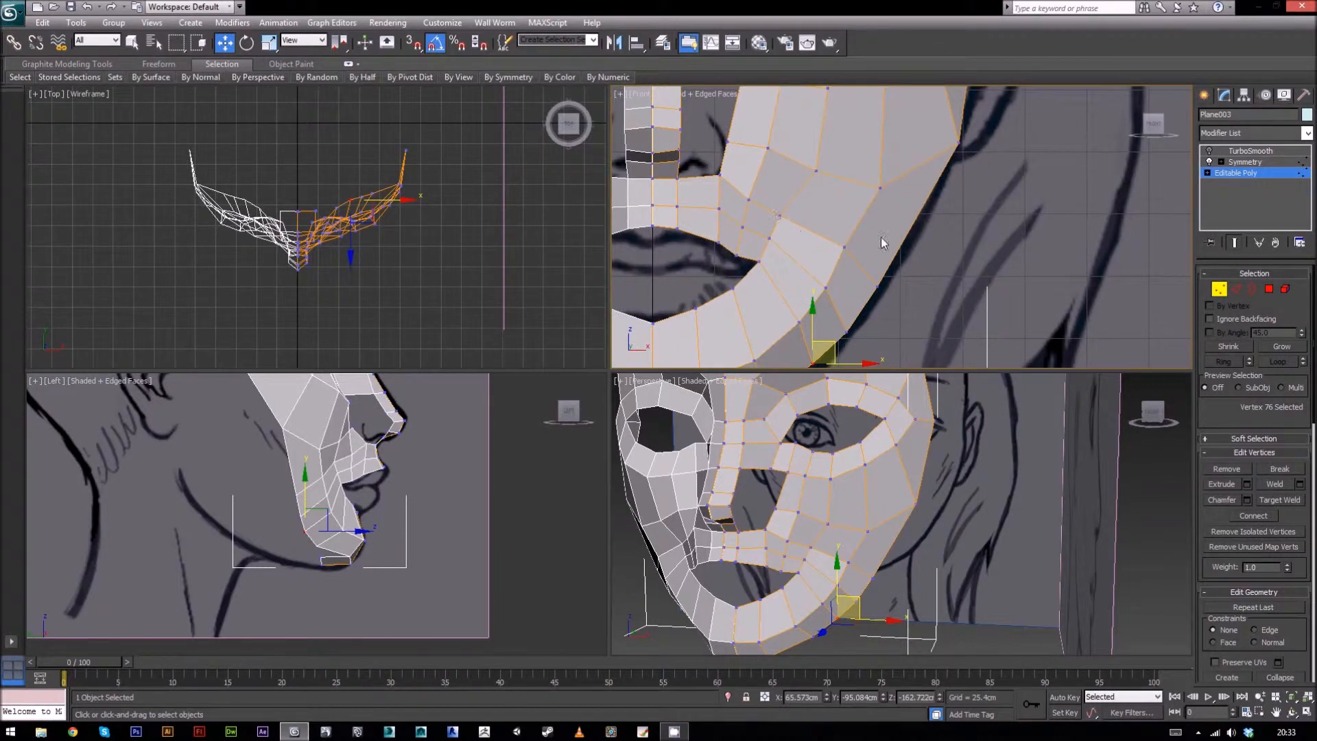
pyautogui.scroll(-3, 881, 237)
pyautogui.moveTo(881, 237); pyautogui.dragTo(883, 222, button='middle')
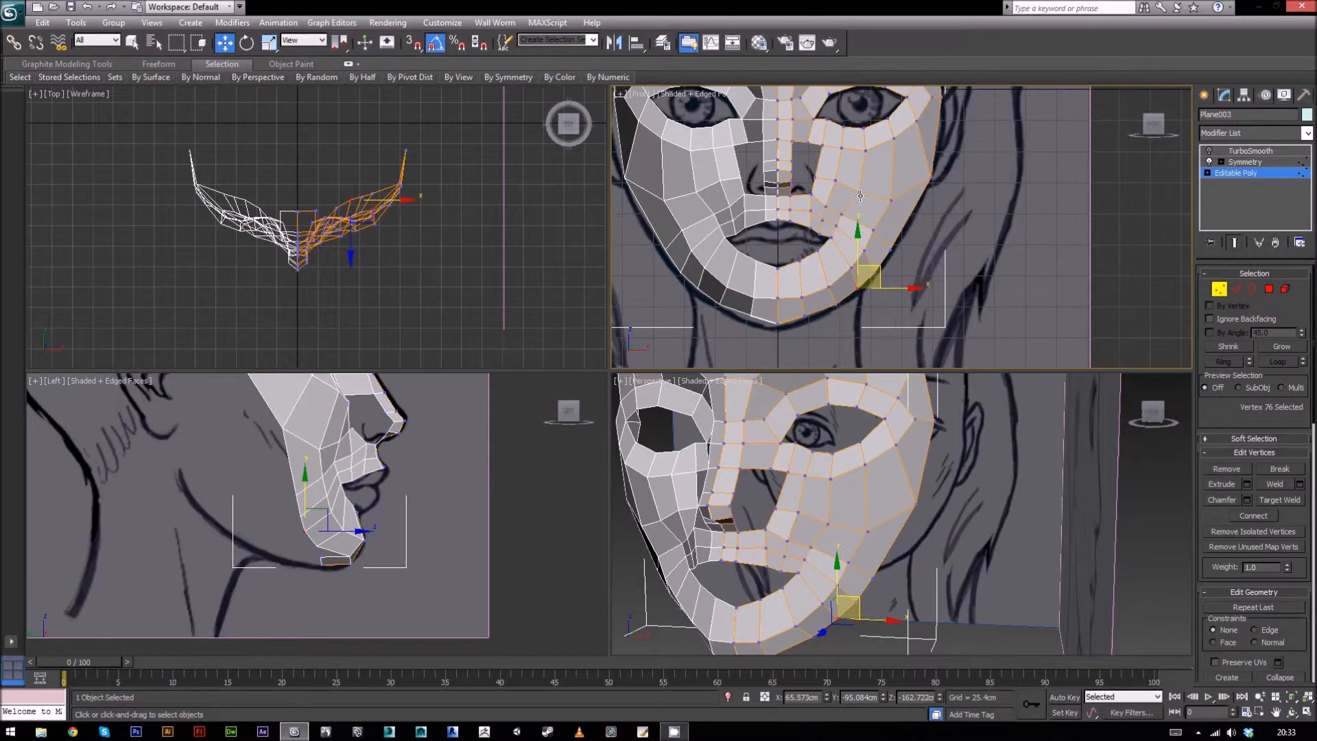
pyautogui.scroll(3, 892, 316)
pyautogui.moveTo(898, 308); pyautogui.dragTo(865, 262, button='middle')
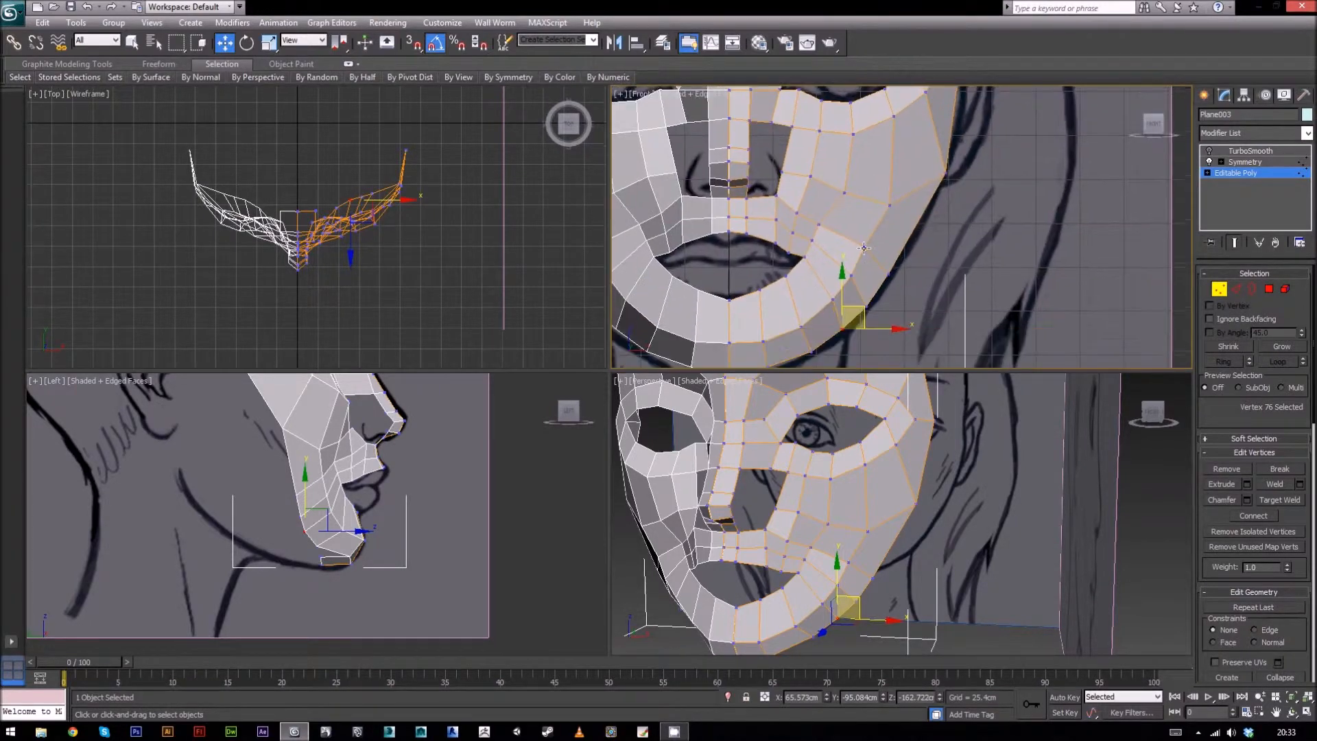
pyautogui.click(866, 244)
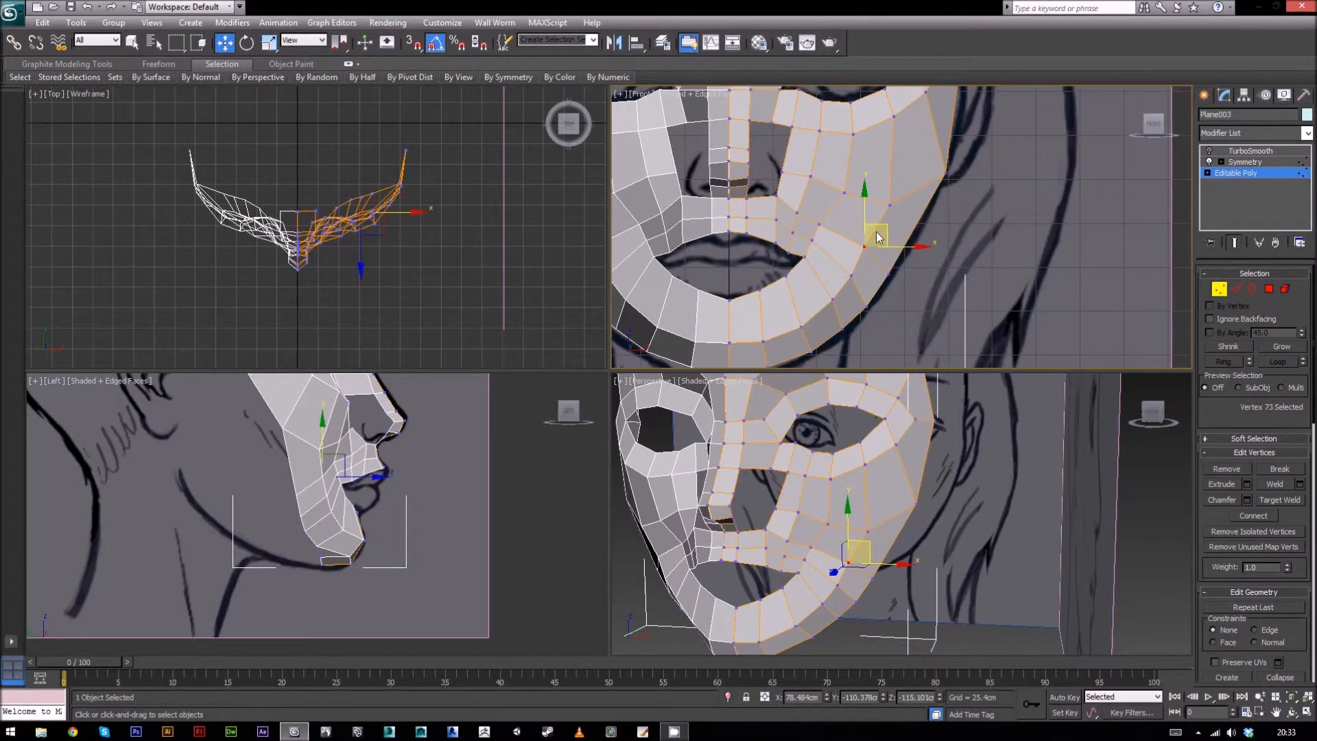
pyautogui.click(890, 275)
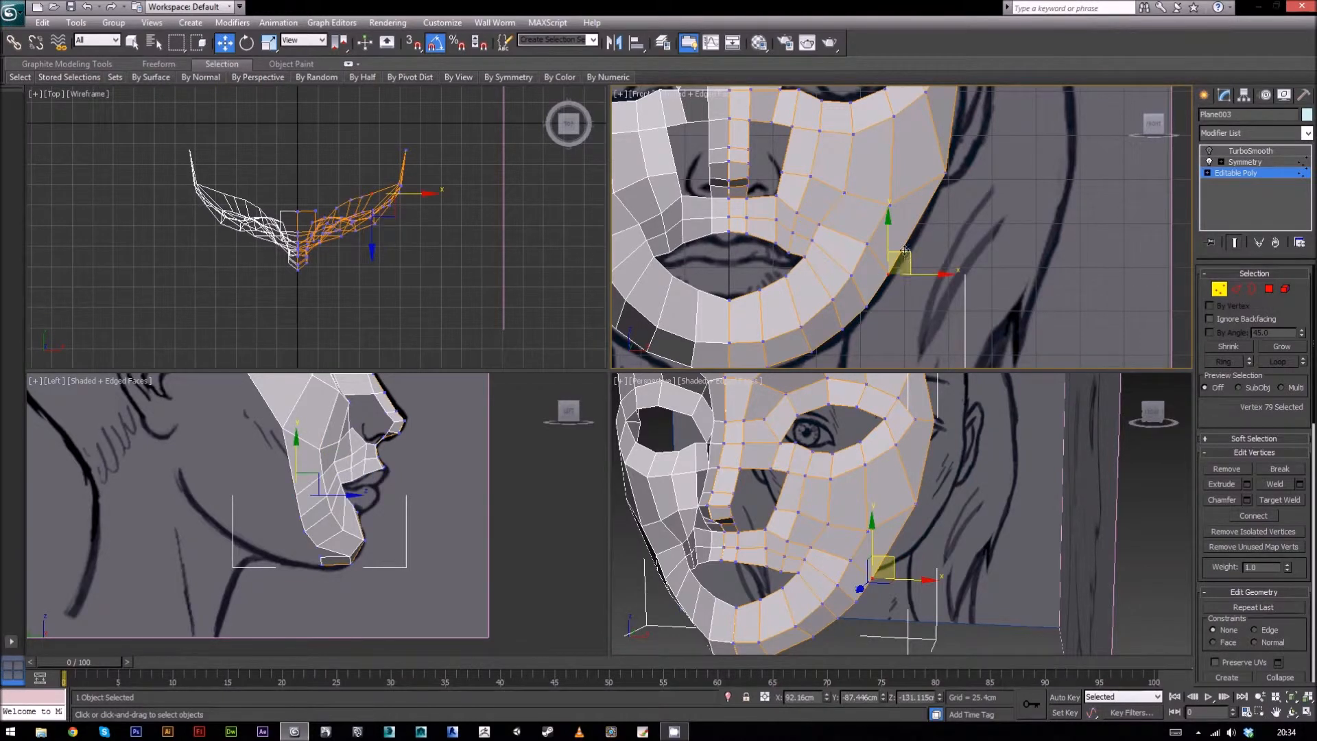
pyautogui.moveTo(905, 250); pyautogui.dragTo(907, 252)
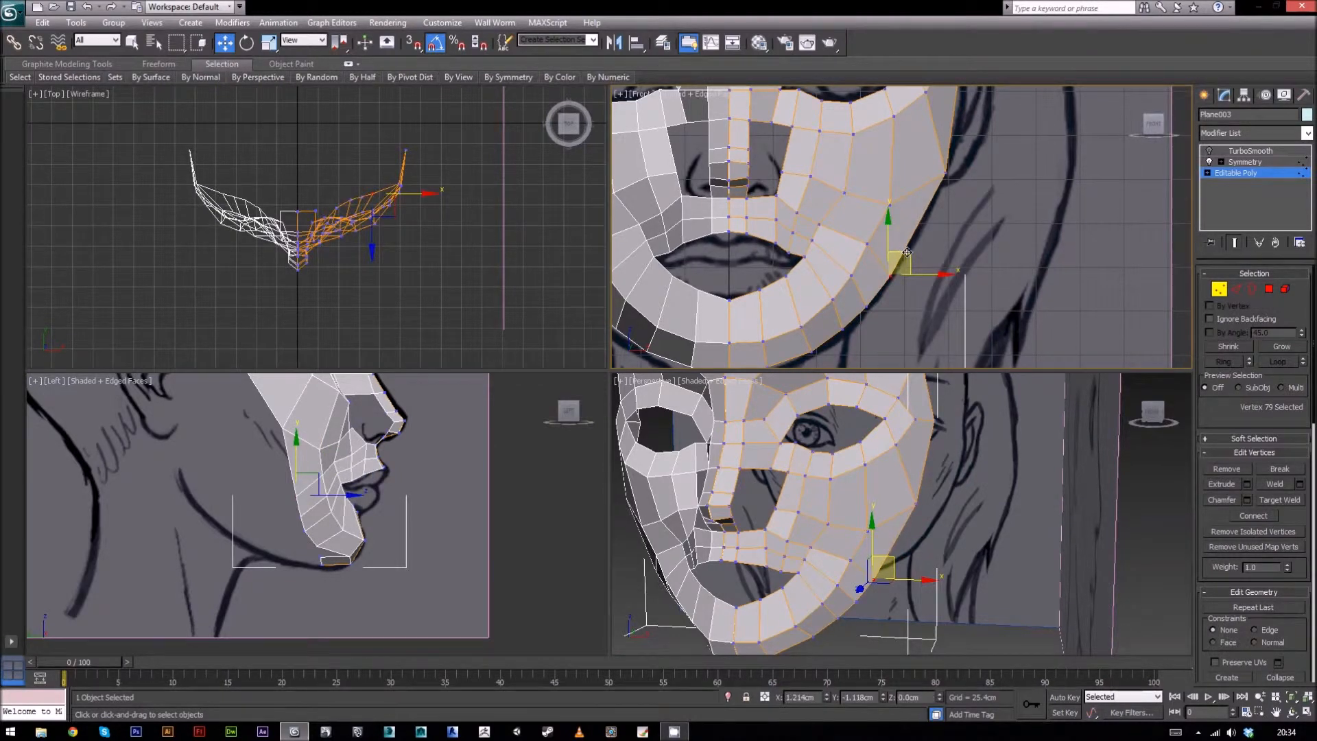
# Step: Shift the cheek vertex beside the mouth corner outward and the mouth-ring vertex below it outward and down in the front view
pyautogui.click(825, 221)
pyautogui.click(820, 224)
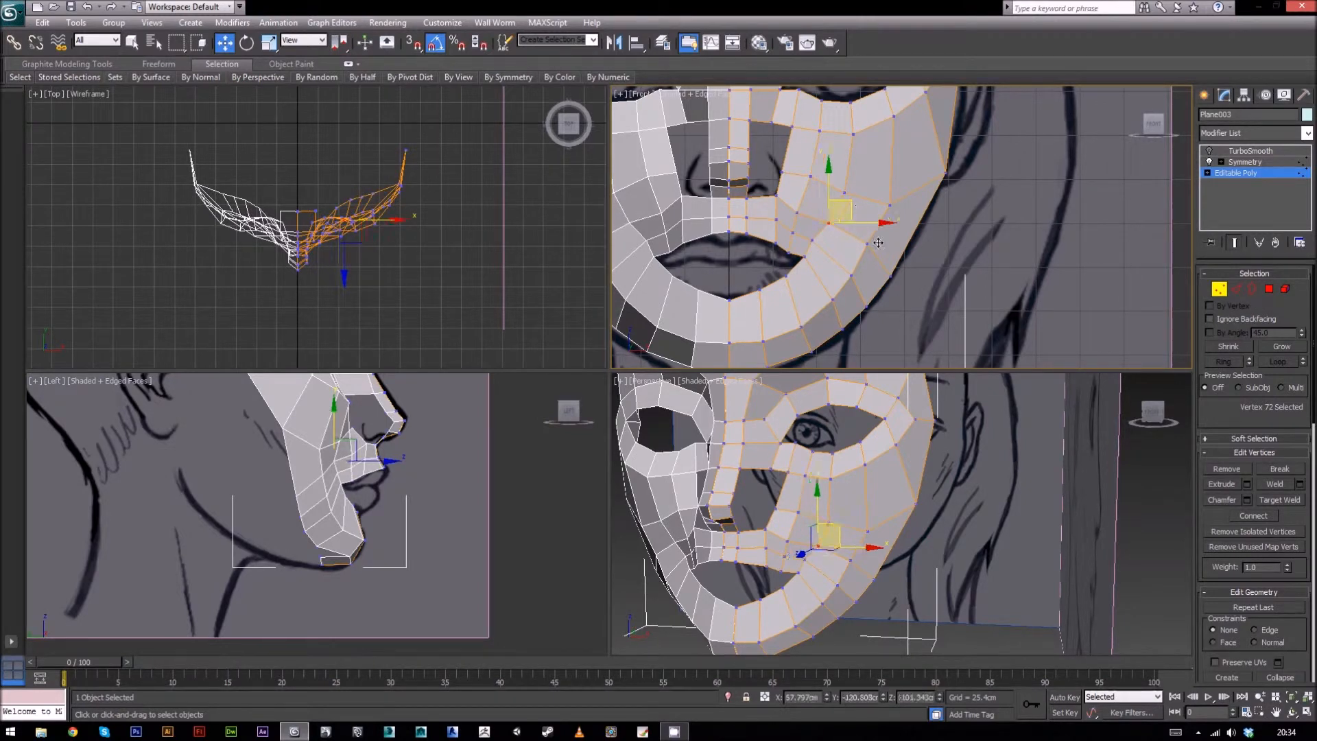
pyautogui.click(813, 240)
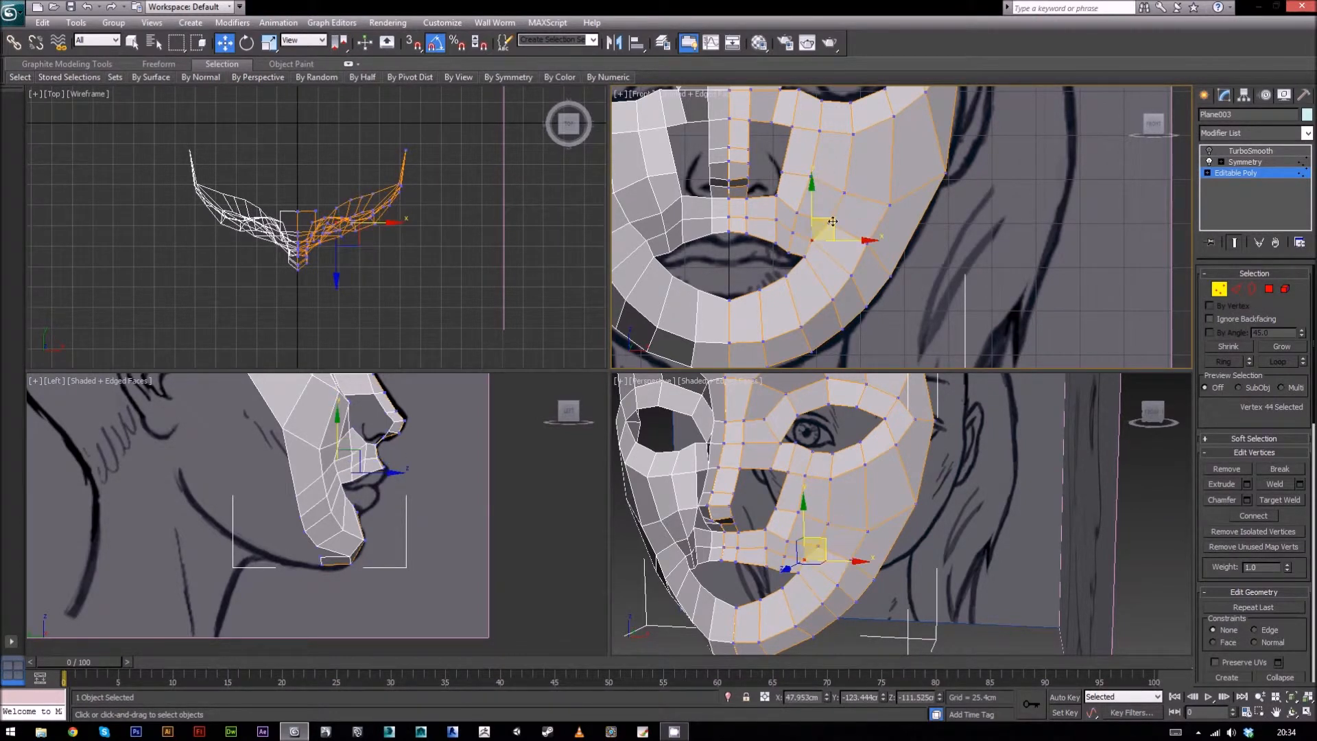
pyautogui.moveTo(833, 222); pyautogui.dragTo(839, 228)
pyautogui.scroll(3, 864, 236)
pyautogui.moveTo(880, 241); pyautogui.dragTo(904, 206, button='middle')
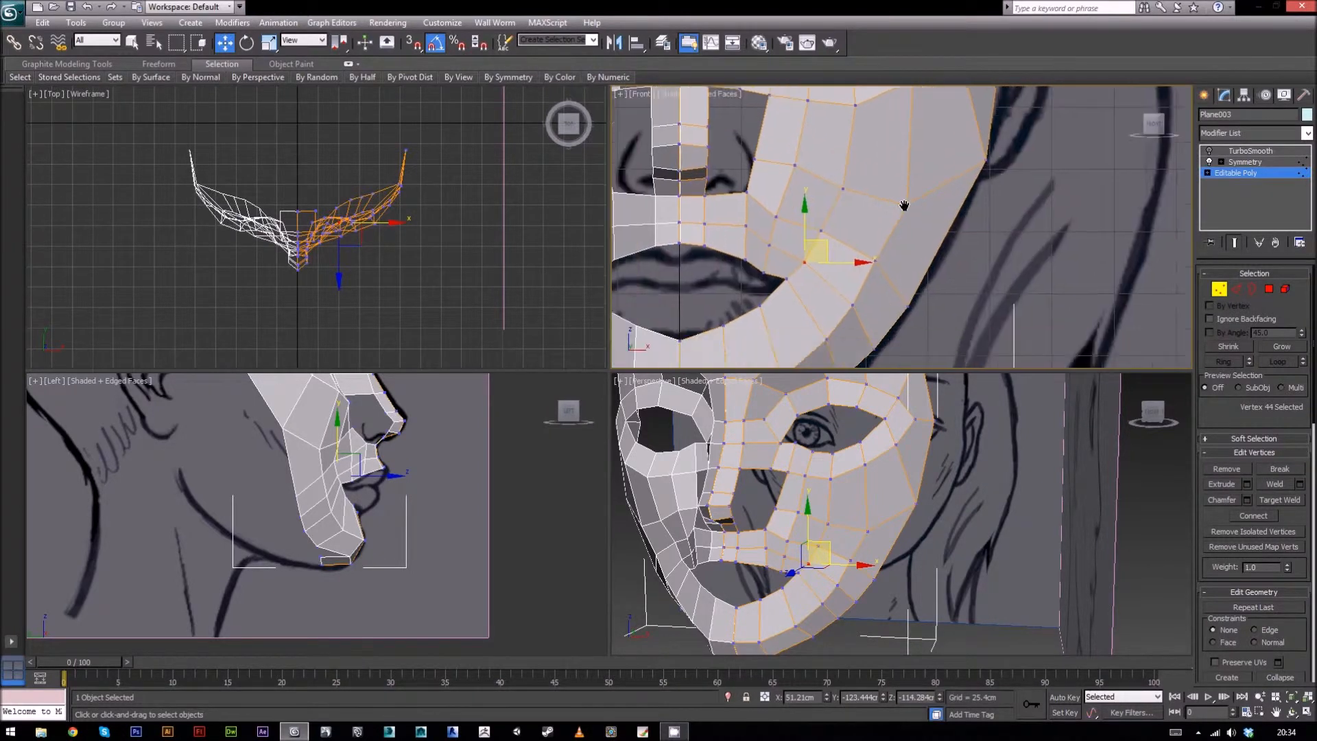
pyautogui.click(822, 230)
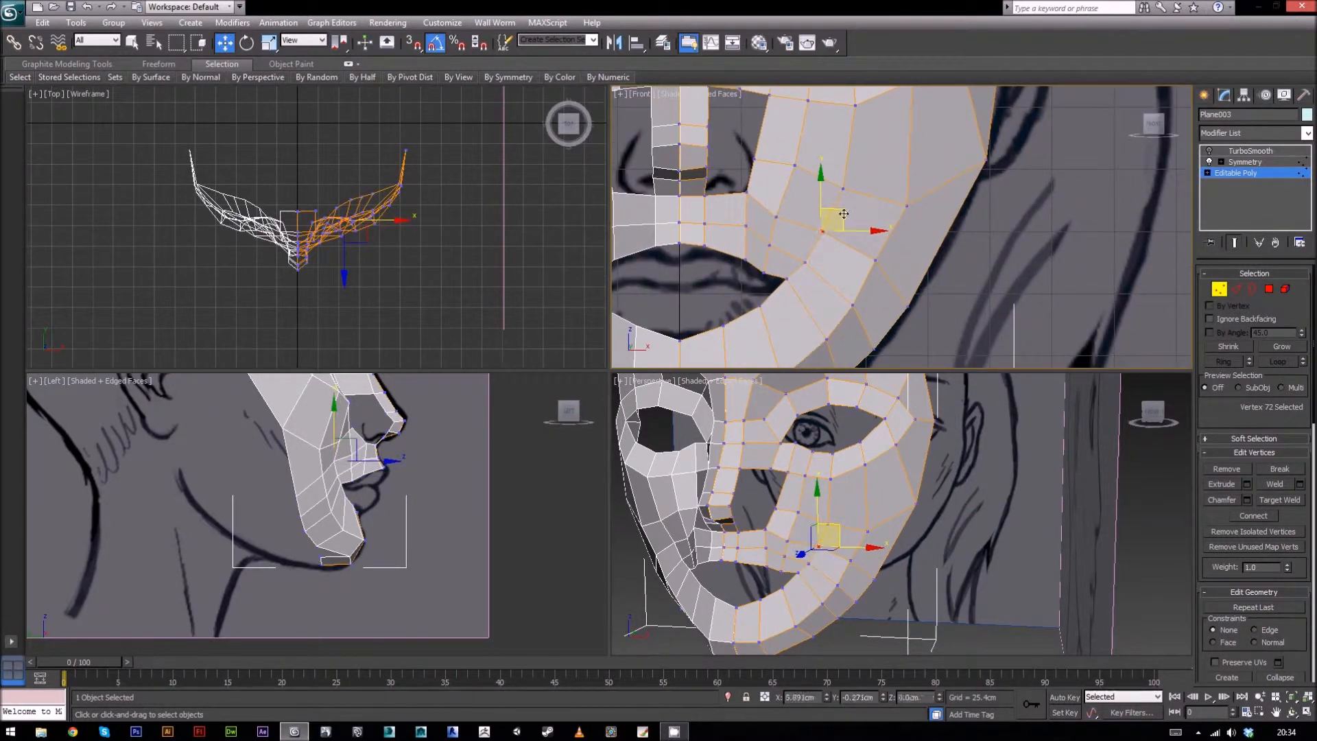
# Step: Nudge the vertex above the mouth corner outward and adjust the cheek vertex beside the nostril in the front view
pyautogui.click(779, 216)
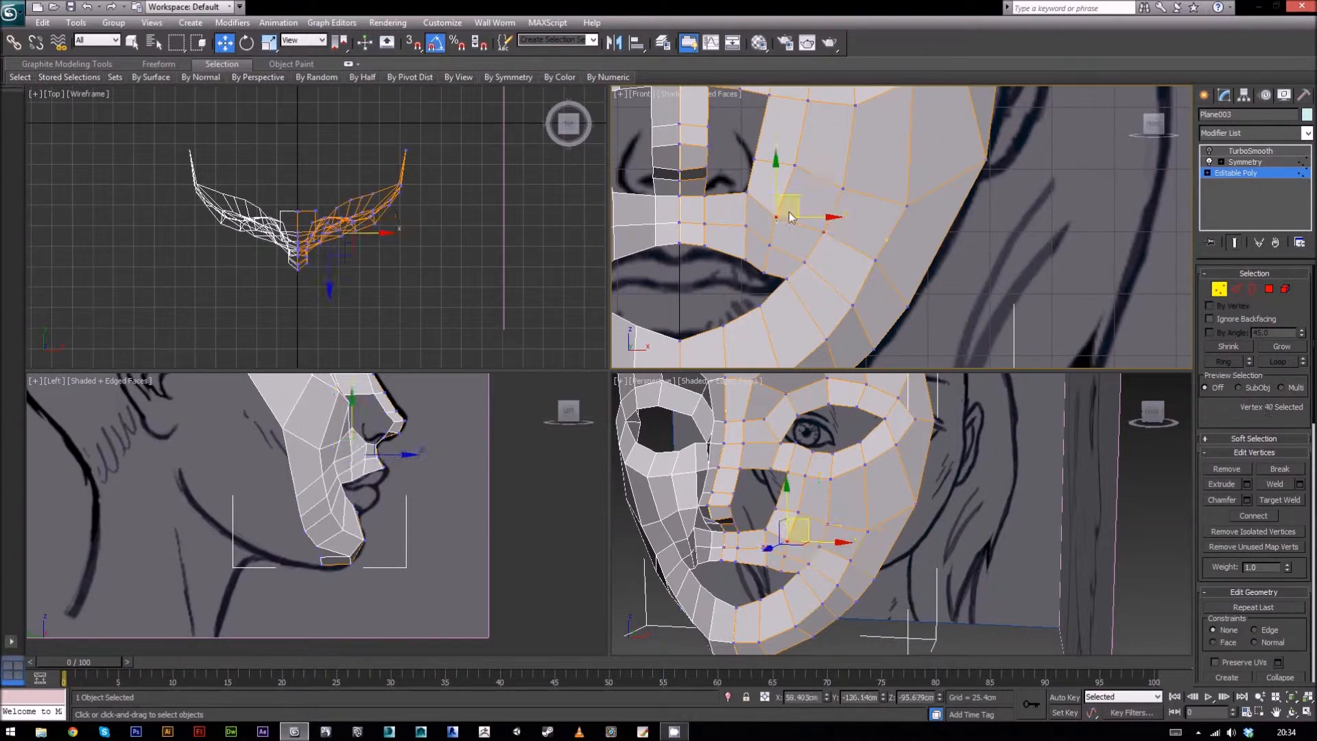
pyautogui.moveTo(799, 200); pyautogui.dragTo(800, 200)
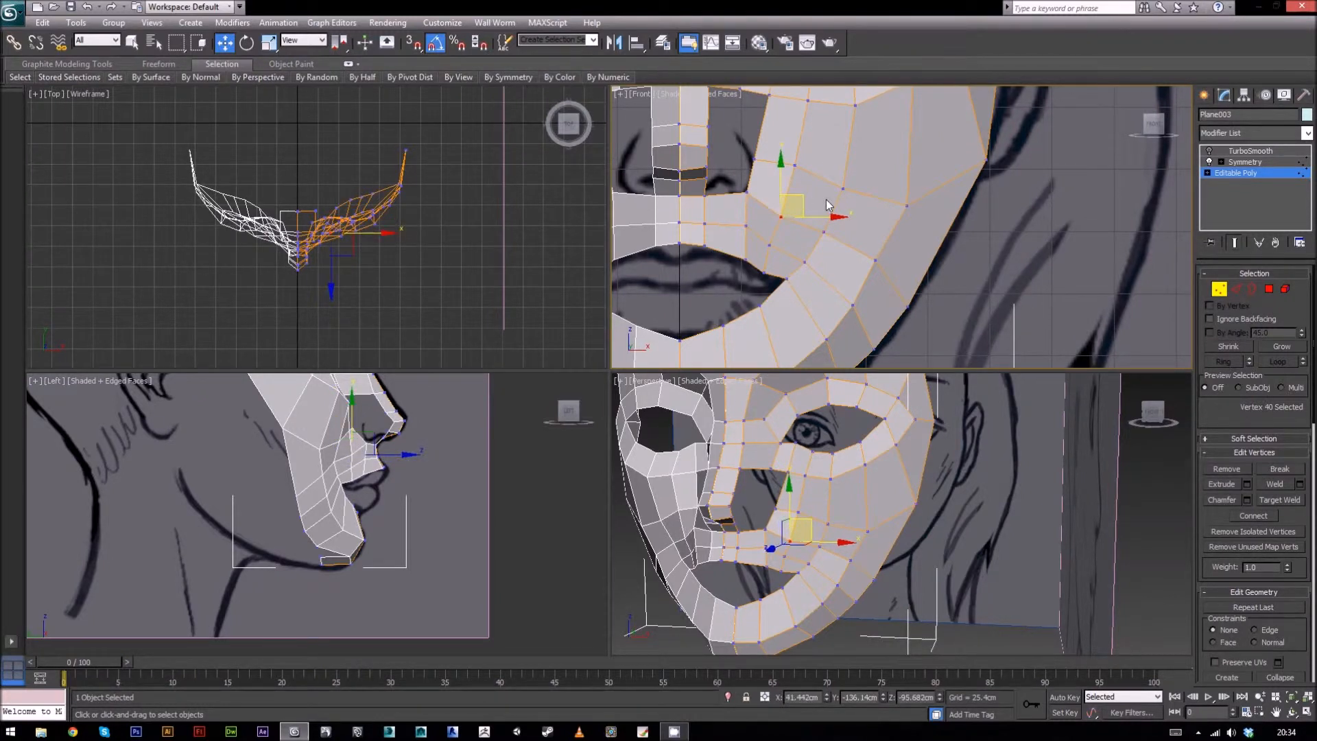
pyautogui.moveTo(800, 200); pyautogui.dragTo(809, 232, button='middle')
pyautogui.click(796, 217)
pyautogui.moveTo(796, 217); pyautogui.dragTo(795, 221)
pyautogui.scroll(-2, 842, 282)
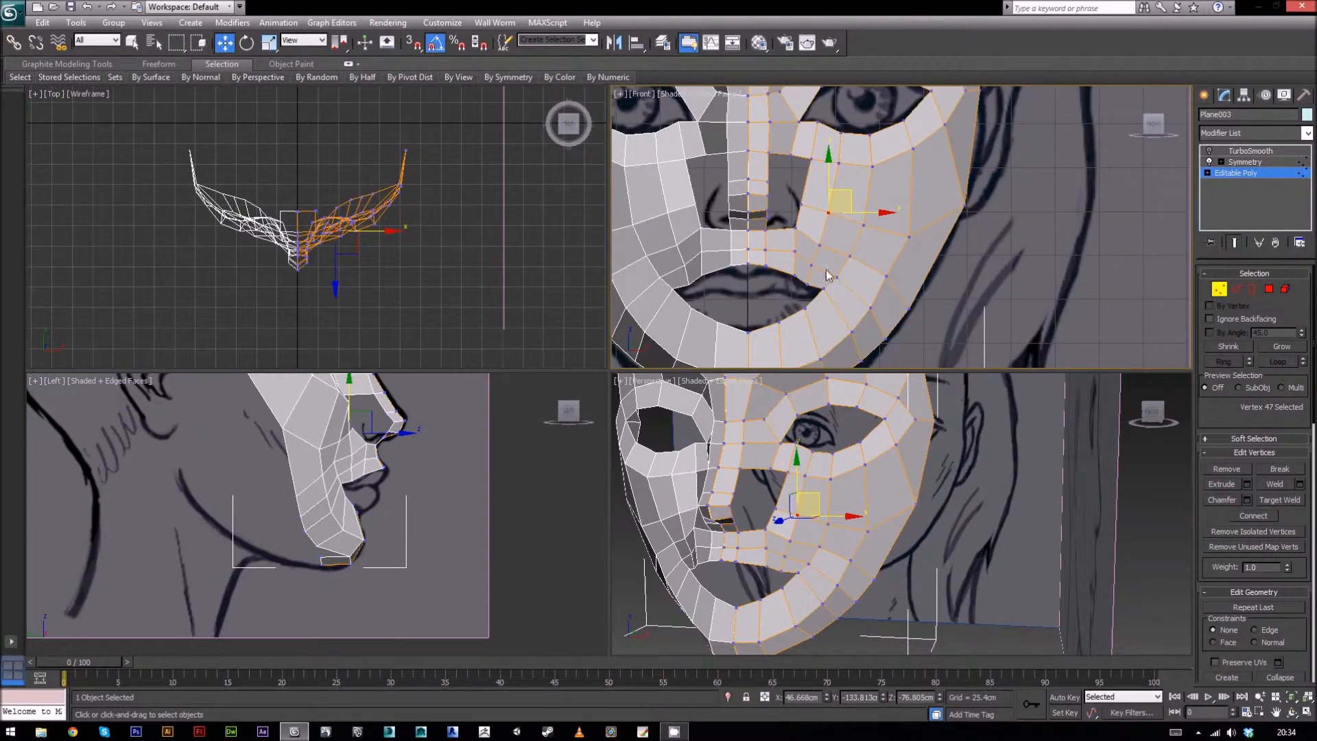
# Step: Move the outer vertex joining the cheek to the mouth ring slightly outward and down in the front view
pyautogui.scroll(-2, 871, 254)
pyautogui.moveTo(869, 247); pyautogui.dragTo(957, 259, button='middle')
pyautogui.click(870, 272)
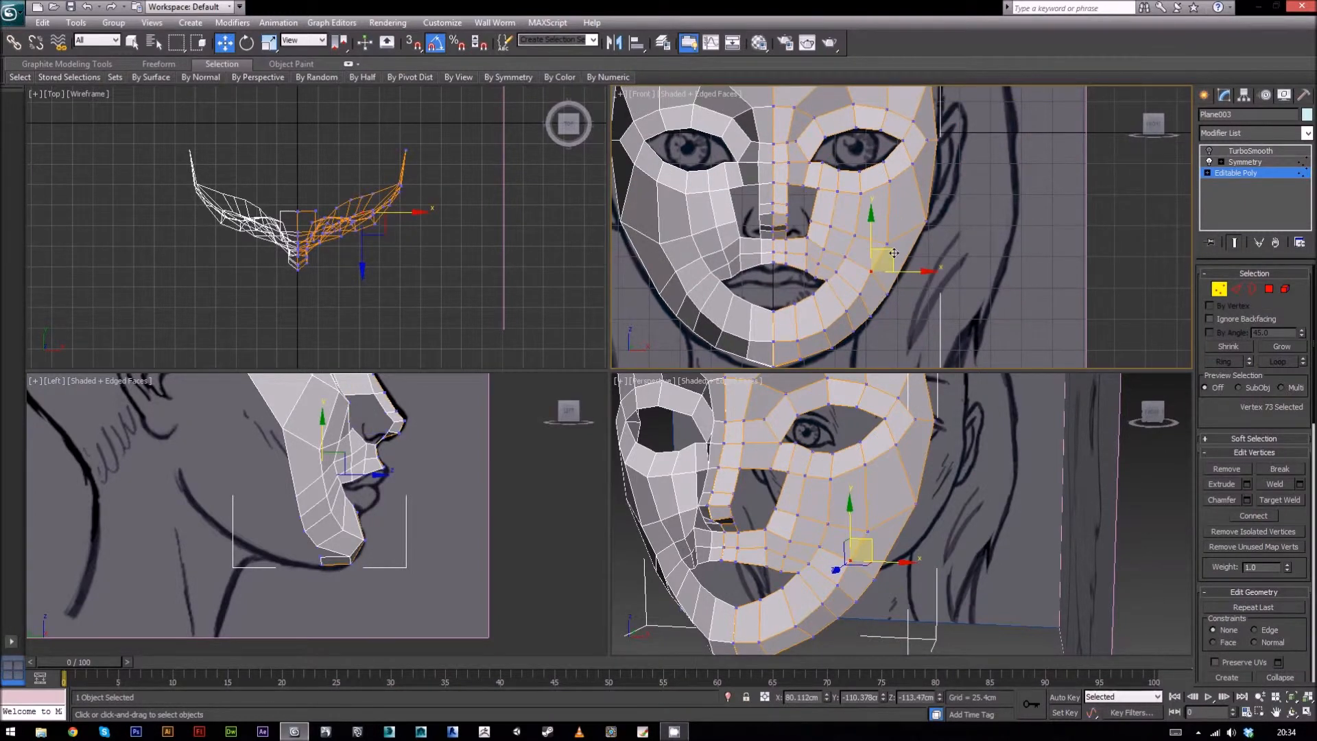
pyautogui.moveTo(894, 253); pyautogui.dragTo(896, 256)
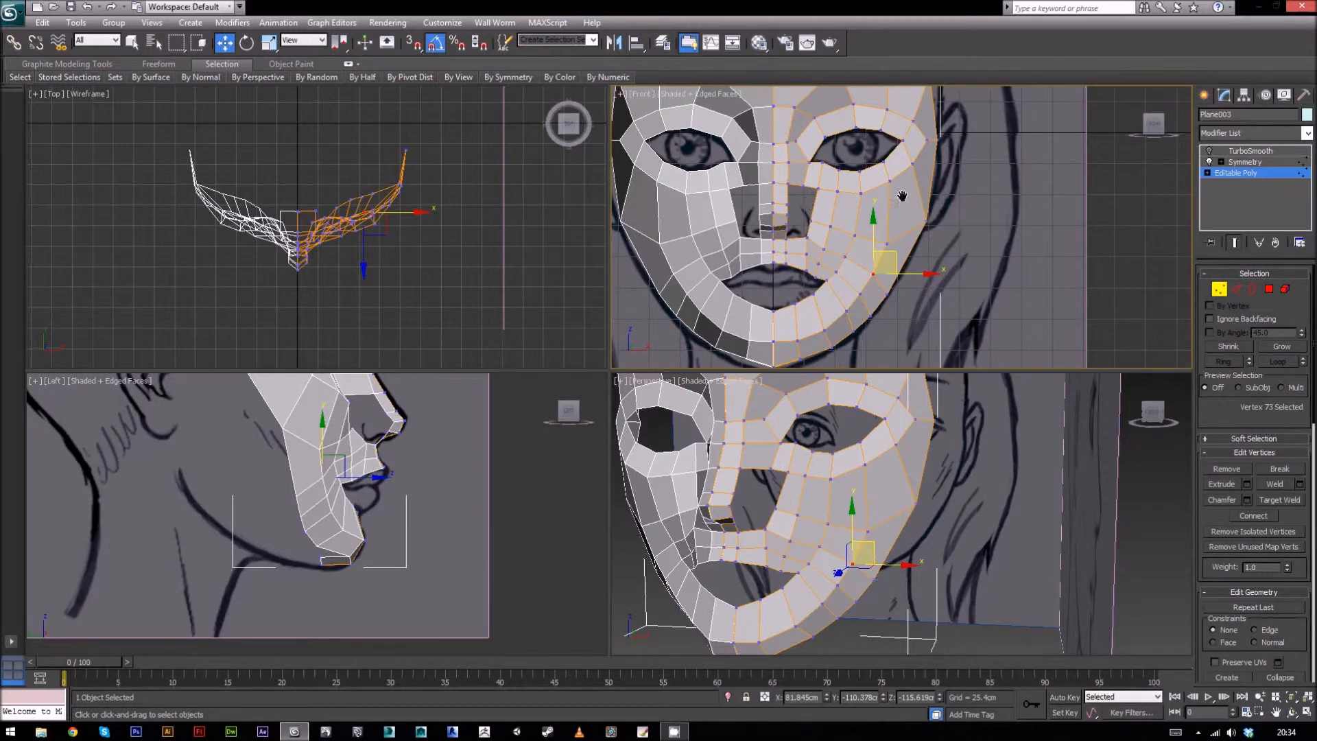
# Step: Move the front underside chin vertex beside the centre line slightly backward in the left view, following the profile sketch
pyautogui.scroll(2, 808, 203)
pyautogui.moveTo(864, 239); pyautogui.dragTo(812, 169, button='middle')
pyautogui.moveTo(826, 282); pyautogui.dragTo(816, 271, button='middle')
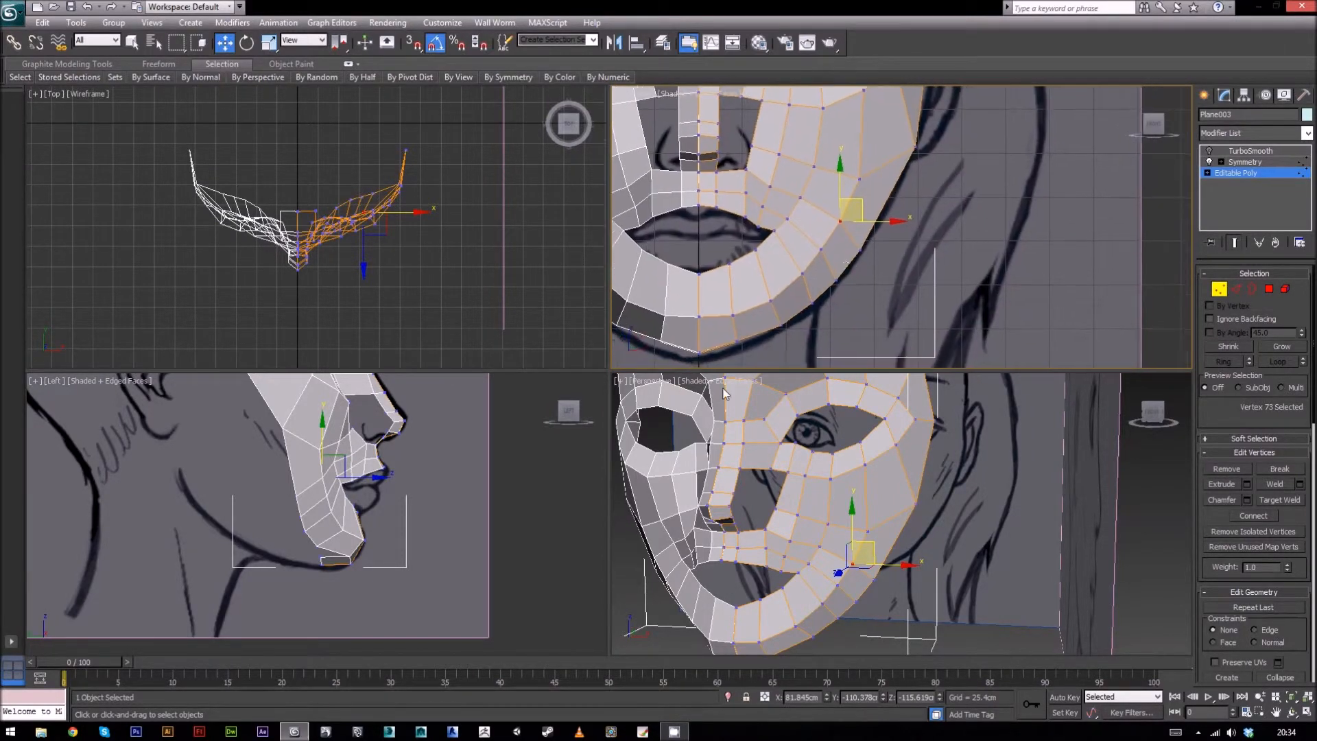
pyautogui.moveTo(731, 334)
pyautogui.mouseDown()
pyautogui.moveTo(754, 348)
pyautogui.moveTo(752, 329)
pyautogui.mouseUp()
pyautogui.moveTo(771, 302); pyautogui.dragTo(800, 228, button='middle')
pyautogui.moveTo(715, 268); pyautogui.dragTo(749, 271)
pyautogui.scroll(3, 320, 570)
pyautogui.moveTo(320, 570); pyautogui.dragTo(402, 505, button='middle')
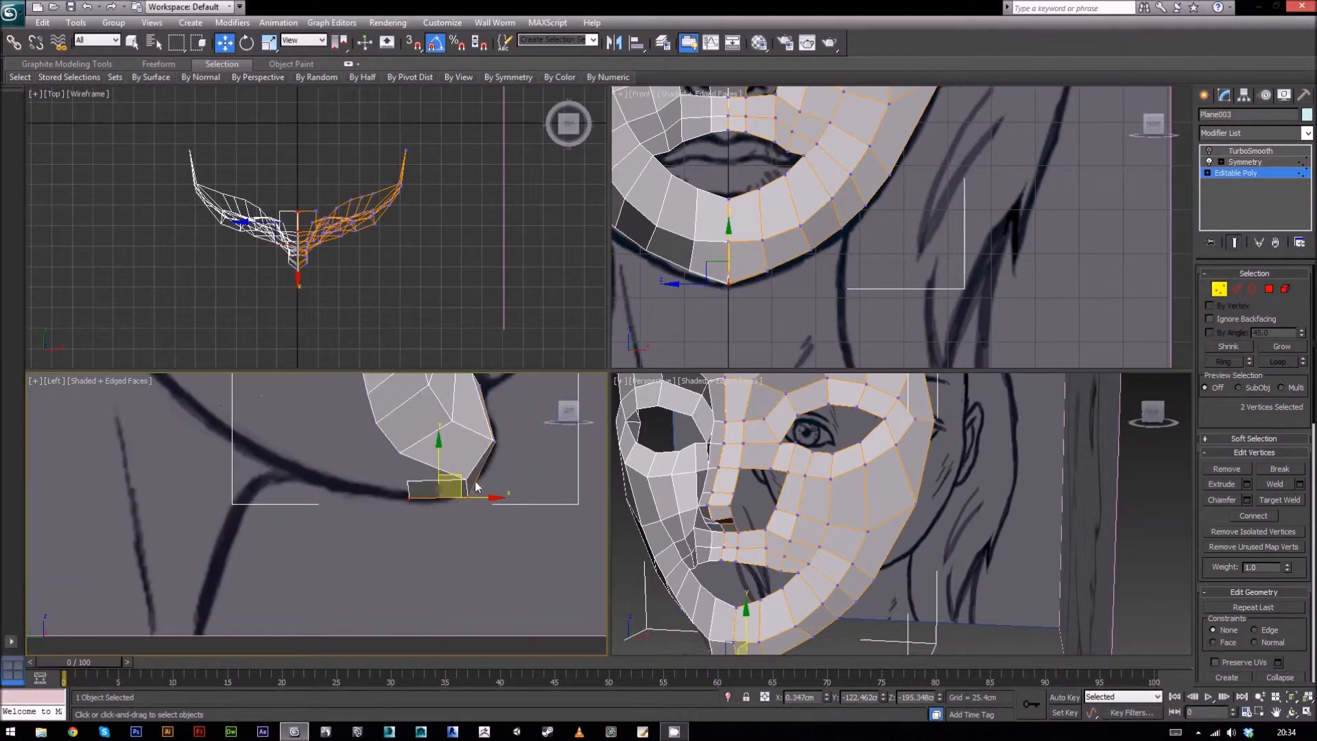
pyautogui.moveTo(458, 480); pyautogui.dragTo(456, 476)
pyautogui.click(460, 489)
pyautogui.click(468, 479)
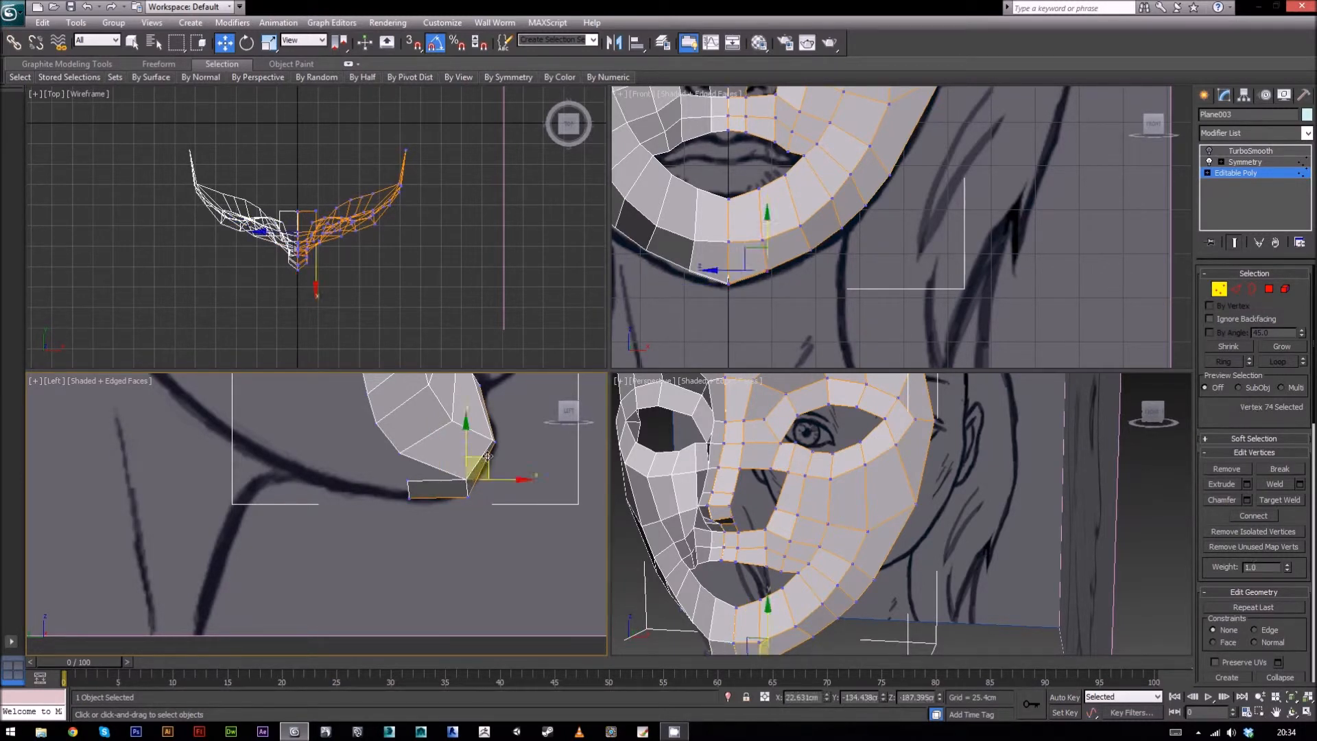
pyautogui.moveTo(487, 455); pyautogui.dragTo(467, 459)
# Step: Nudge the rear underside chin vertex slightly back and down, and adjust the two vertices below the lower lip in the left view
pyautogui.click(410, 480)
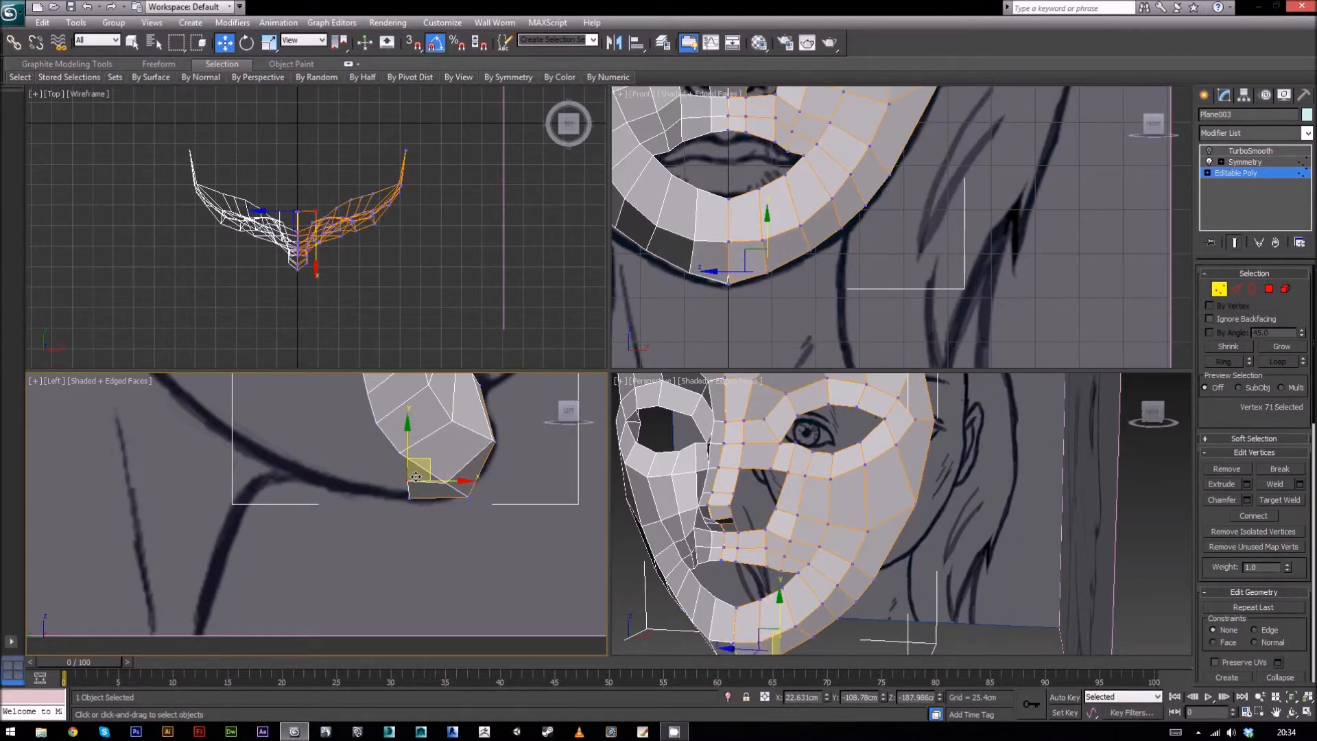
pyautogui.moveTo(433, 457); pyautogui.dragTo(429, 459)
pyautogui.scroll(-5, 501, 452)
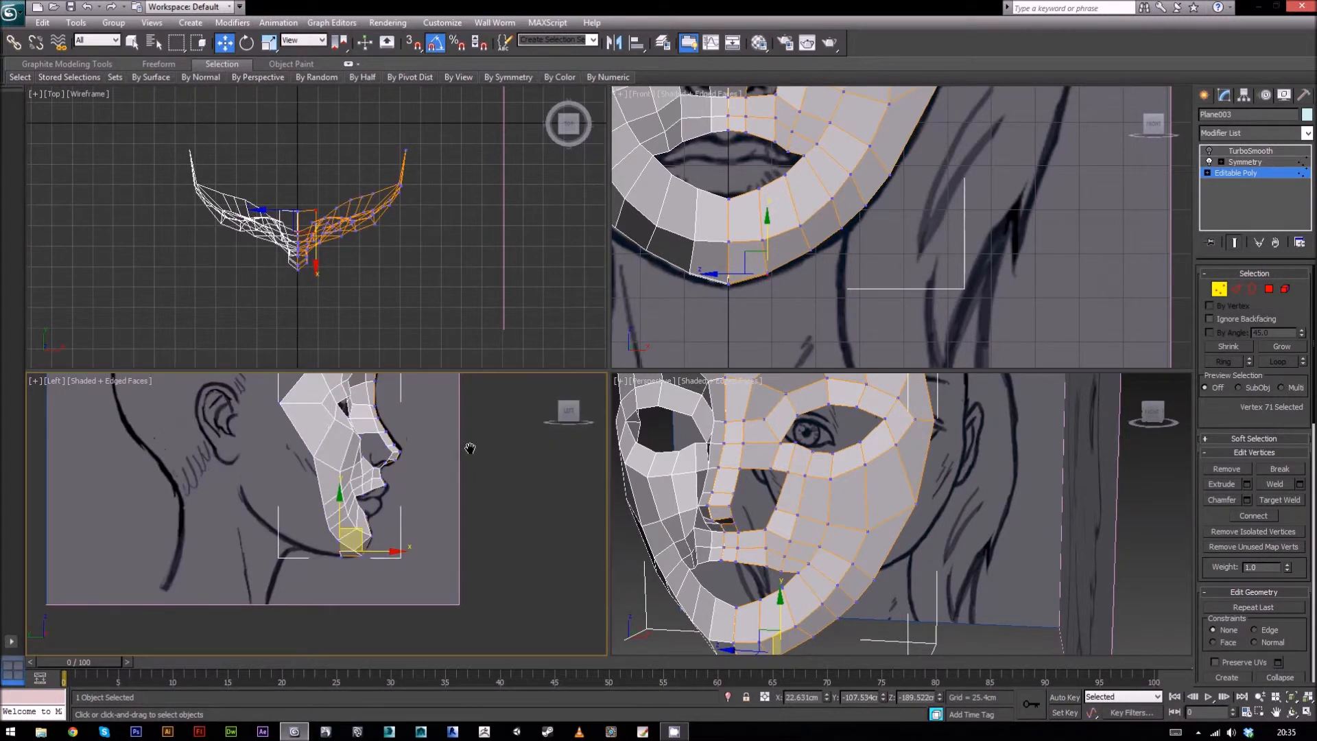
pyautogui.scroll(3, 277, 468)
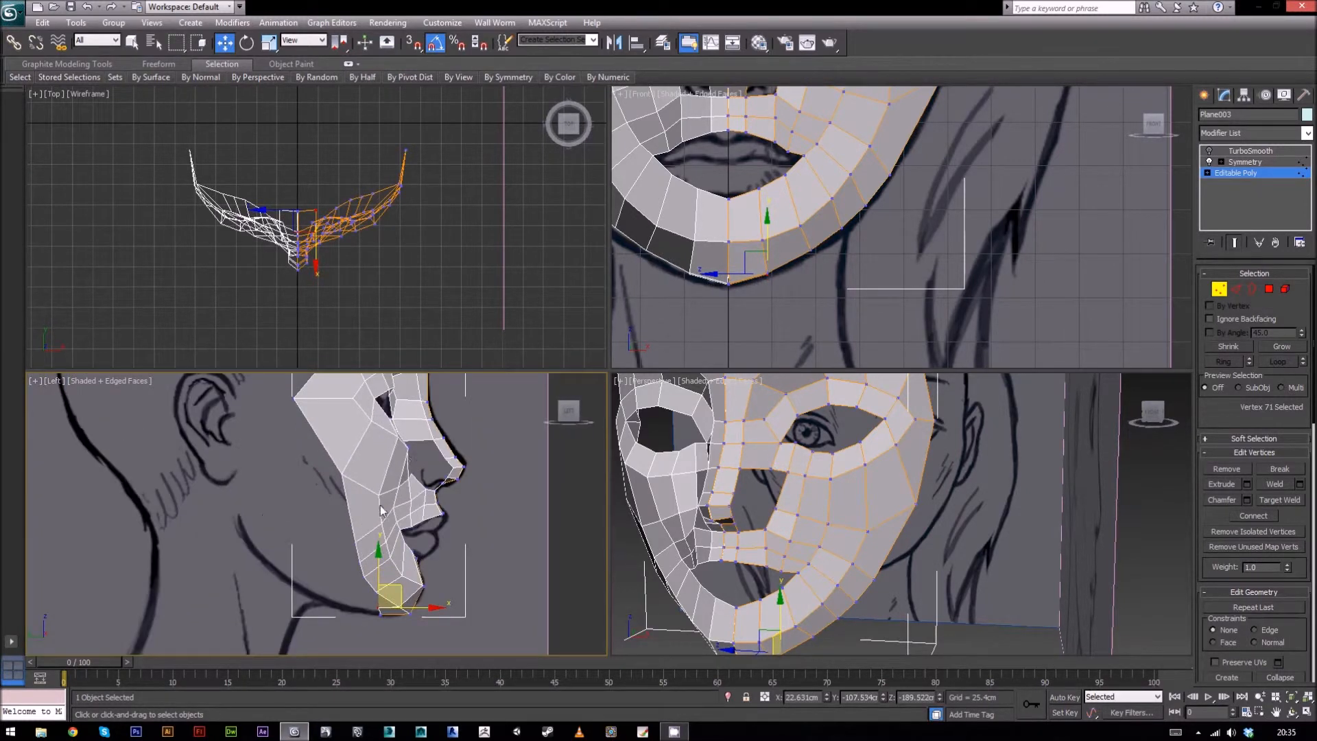
pyautogui.scroll(2, 438, 556)
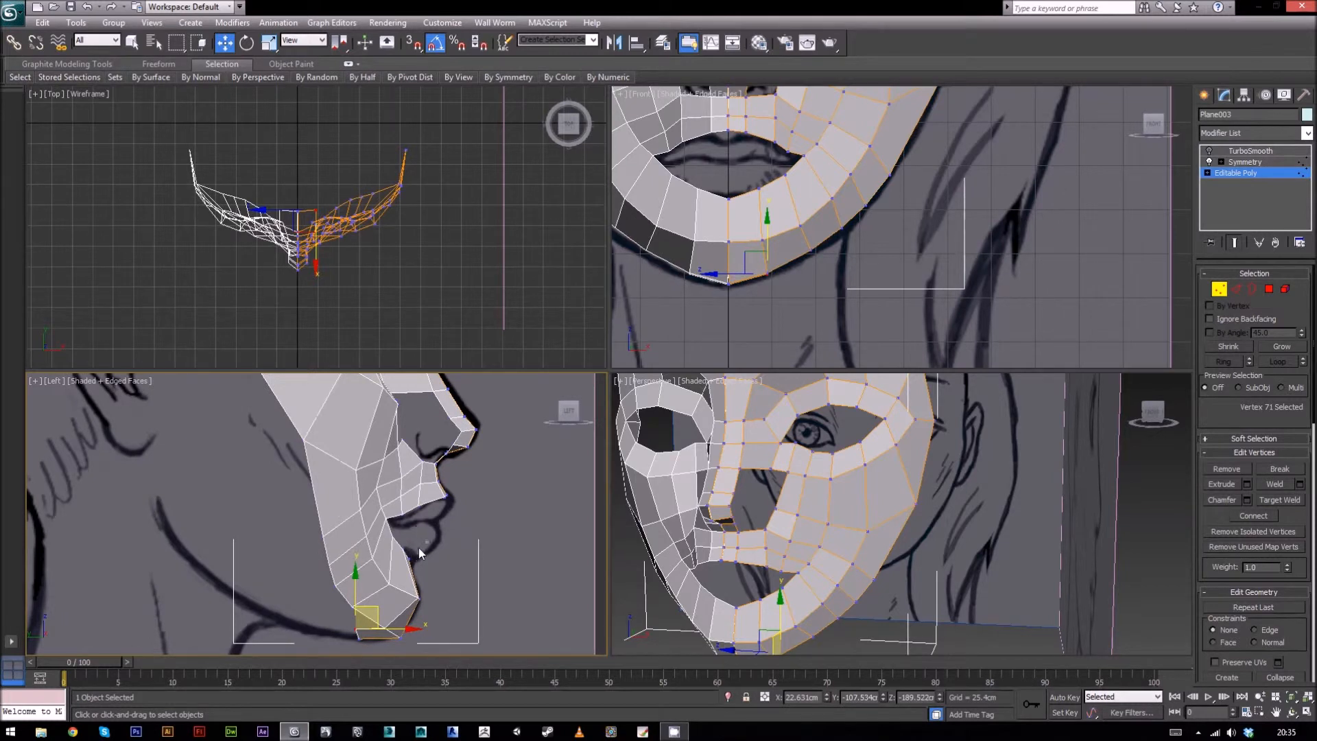
pyautogui.moveTo(403, 561); pyautogui.dragTo(405, 562)
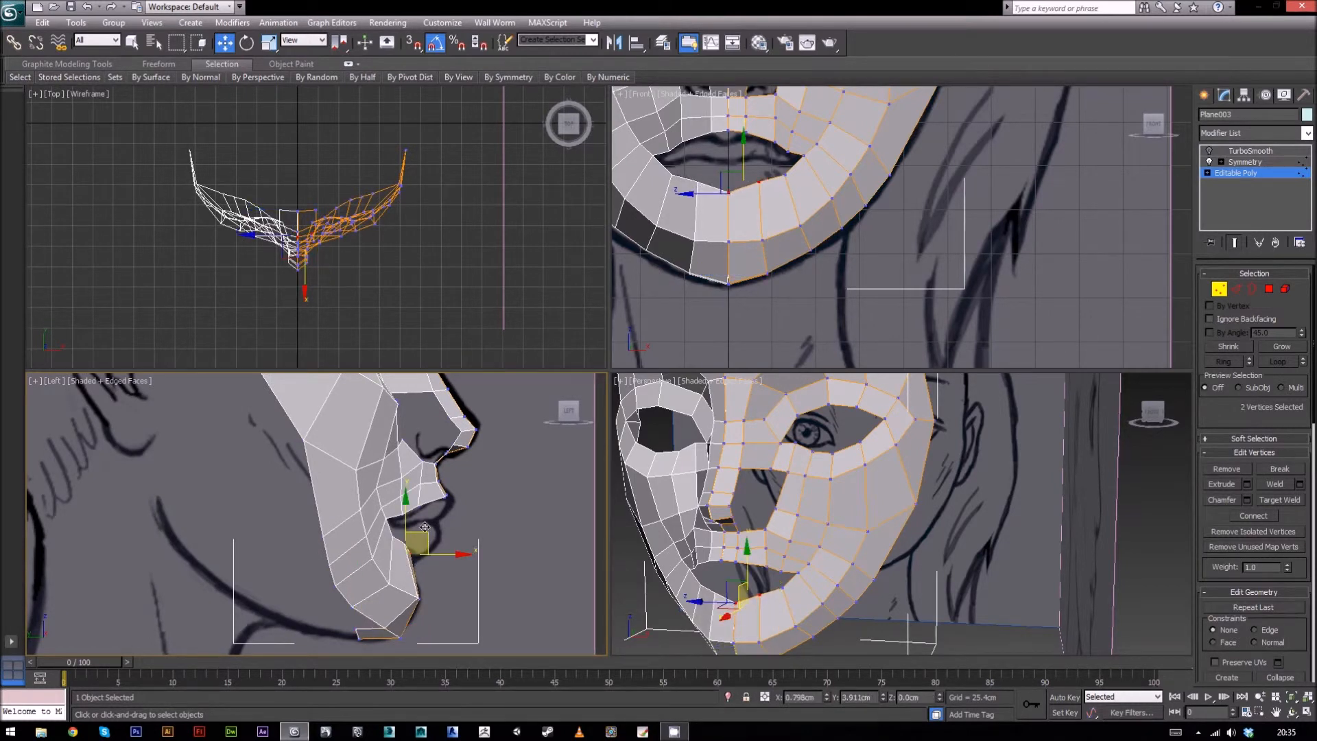
# Step: Lower the mouth-ring vertex beside the lower lip's centre and shift the one near the mouth corner outward and down in the front view
pyautogui.moveTo(937, 243); pyautogui.dragTo(979, 334, button='middle')
pyautogui.click(782, 262)
pyautogui.click(801, 271)
pyautogui.moveTo(813, 251); pyautogui.dragTo(813, 260)
pyautogui.click(819, 266)
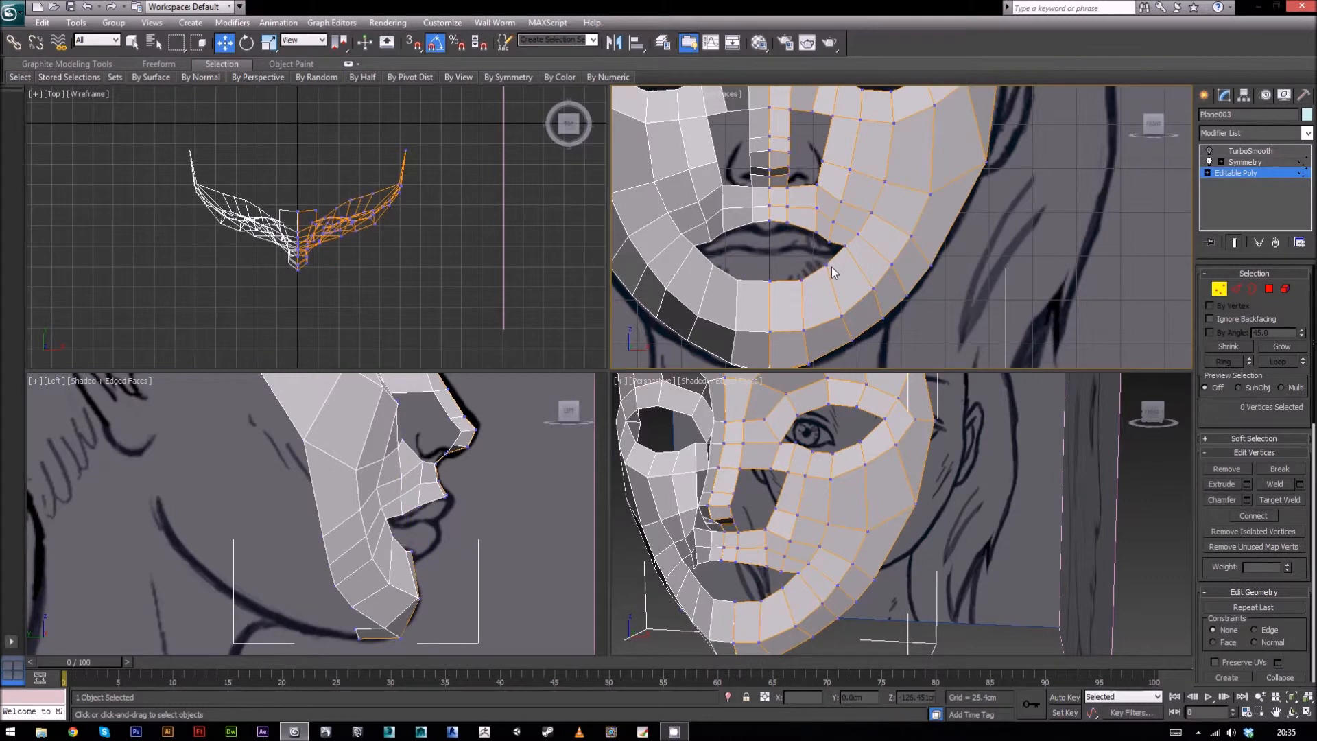
pyautogui.click(826, 265)
pyautogui.moveTo(846, 247); pyautogui.dragTo(856, 252)
pyautogui.scroll(-5, 978, 267)
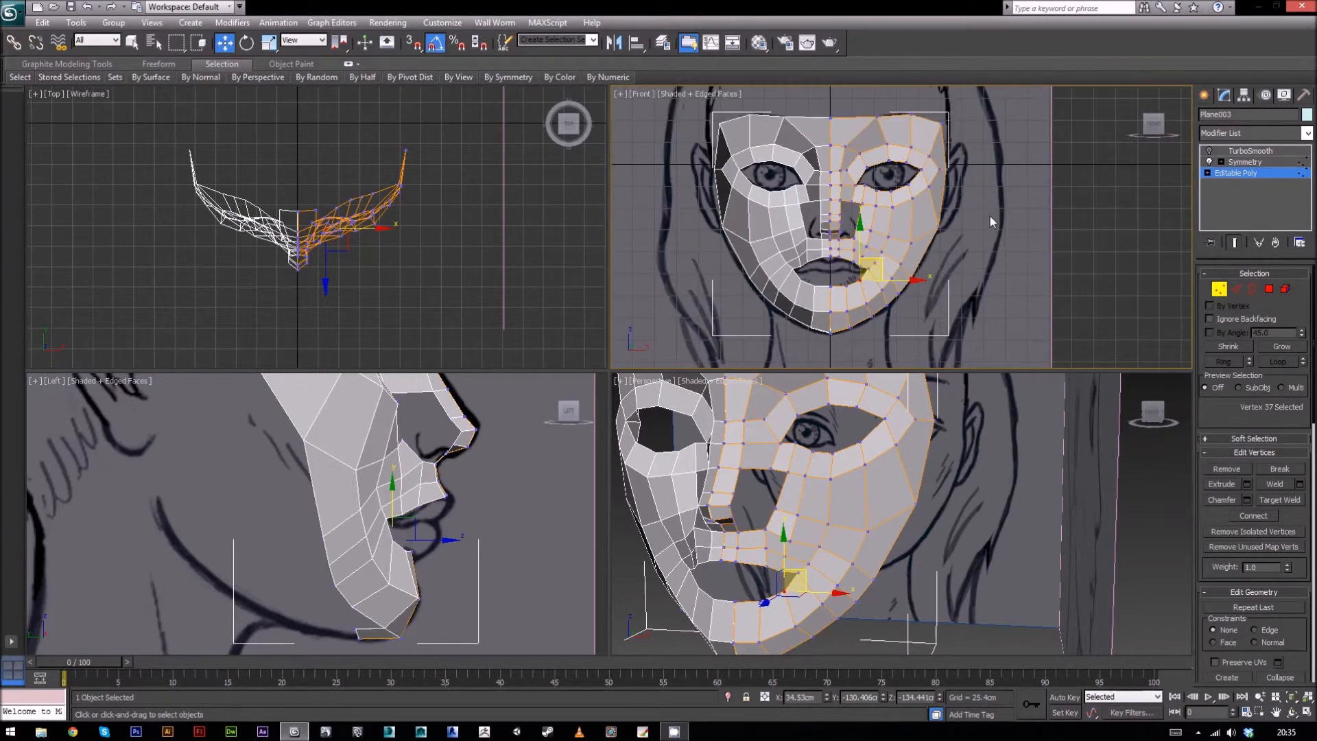
# Step: Turn on the TurboSmooth result and hide the edges in the perspective view to inspect the smoothed face from below
pyautogui.keyDown('alt'); pyautogui.moveTo(858, 545); pyautogui.dragTo(933, 505, button='middle'); pyautogui.keyUp('alt')
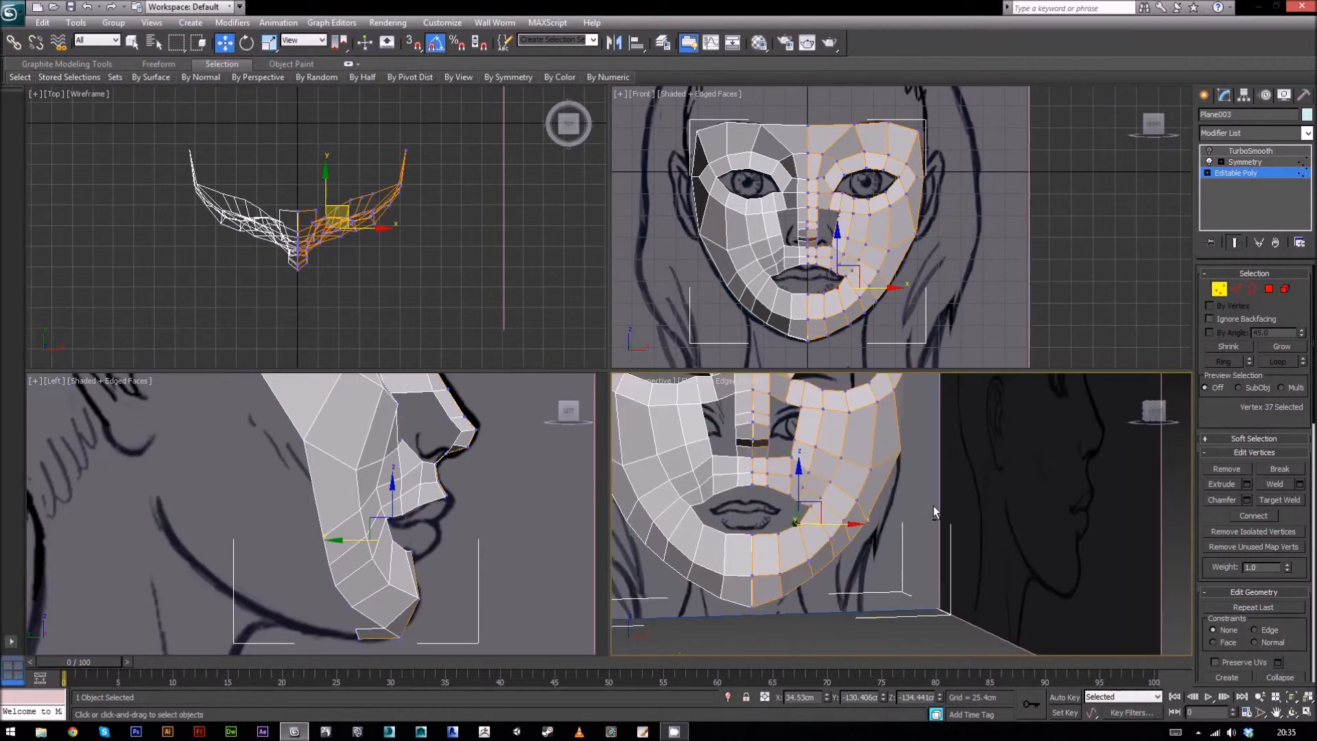
pyautogui.click(1209, 150)
pyautogui.moveTo(940, 536); pyautogui.dragTo(957, 539, button='middle')
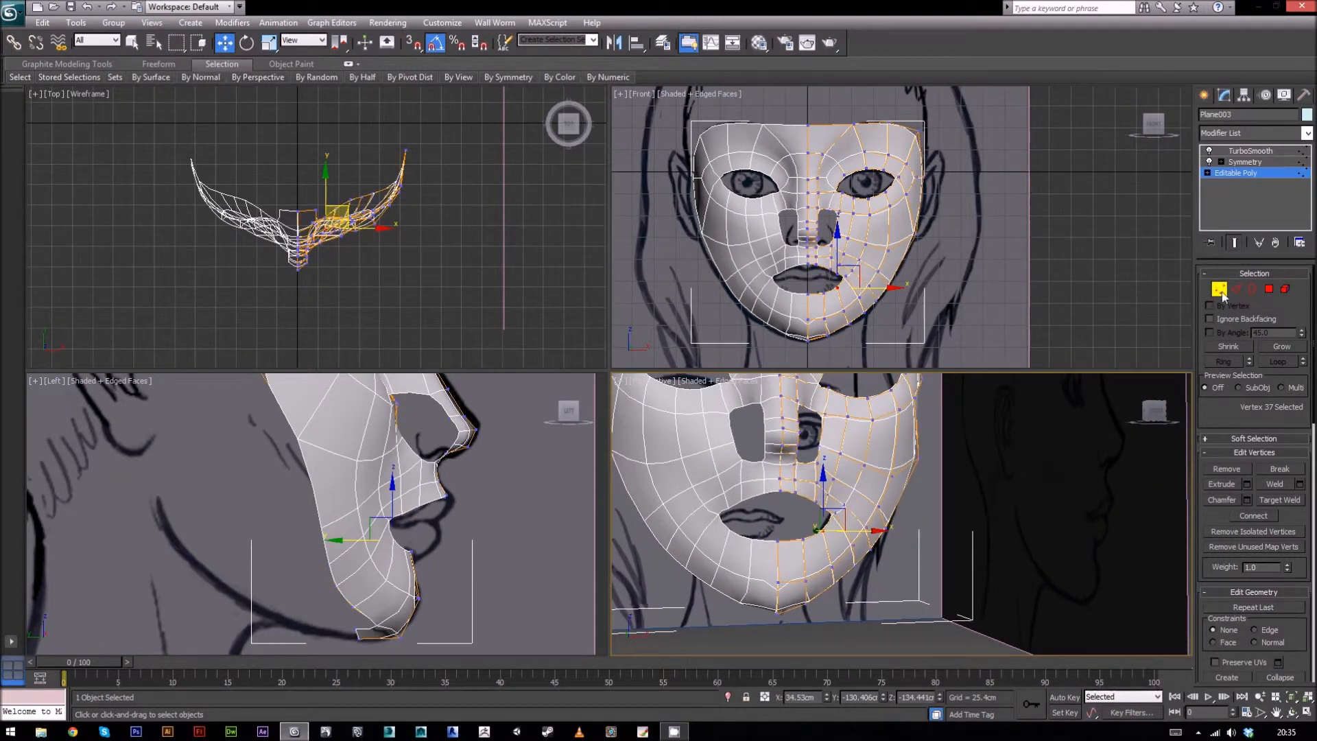
pyautogui.click(1219, 290)
pyautogui.moveTo(953, 456); pyautogui.dragTo(973, 503, button='middle')
pyautogui.scroll(-3, 972, 503)
pyautogui.press('F4')
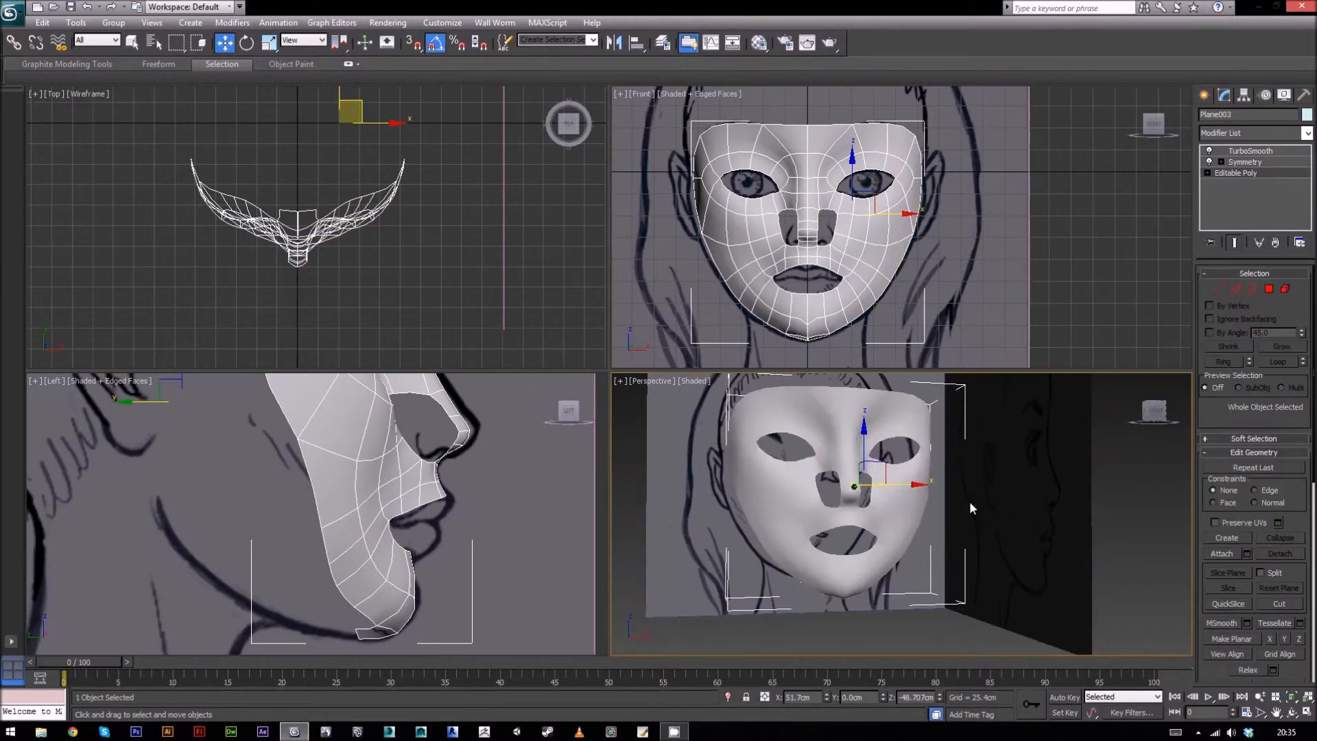
pyautogui.scroll(3, 973, 534)
pyautogui.keyDown('alt'); pyautogui.moveTo(994, 527); pyautogui.dragTo(819, 612, button='middle'); pyautogui.keyUp('alt')
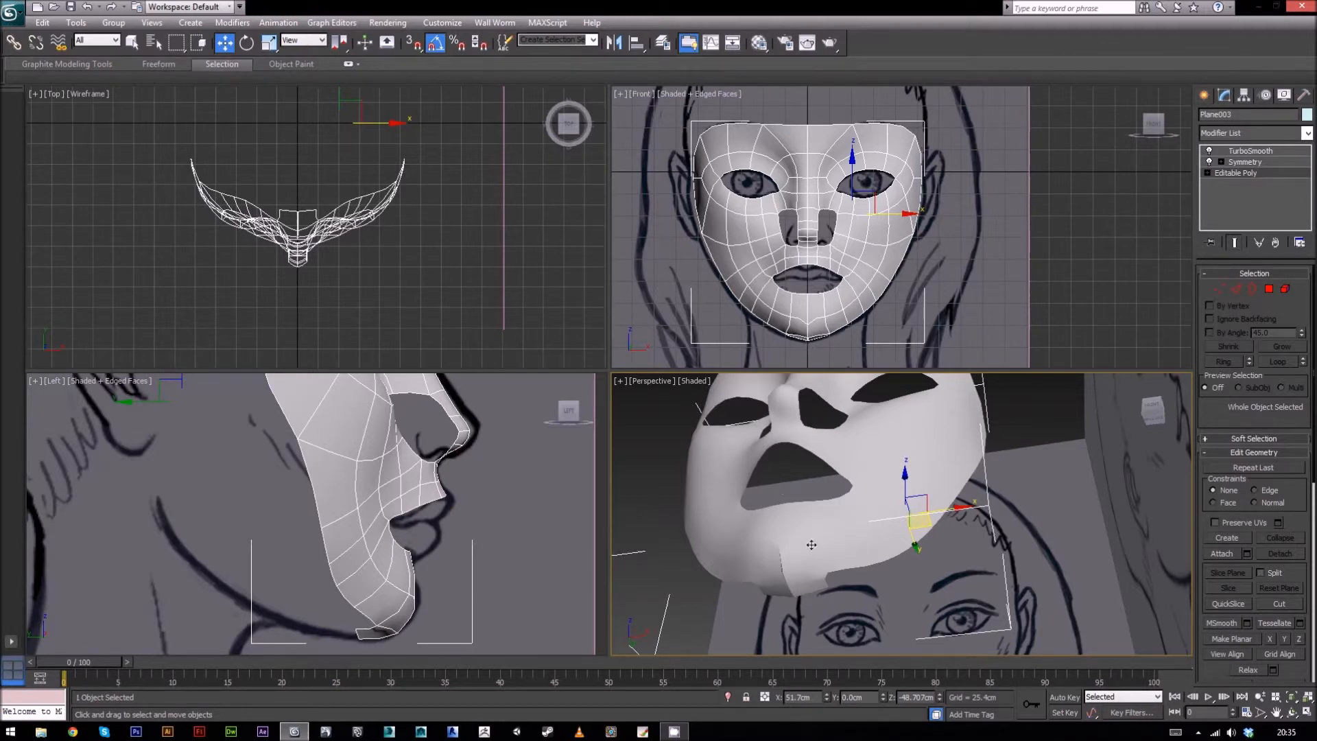
pyautogui.keyDown('alt'); pyautogui.moveTo(838, 505); pyautogui.dragTo(906, 12, button='middle'); pyautogui.keyUp('alt')
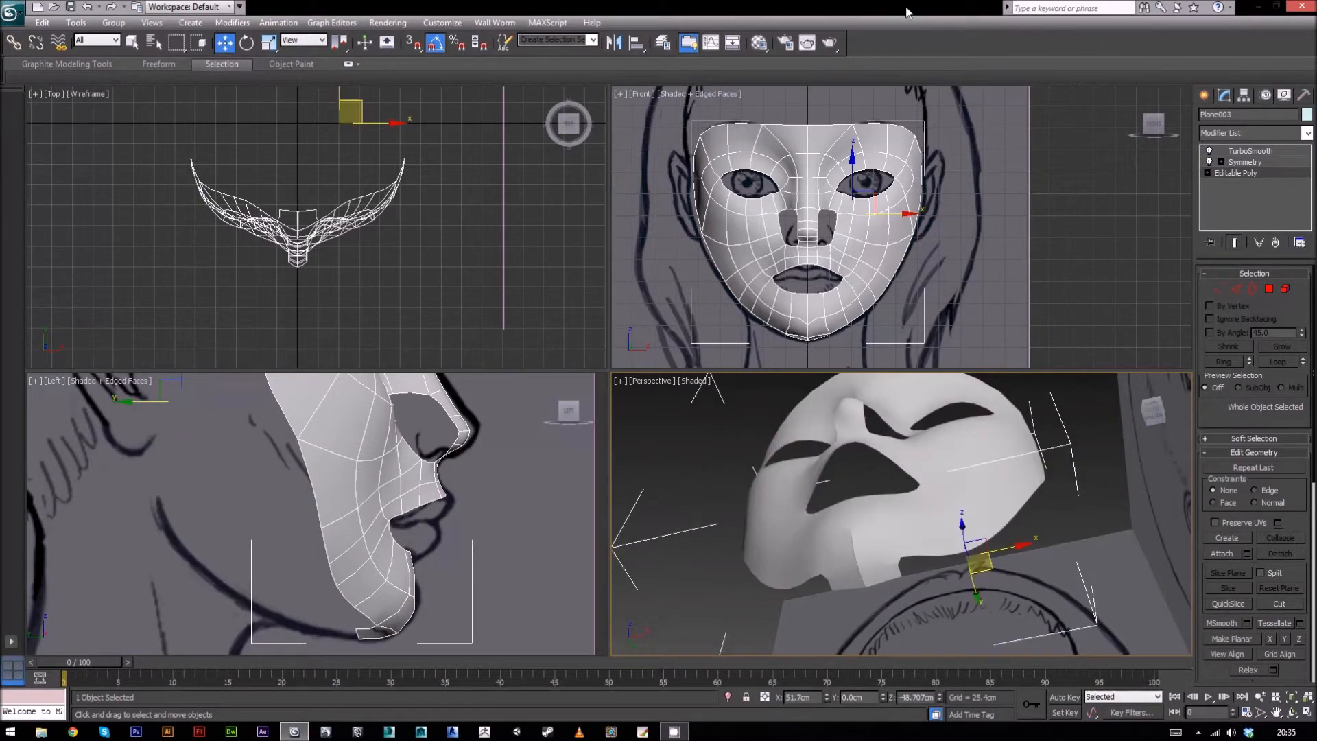
pyautogui.moveTo(947, 487)
pyautogui.mouseDown(button='middle')
pyautogui.moveTo(941, 464)
pyautogui.moveTo(947, 478)
pyautogui.mouseUp(button='middle')
# Step: Turn off the TurboSmooth result and shift the two bottom chin vertices sideways onto the symmetry line in the front view
pyautogui.click(1219, 288)
pyautogui.rightClick(1048, 254)
pyautogui.scroll(8, 851, 237)
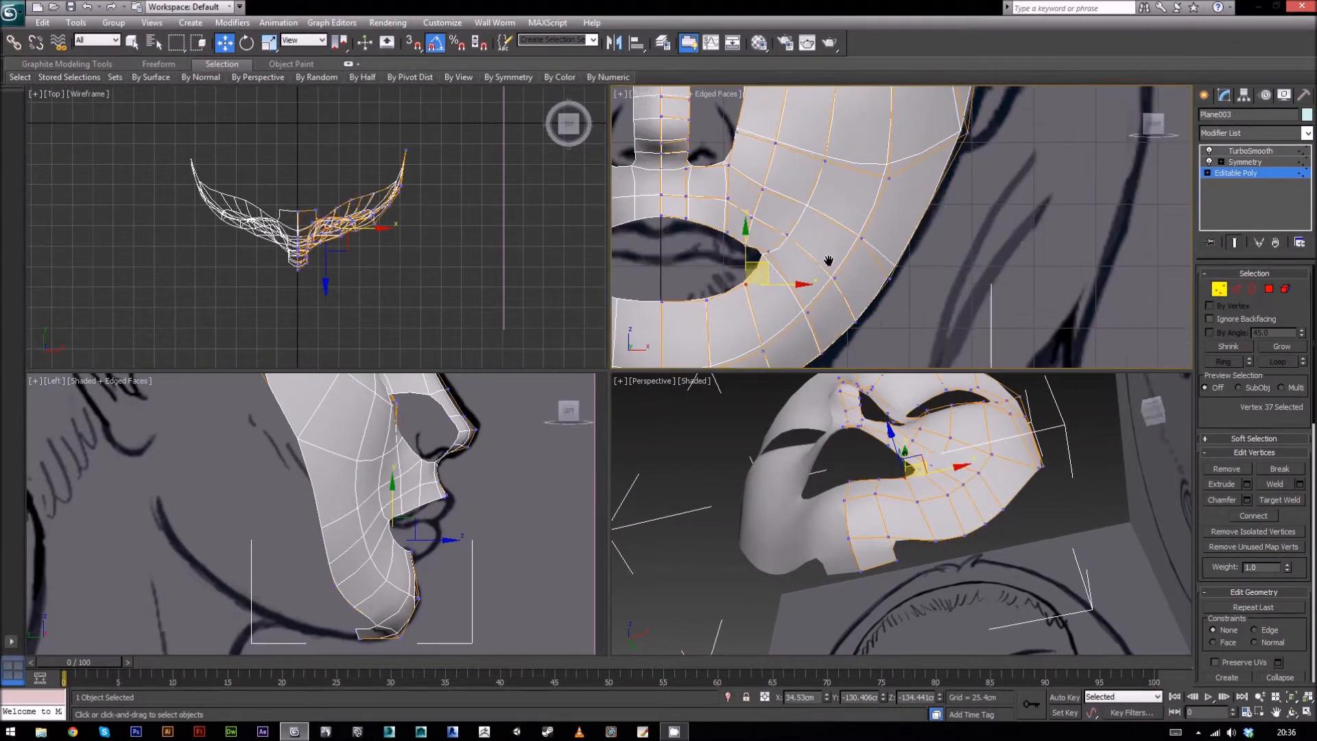
pyautogui.click(1217, 152)
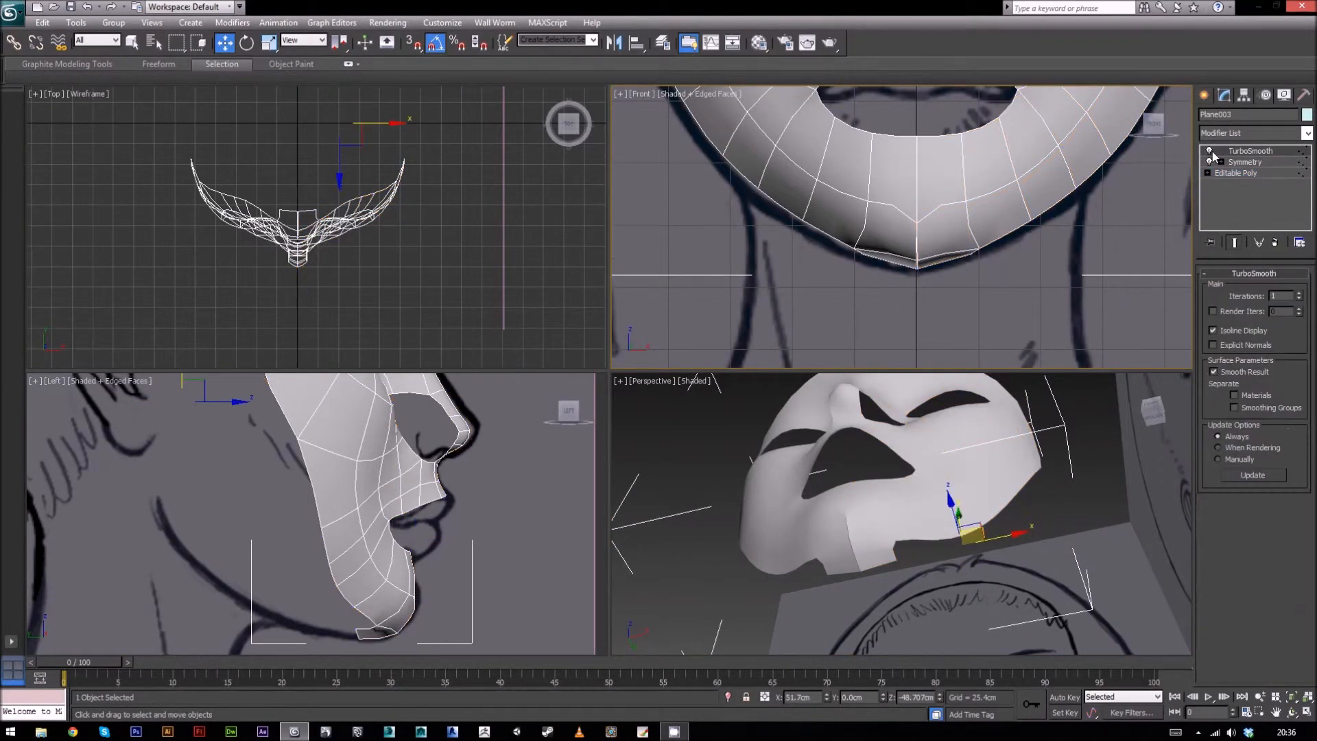
pyautogui.click(1209, 151)
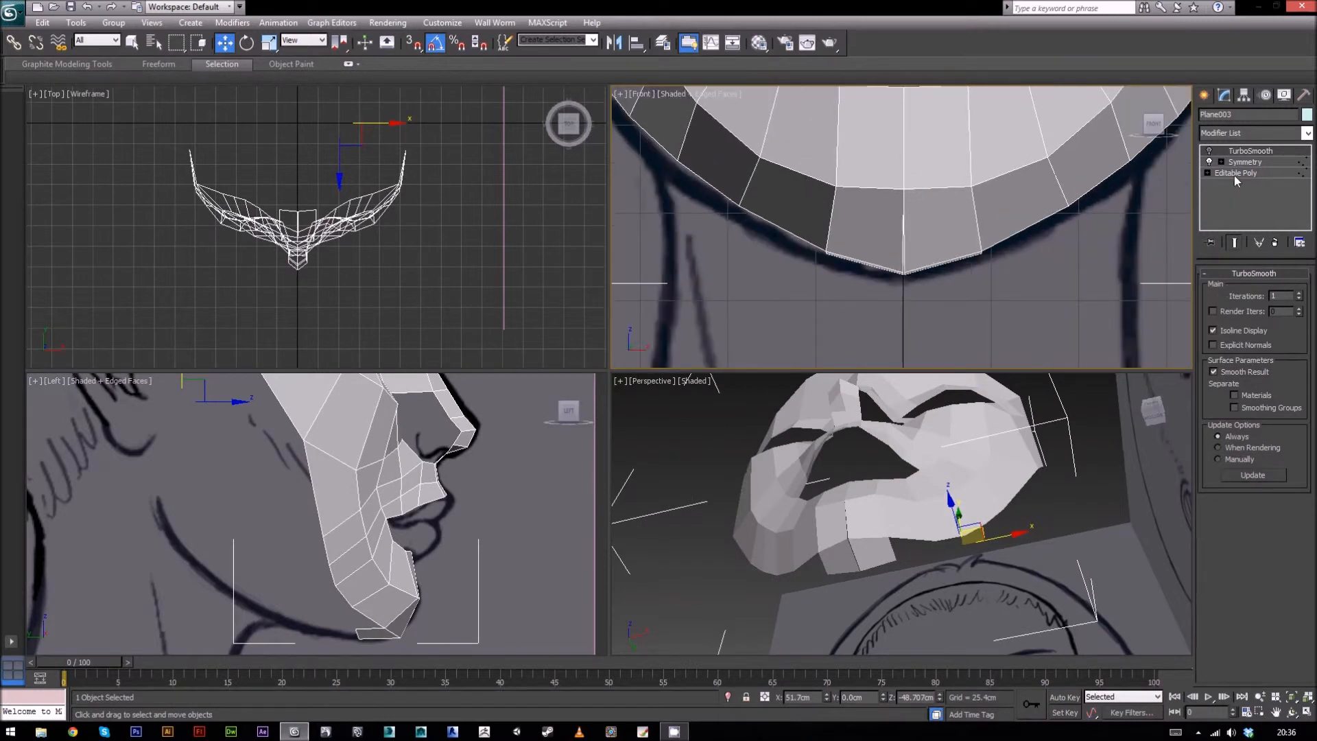
pyautogui.click(1233, 173)
pyautogui.moveTo(886, 265); pyautogui.dragTo(927, 274)
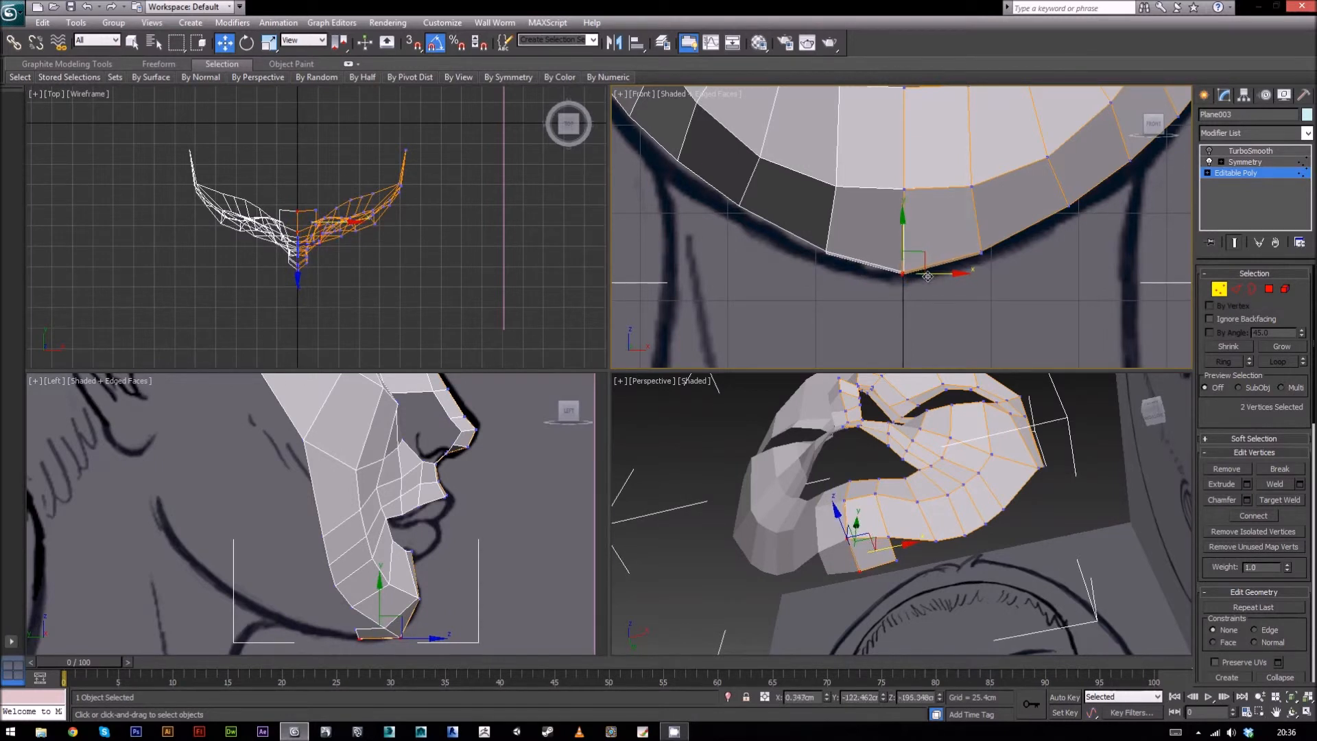
# Step: Turn the TurboSmooth result back on and inspect the chin's centre seam from below with vertex editing off
pyautogui.click(1210, 153)
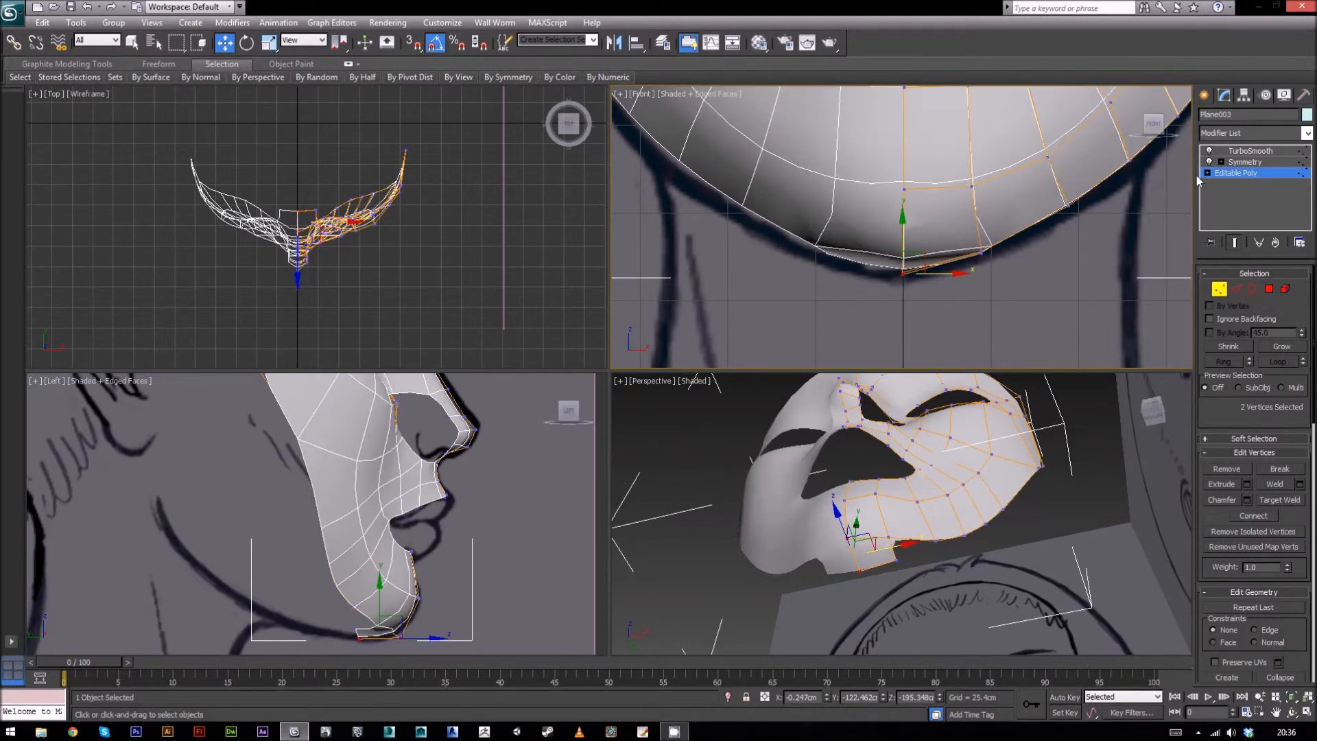
pyautogui.click(1226, 291)
pyautogui.keyDown('alt'); pyautogui.moveTo(944, 555); pyautogui.dragTo(881, 556, button='middle'); pyautogui.keyUp('alt')
pyautogui.scroll(3, 933, 267)
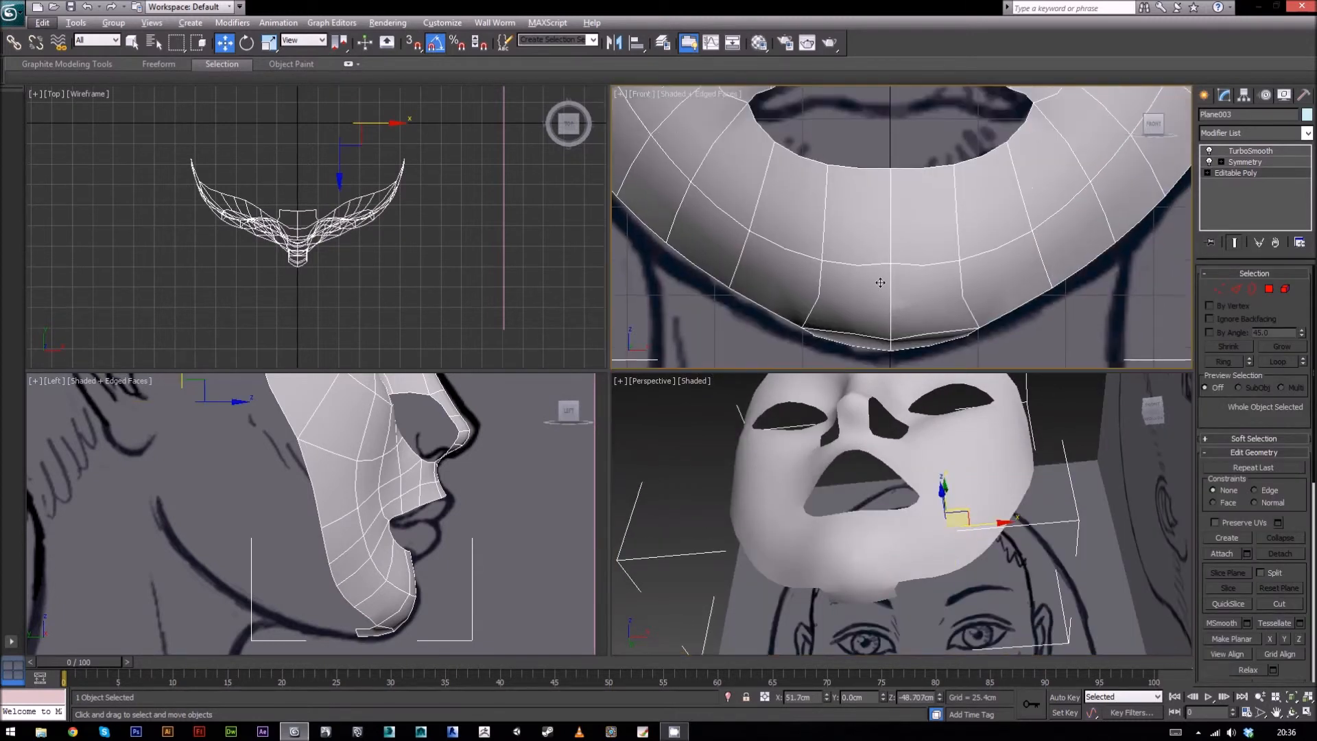
# Step: Shift the centre vertices on the front of the chin and under the lower lip sideways onto the symmetry line in the front view
pyautogui.click(1243, 163)
pyautogui.click(1229, 172)
pyautogui.click(1219, 289)
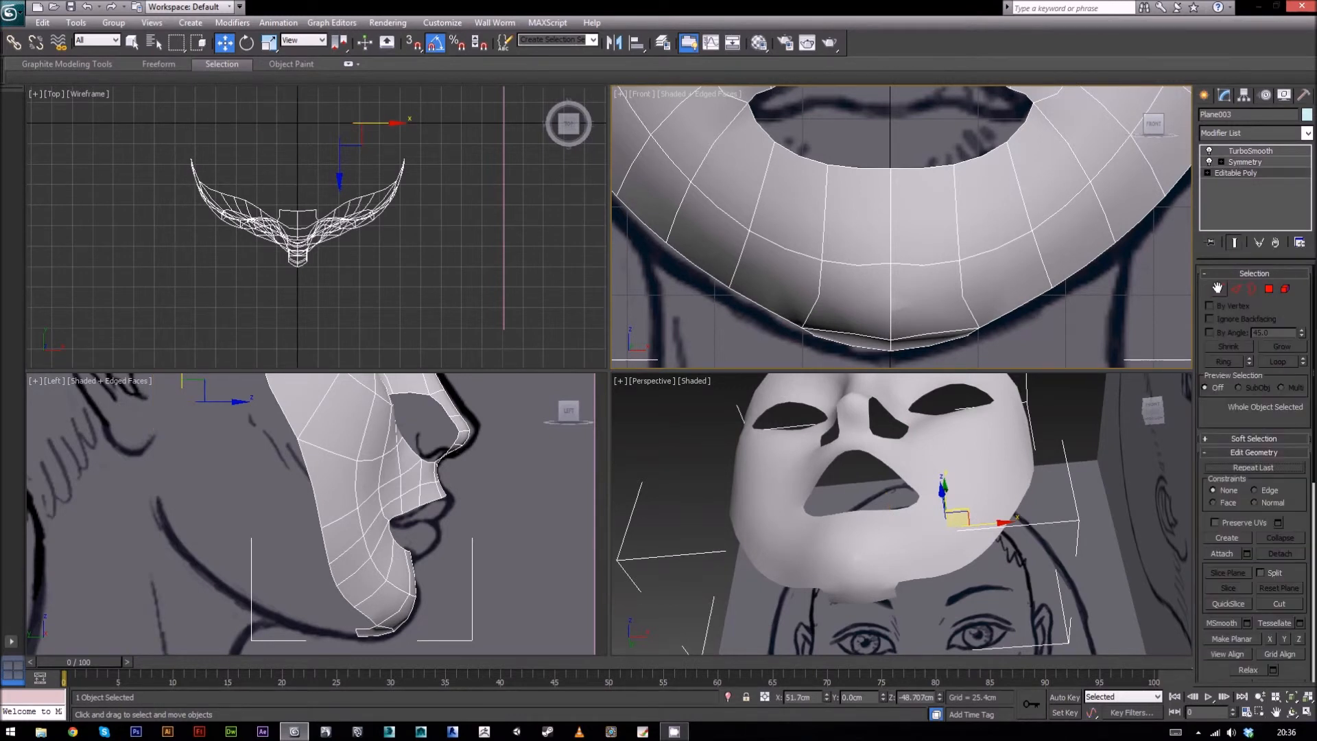
pyautogui.click(891, 271)
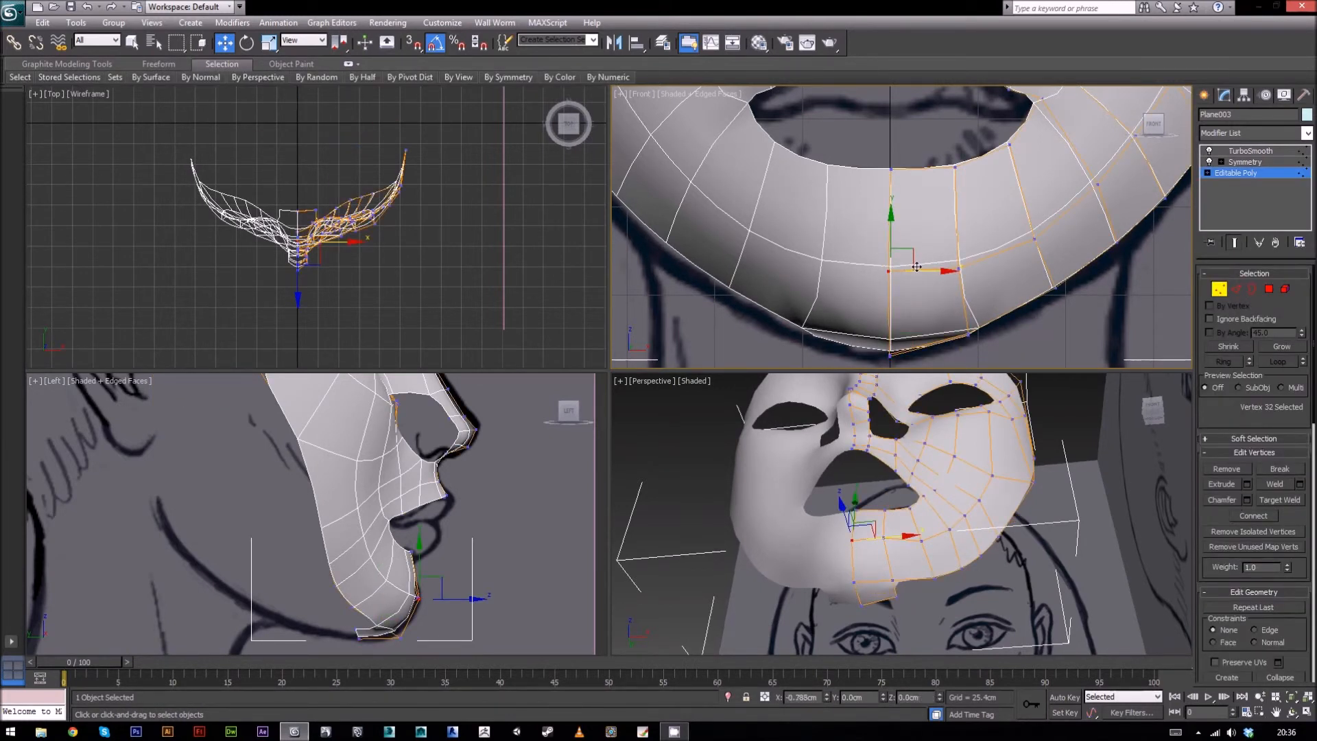
pyautogui.click(891, 169)
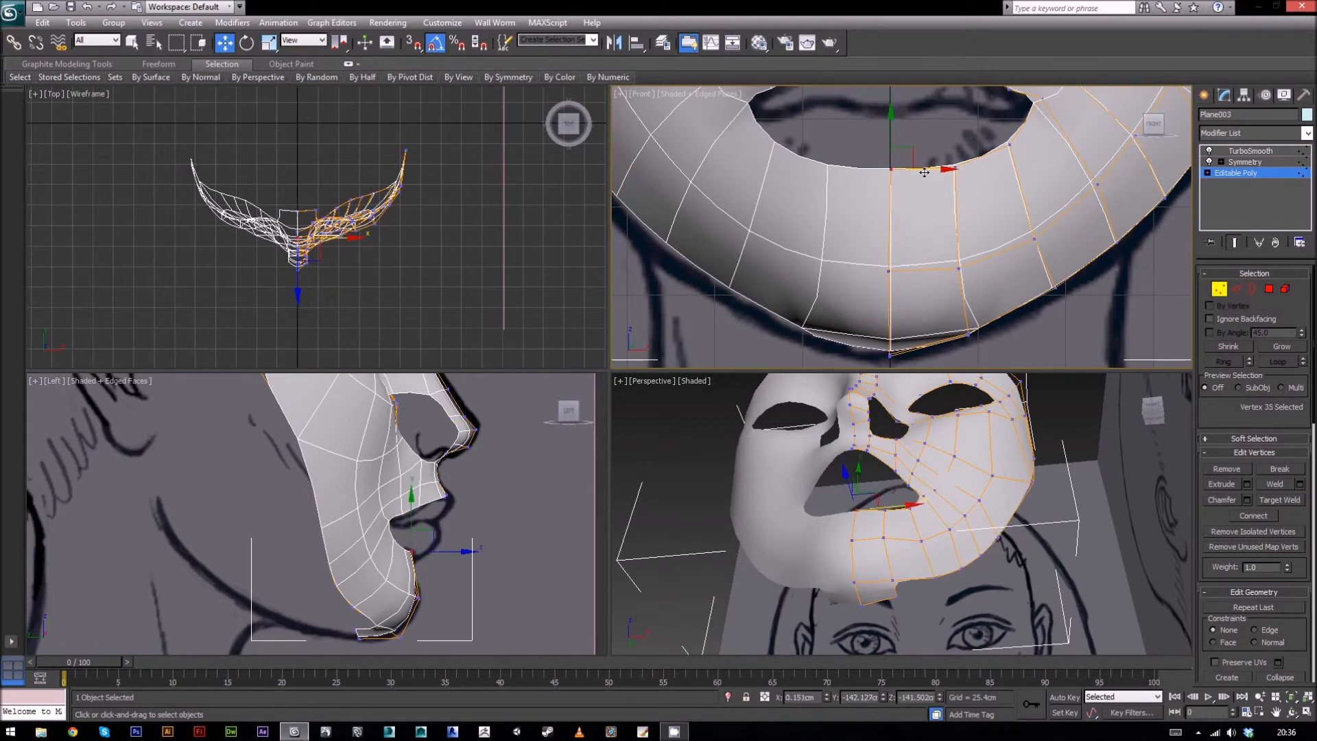
pyautogui.moveTo(923, 172); pyautogui.dragTo(920, 172)
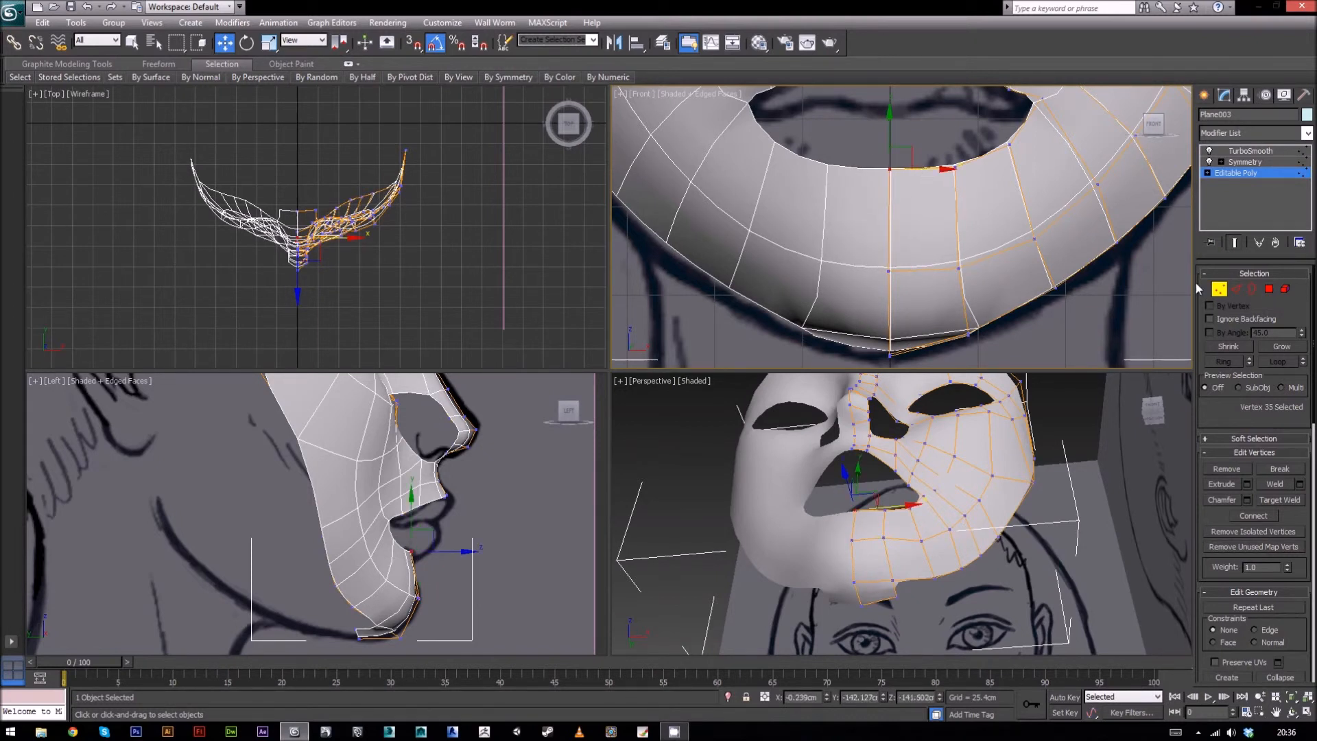
# Step: Leave vertex editing and examine the smoothed face from below and from the front in the perspective view
pyautogui.click(1219, 289)
pyautogui.click(943, 542)
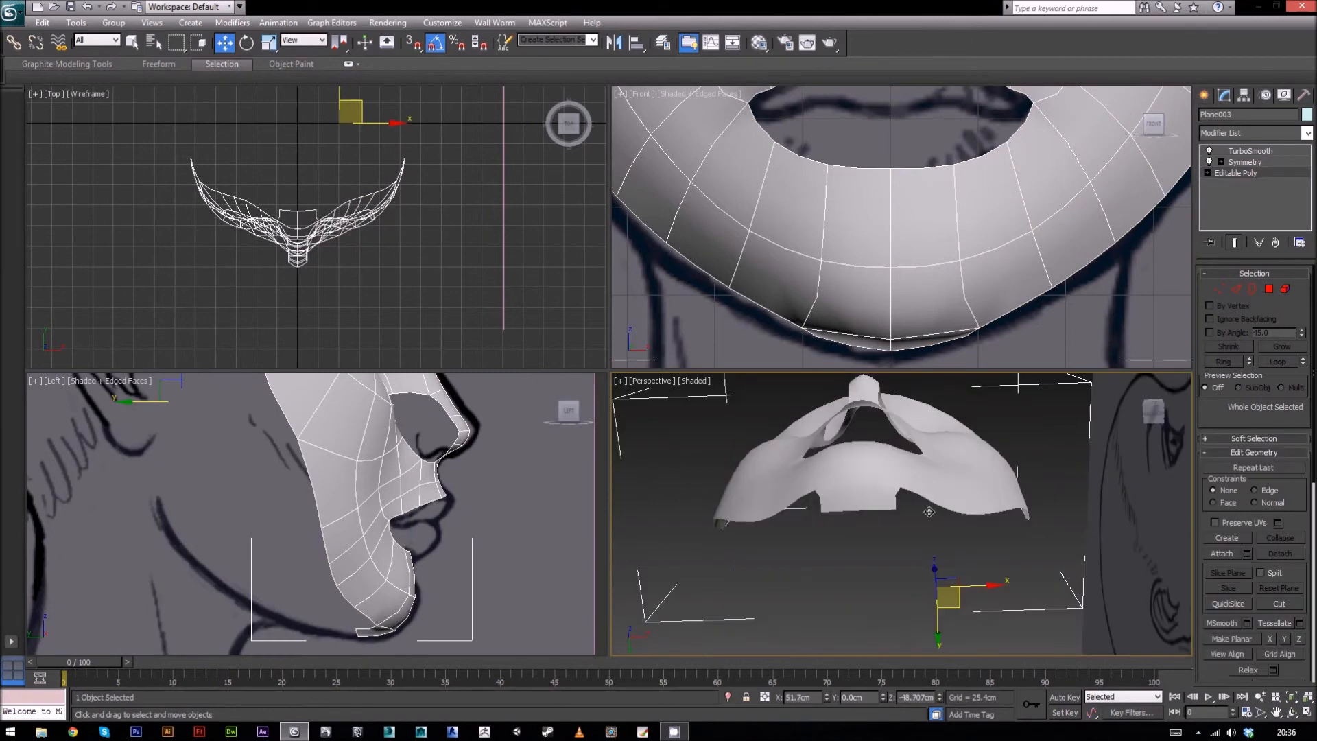
pyautogui.keyDown('alt'); pyautogui.moveTo(931, 536); pyautogui.dragTo(962, 554, button='middle'); pyautogui.keyUp('alt')
pyautogui.moveTo(1011, 479)
pyautogui.keyDown('alt'); pyautogui.mouseDown(button='middle')
pyautogui.moveTo(1090, 512)
pyautogui.moveTo(1139, 508)
pyautogui.moveTo(1039, 504)
pyautogui.moveTo(1067, 505)
pyautogui.moveTo(1029, 520)
pyautogui.moveTo(1032, 486)
pyautogui.mouseUp(button='middle'); pyautogui.keyUp('alt')
pyautogui.scroll(5, 1023, 504)
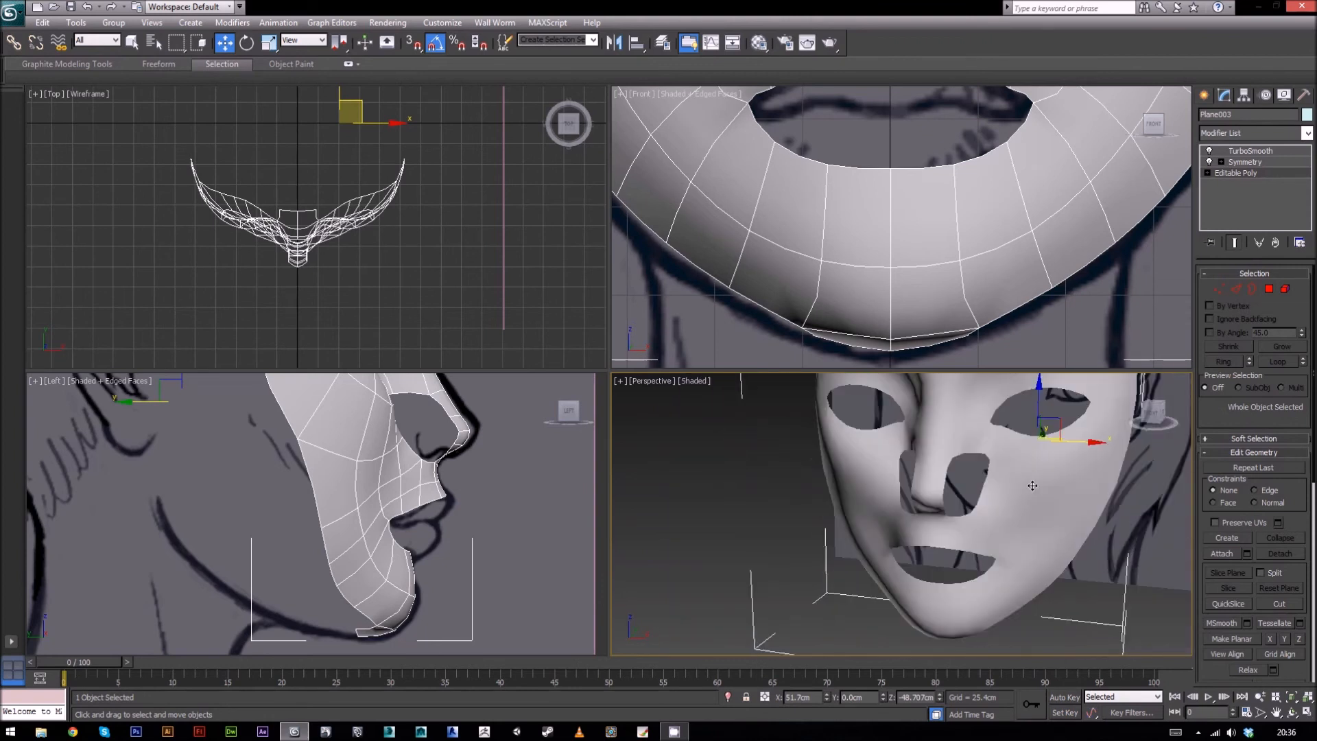
pyautogui.scroll(-3, 1009, 528)
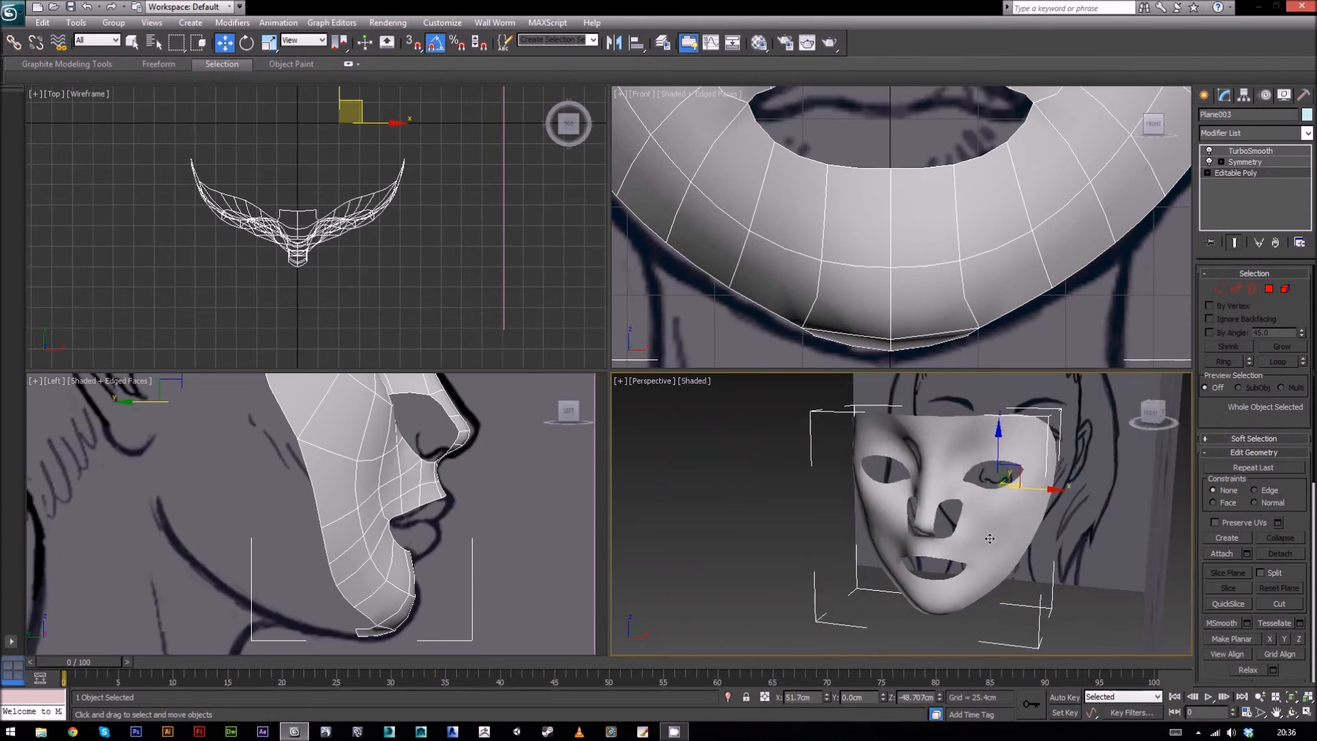